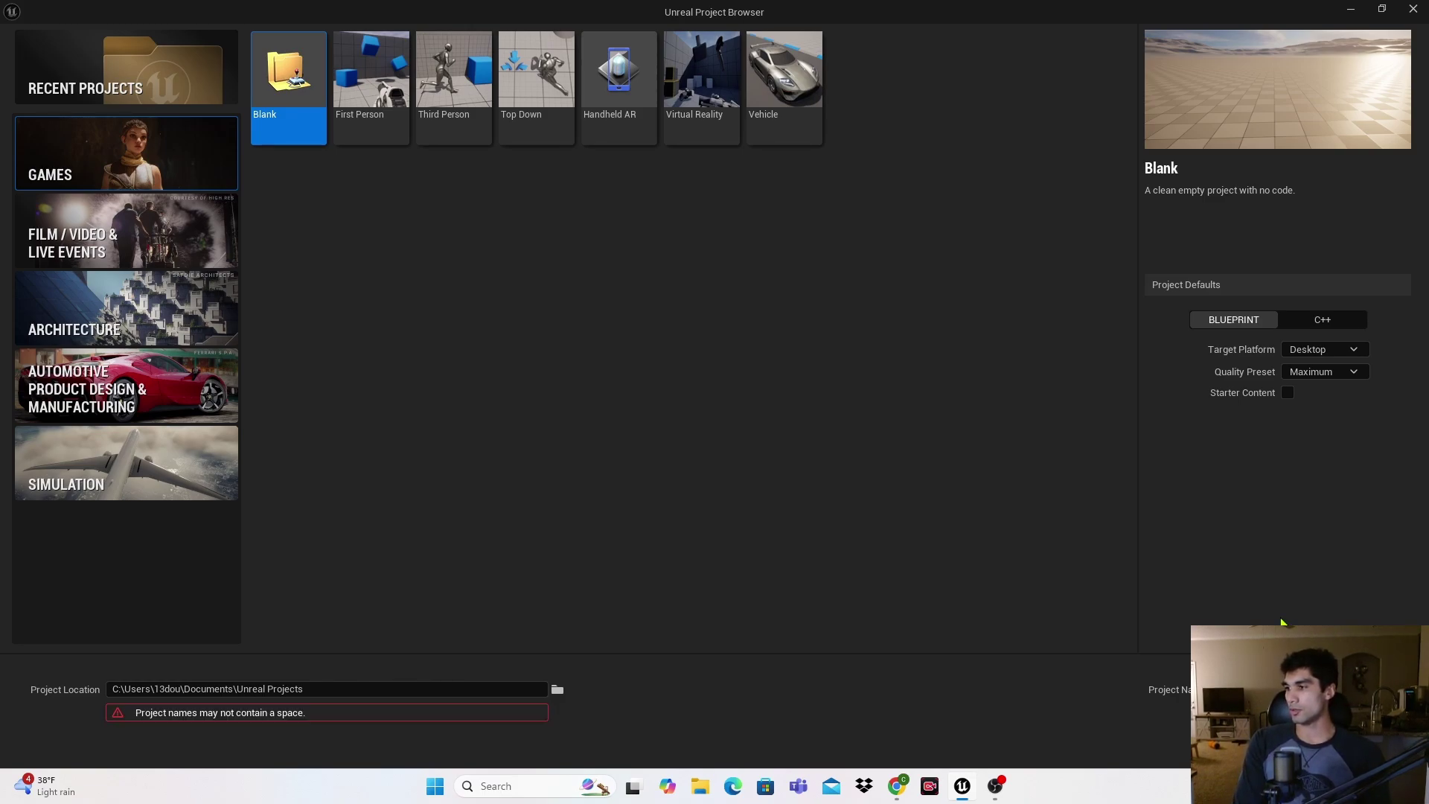
# Remove the space from the project name and create a Blueprint project from the First Person template
pyautogui.press('BackSpace')
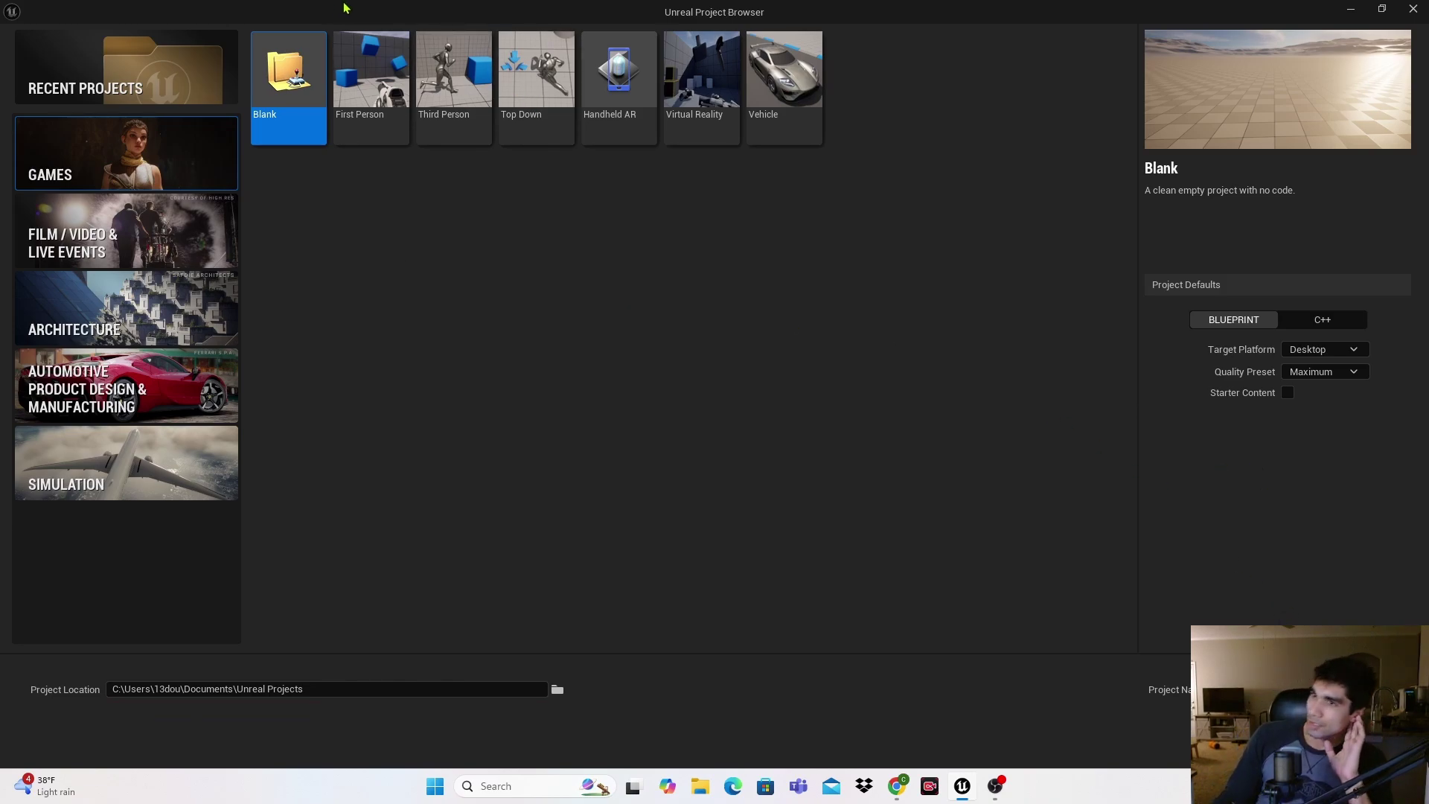
pyautogui.click(370, 81)
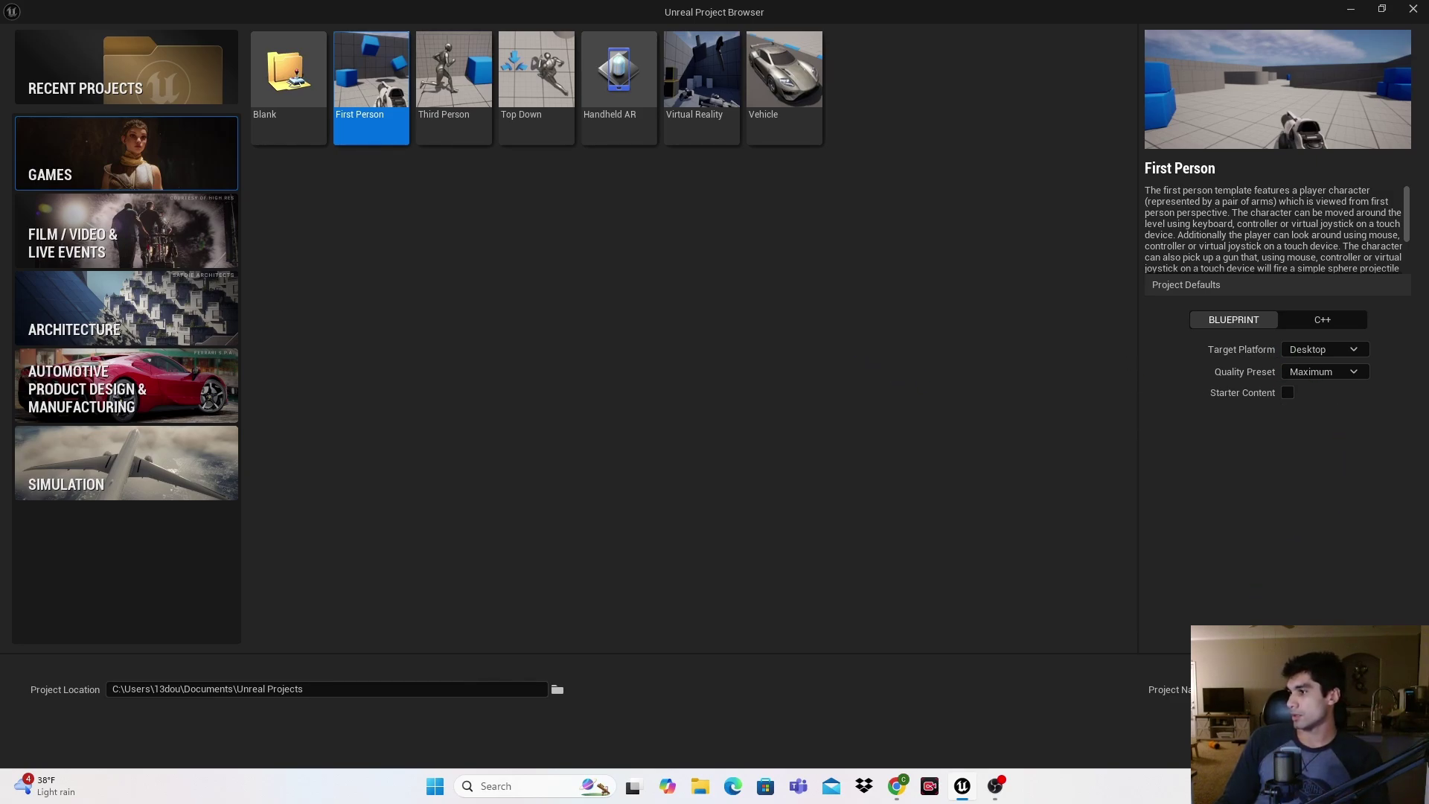
pyautogui.click(1321, 741)
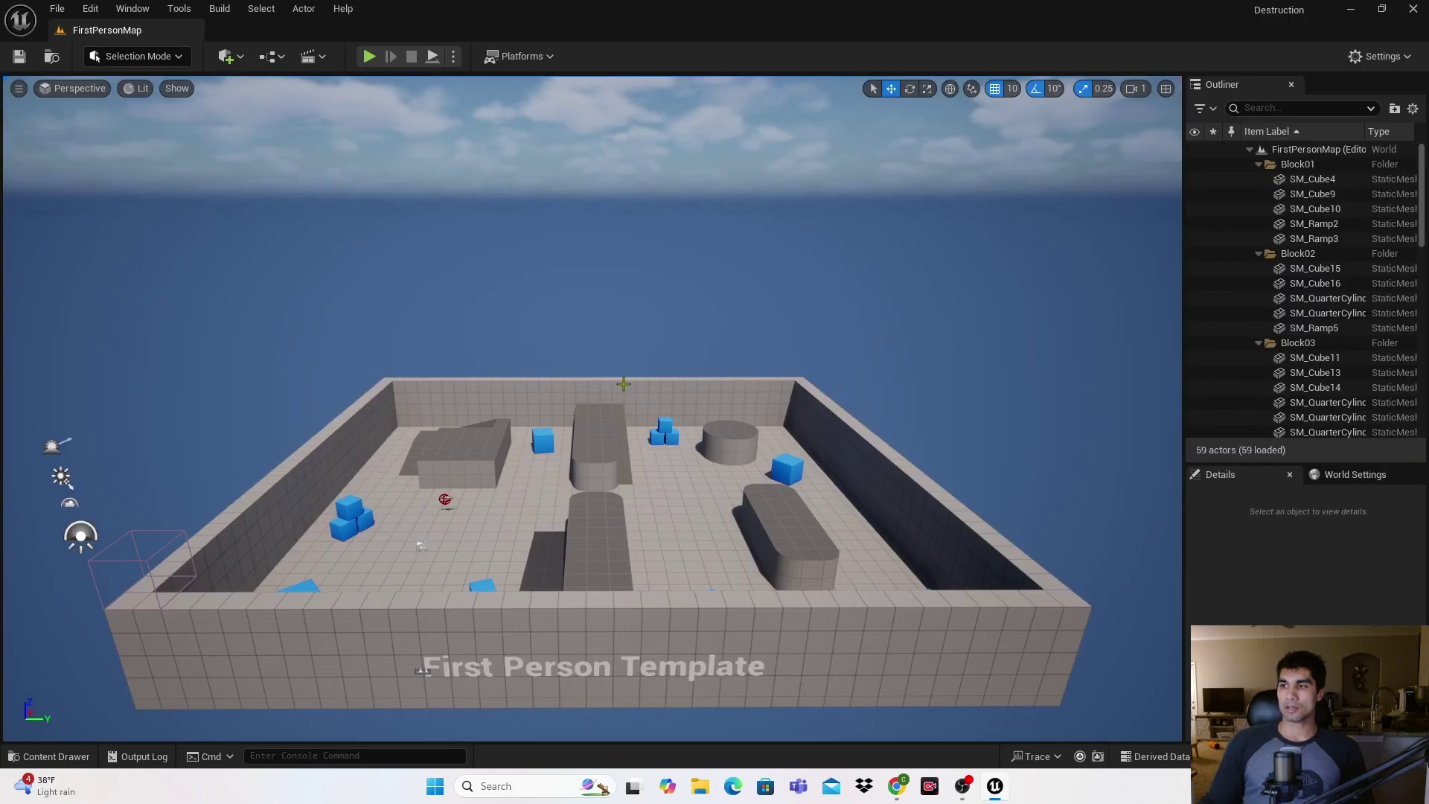
# Select the single blue cube near the far wall and switch the editor to Fracture mode
pyautogui.press('w')
pyautogui.moveTo(623, 384); pyautogui.dragTo(652, 363, button='right')
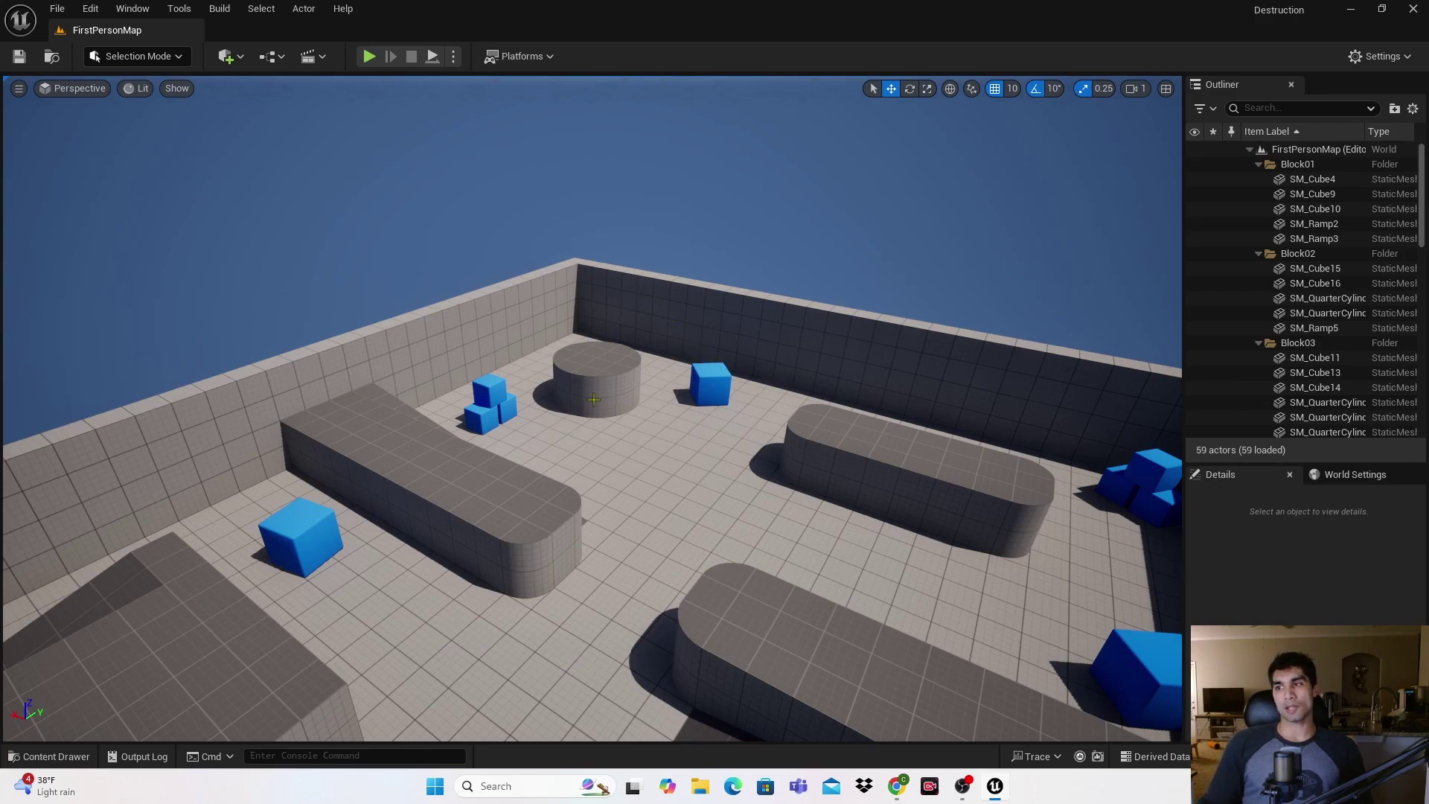
pyautogui.click(712, 378)
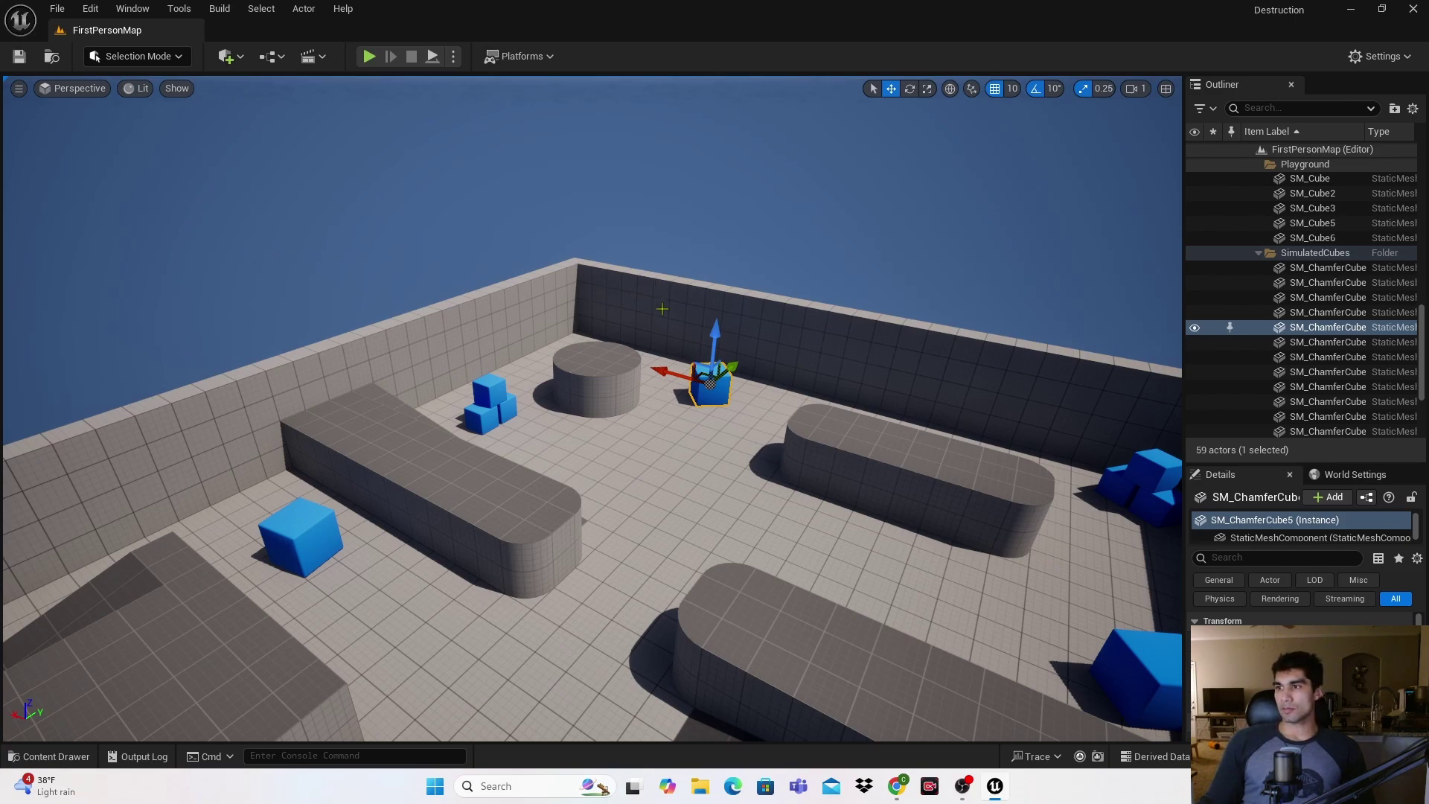
pyautogui.click(183, 58)
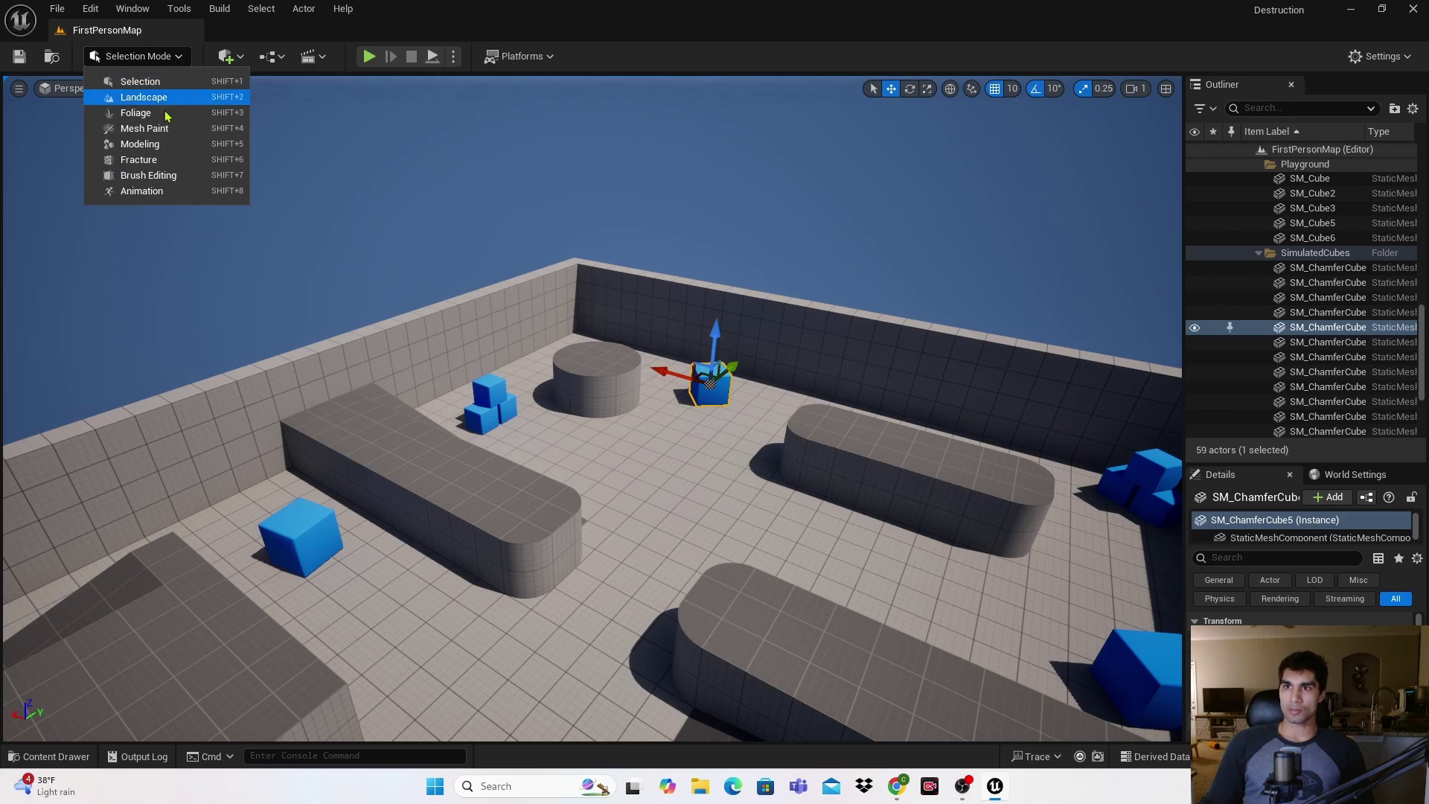
pyautogui.click(160, 163)
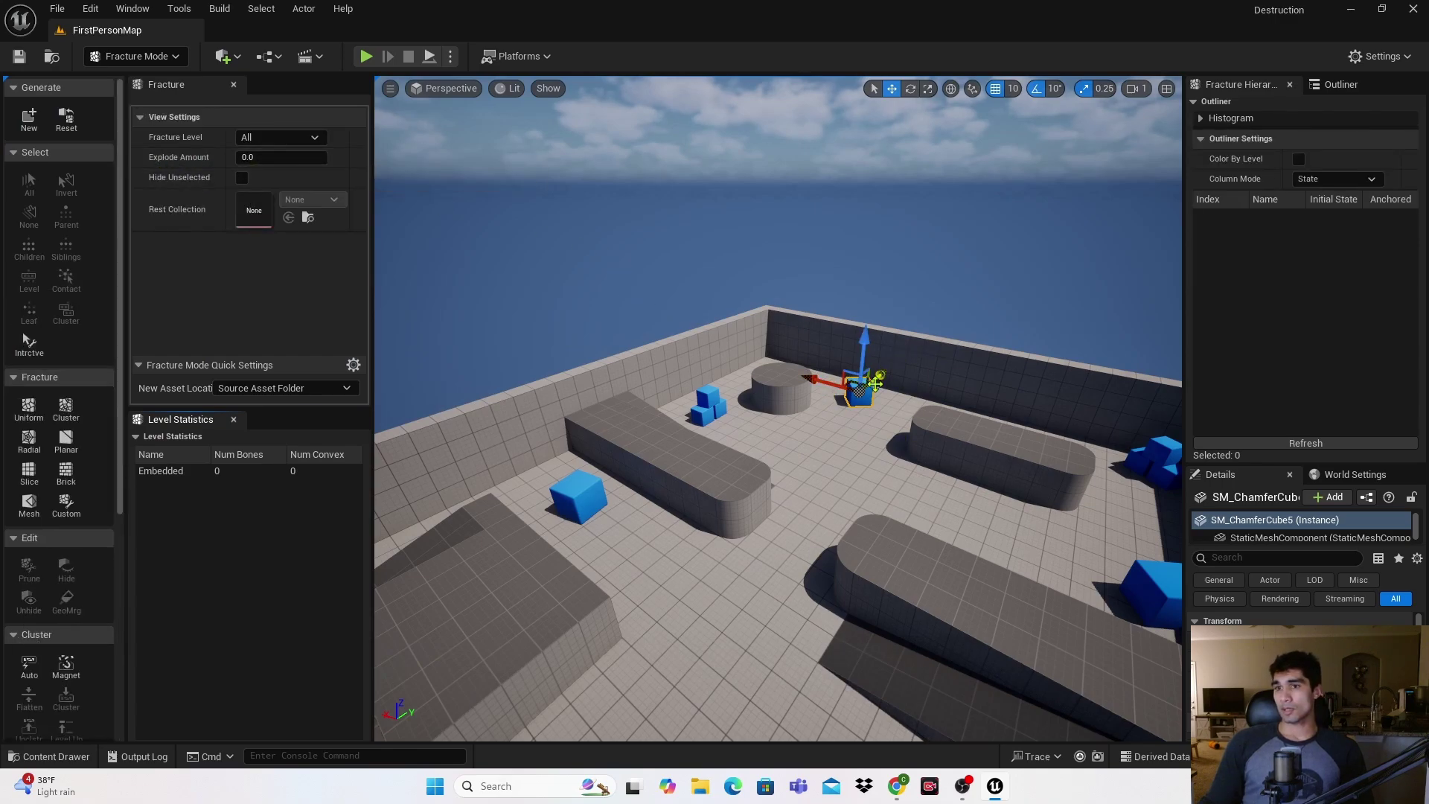
# Create a geometry collection from the selected cube in the Content folder, named GC_Cube
pyautogui.click(29, 119)
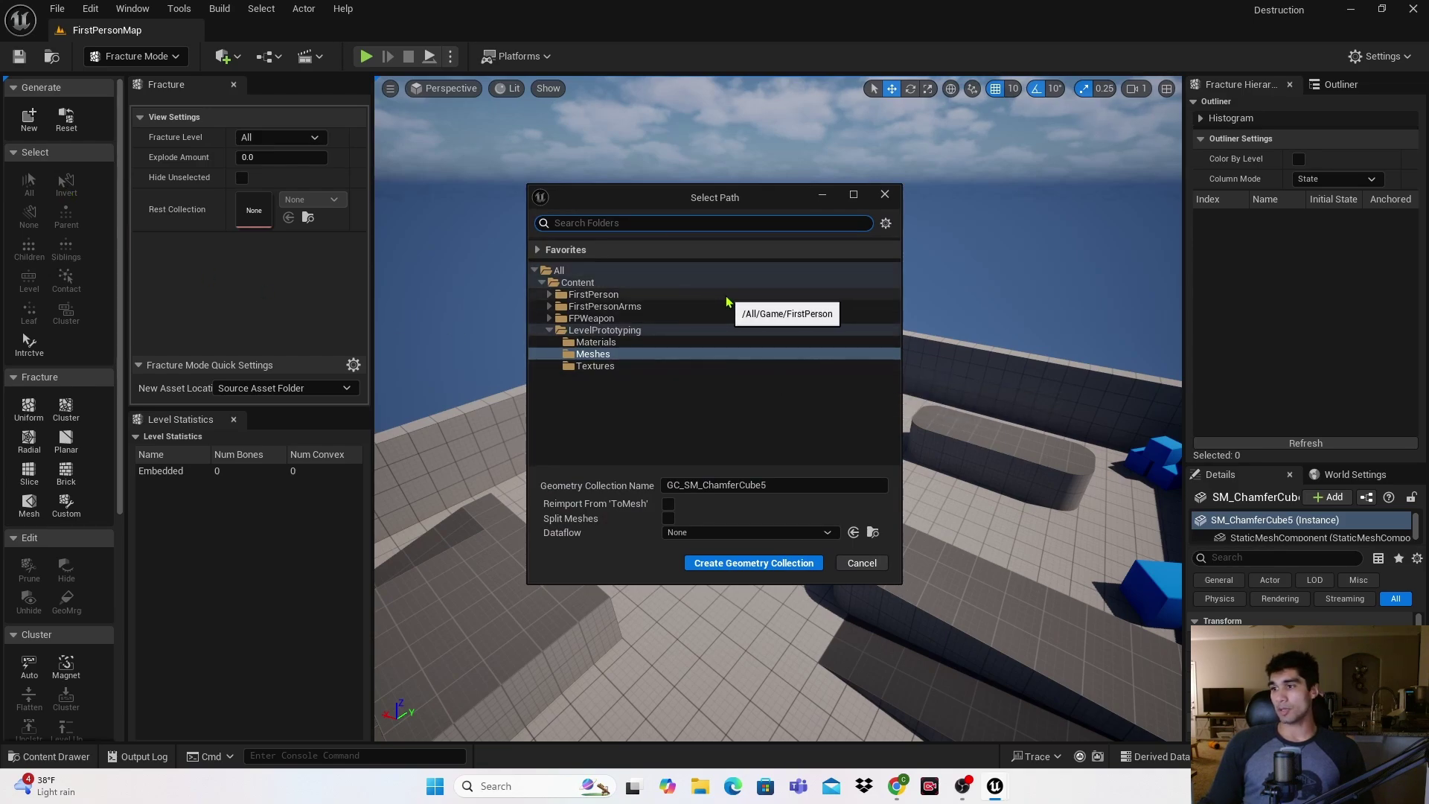
pyautogui.click(608, 286)
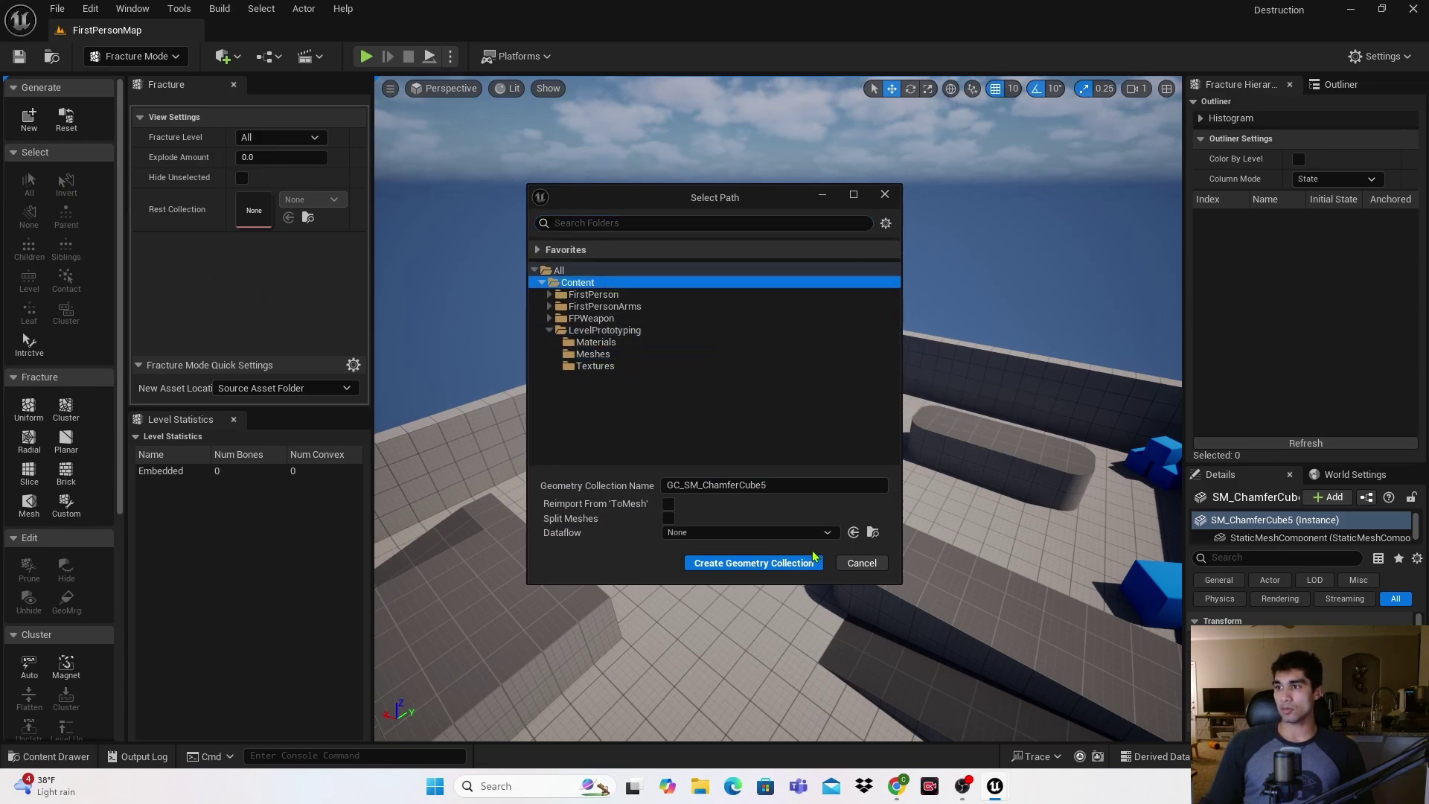
pyautogui.moveTo(774, 484); pyautogui.dragTo(681, 499)
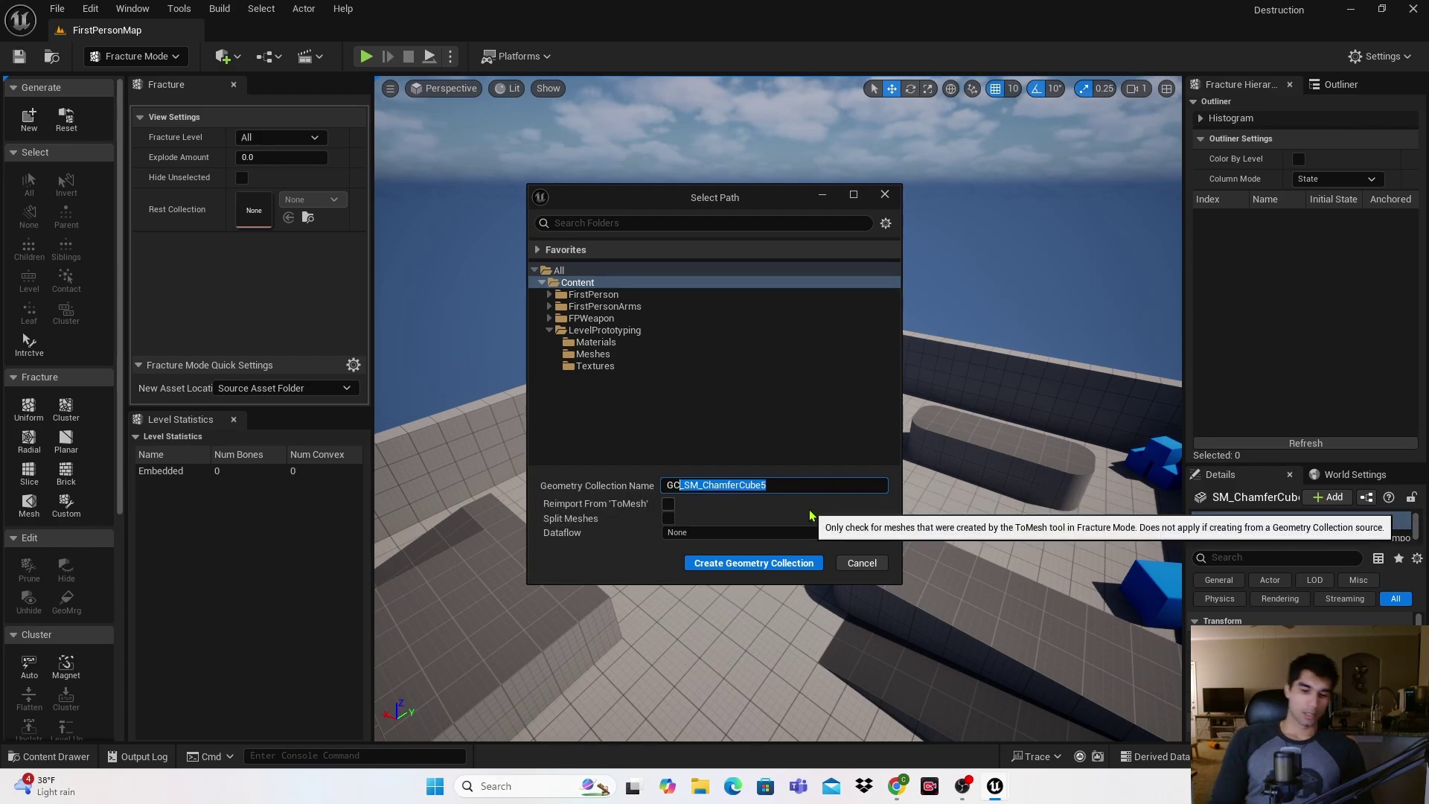
pyautogui.press('BackSpace')
pyautogui.write('_Cube')
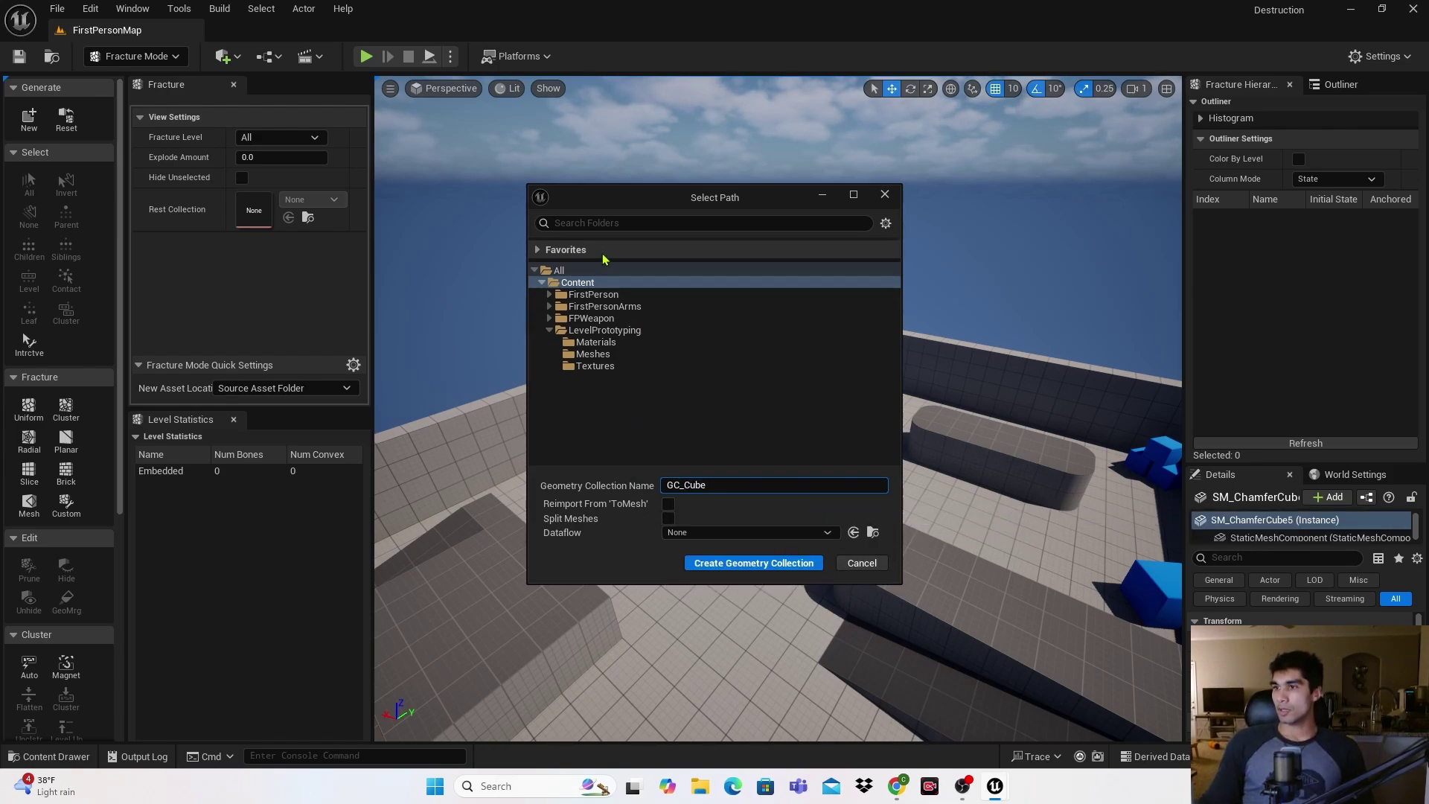
pyautogui.click(794, 564)
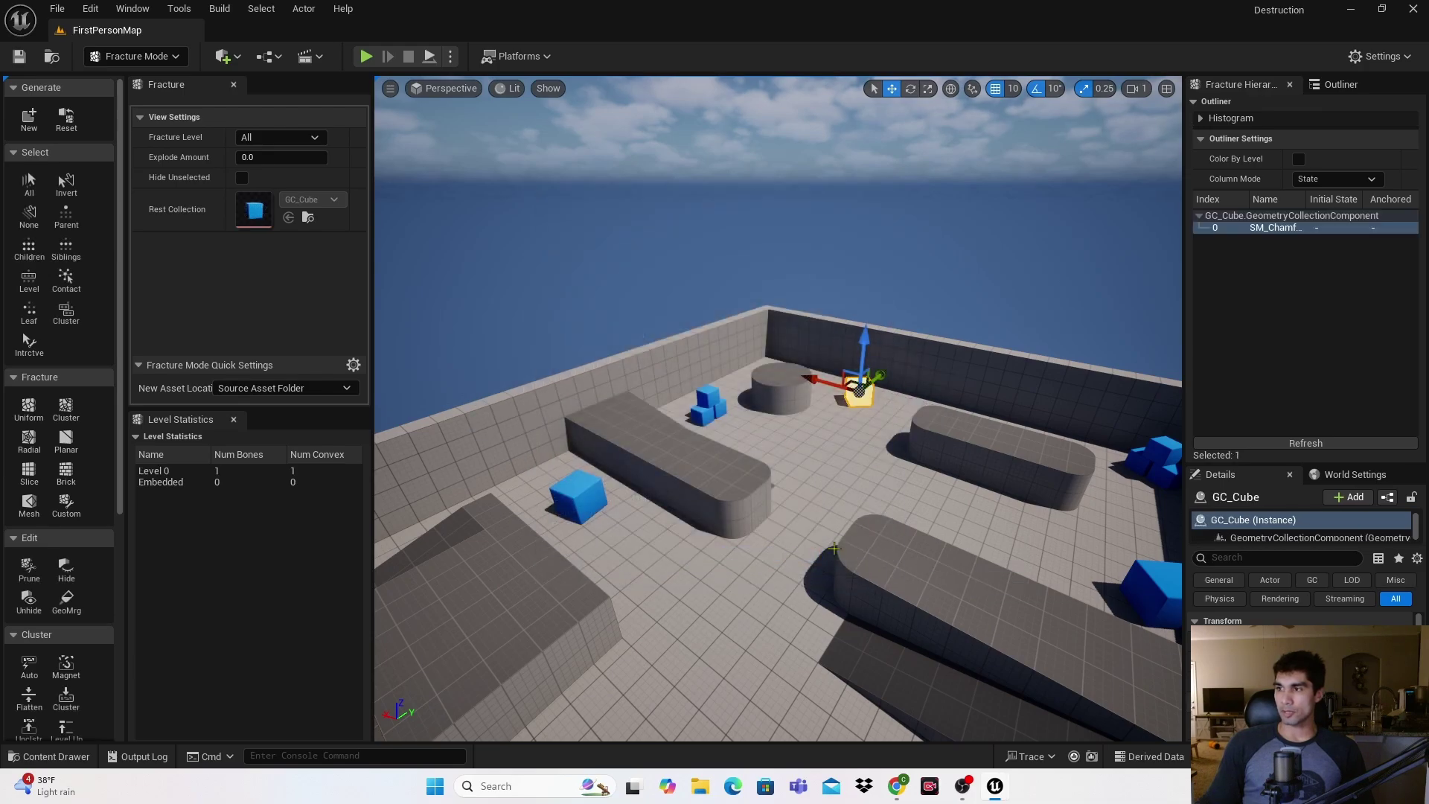
# Save all unsaved assets, including the new GC_Cube geometry collection
pyautogui.press('f')
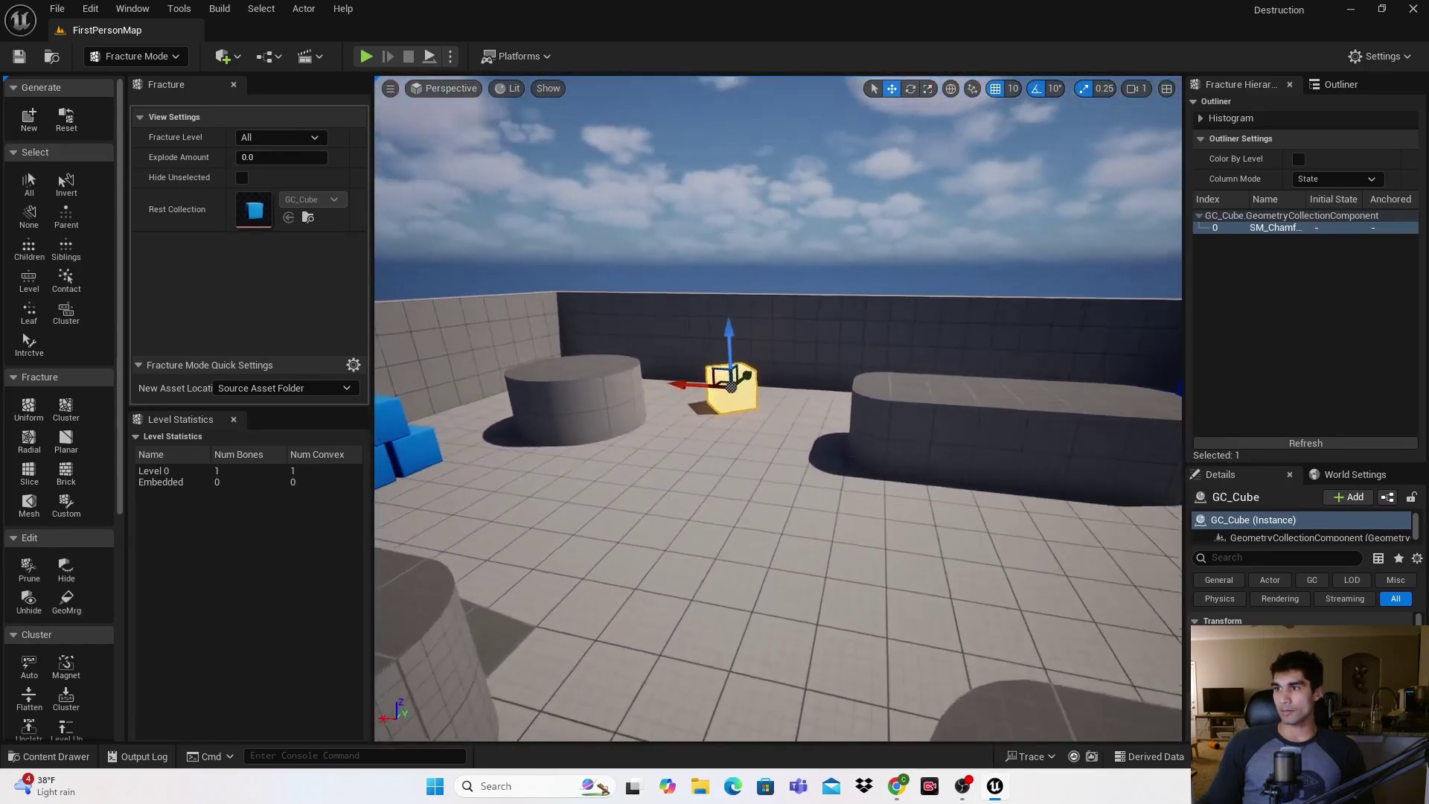
pyautogui.press('w')
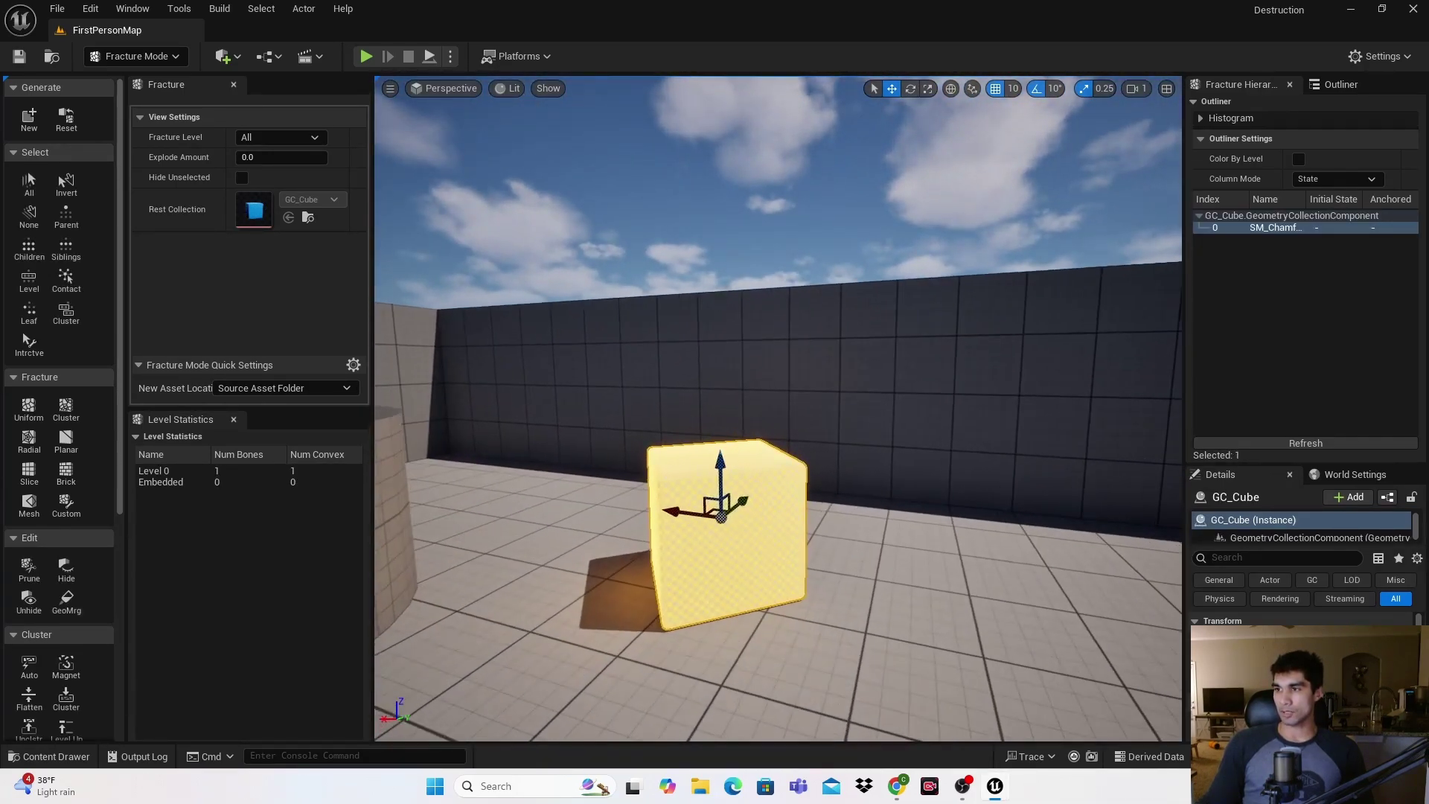
pyautogui.press('s')
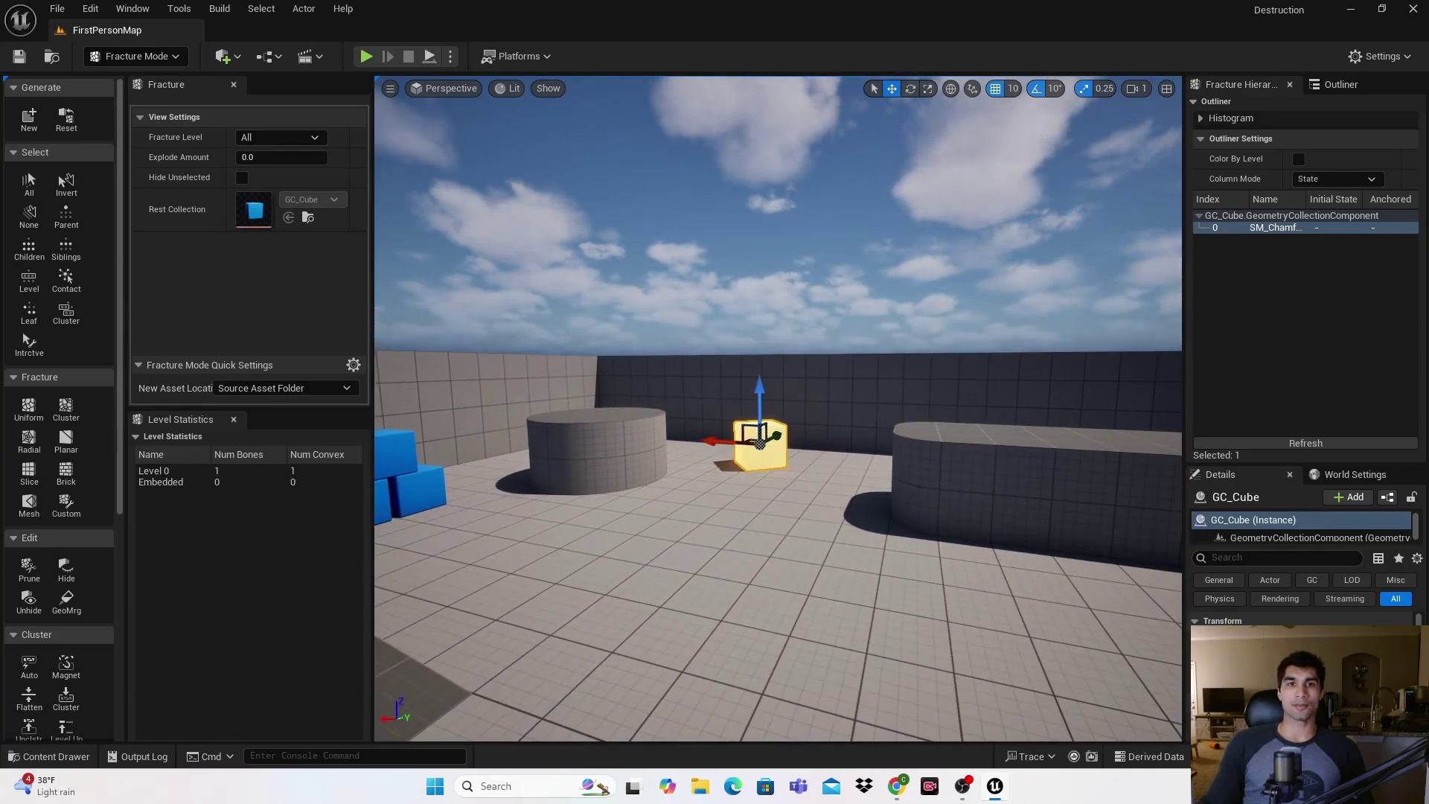
pyautogui.hotkey('ctrl', 'space')
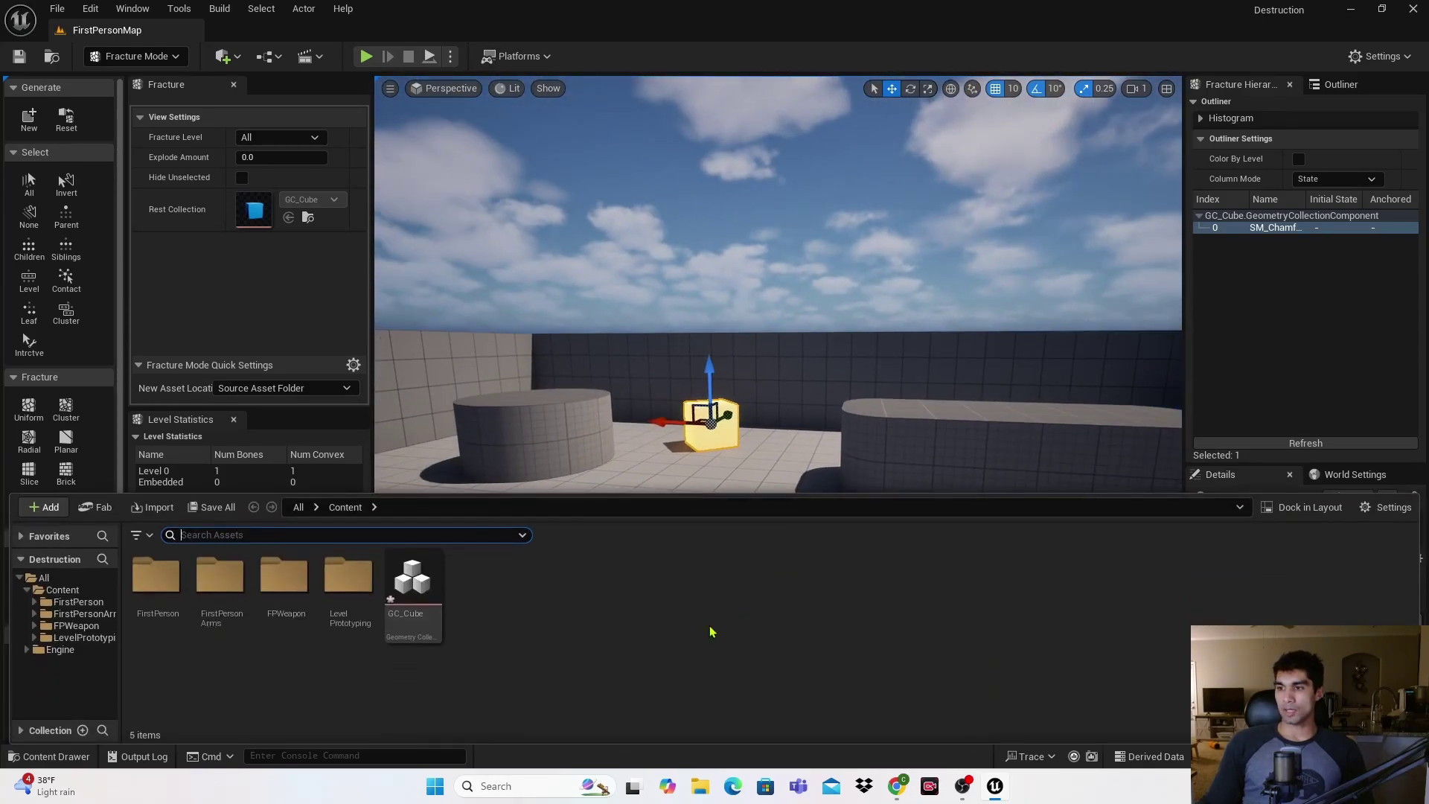
pyautogui.click(212, 509)
pyautogui.click(833, 563)
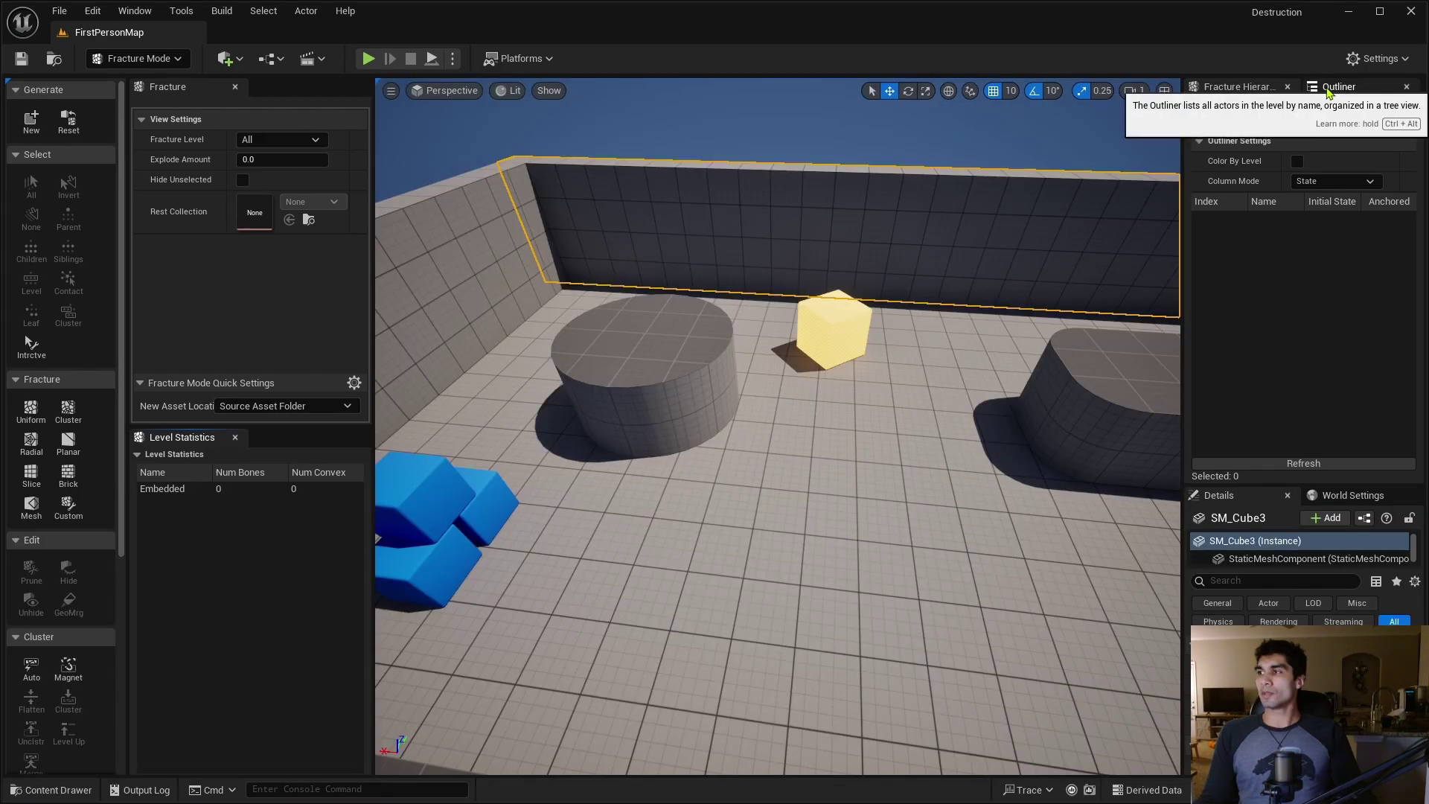
# Find the GC_Cube actor among the level's actors, select it and focus the view on it
pyautogui.click(1339, 85)
pyautogui.scroll(-5, 1339, 344)
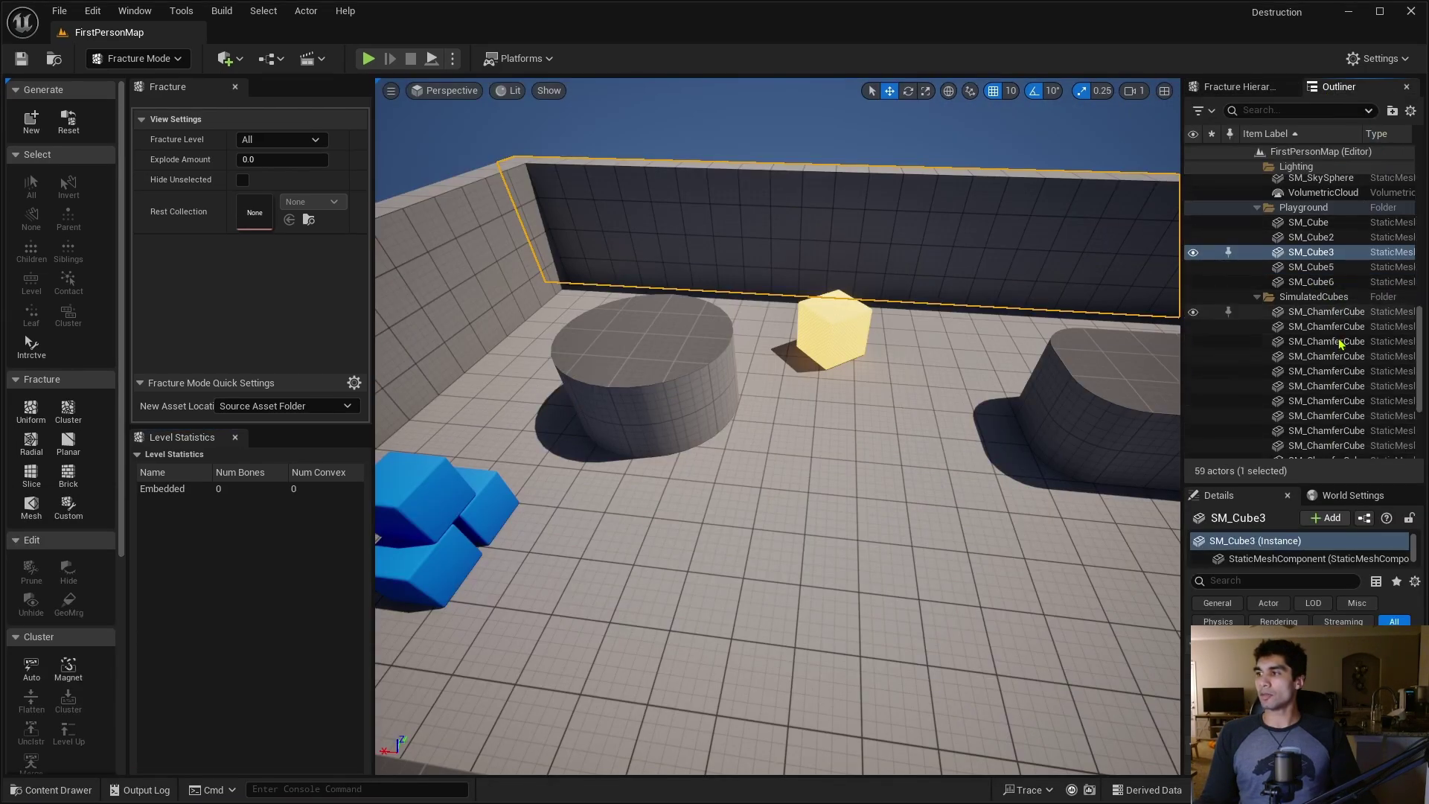
pyautogui.scroll(-1, 1327, 392)
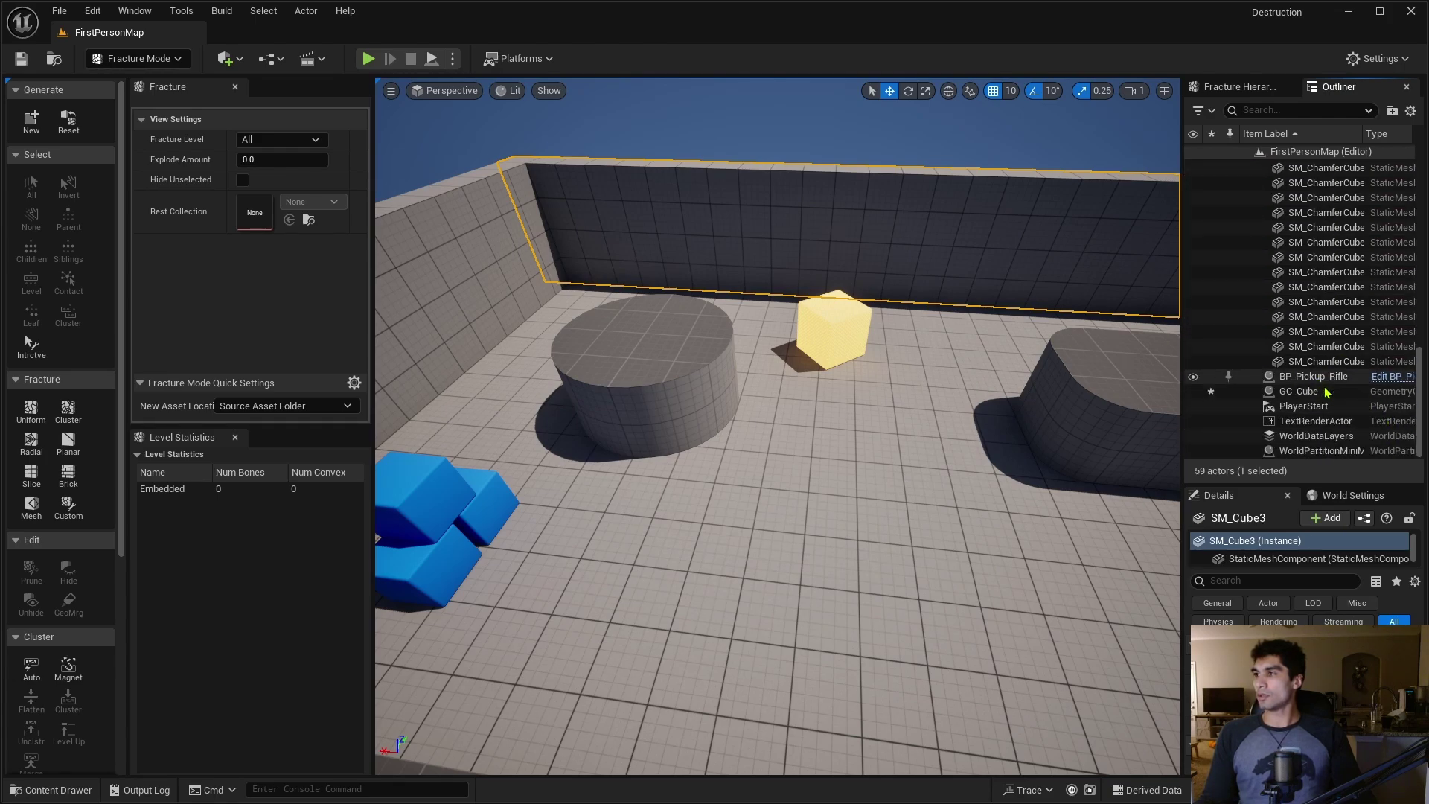
pyautogui.scroll(3, 1327, 392)
pyautogui.scroll(-2, 1325, 394)
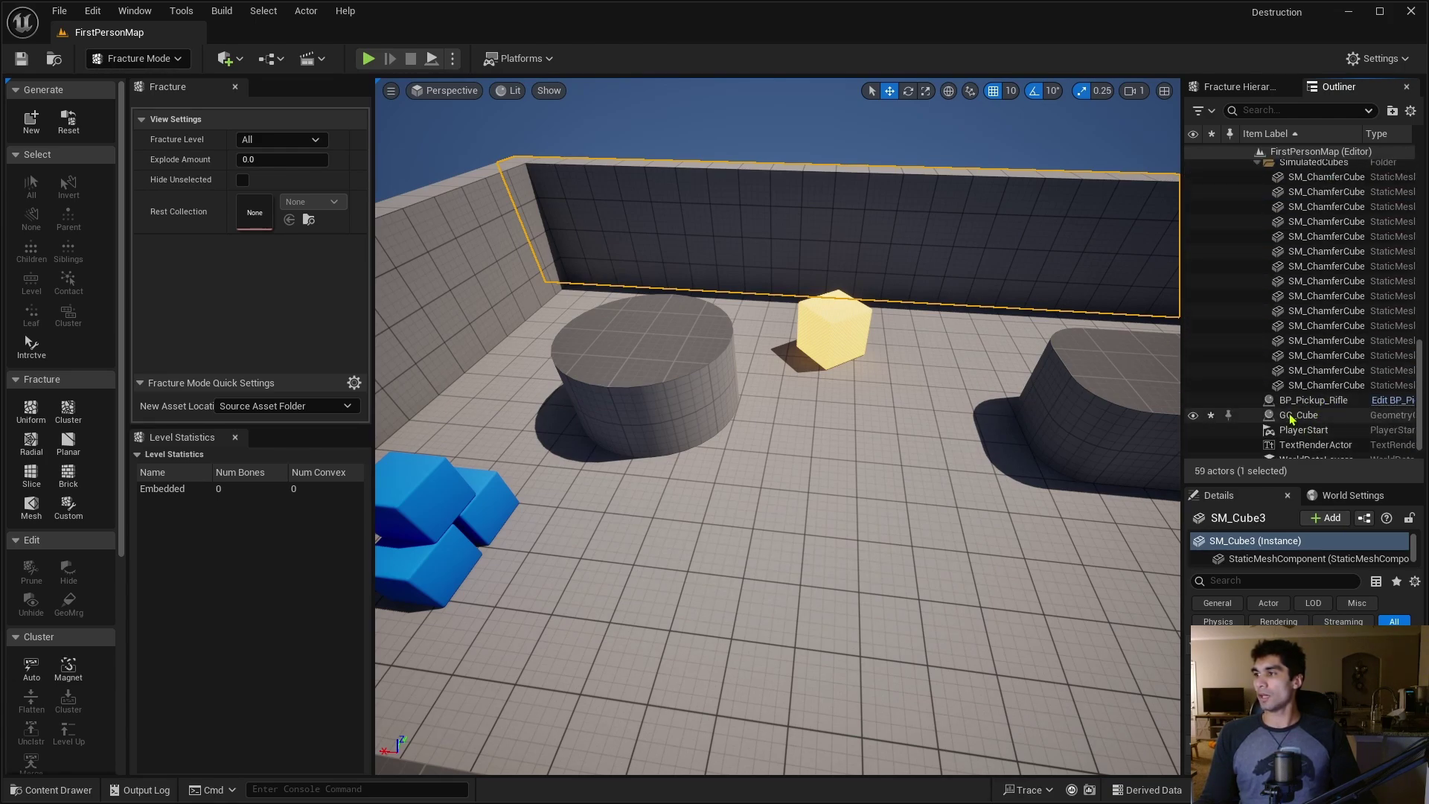
pyautogui.doubleClick(1316, 400)
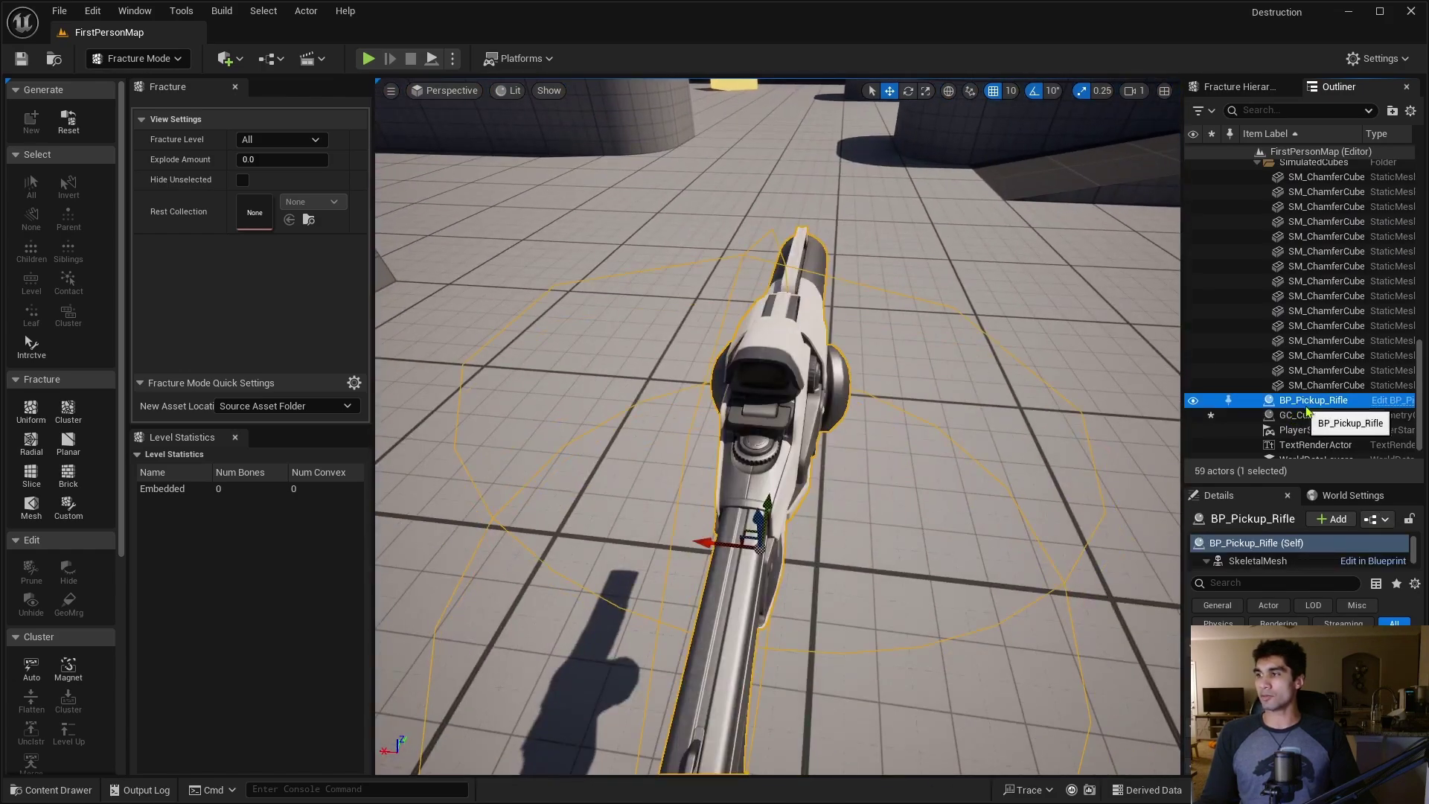
pyautogui.doubleClick(1310, 415)
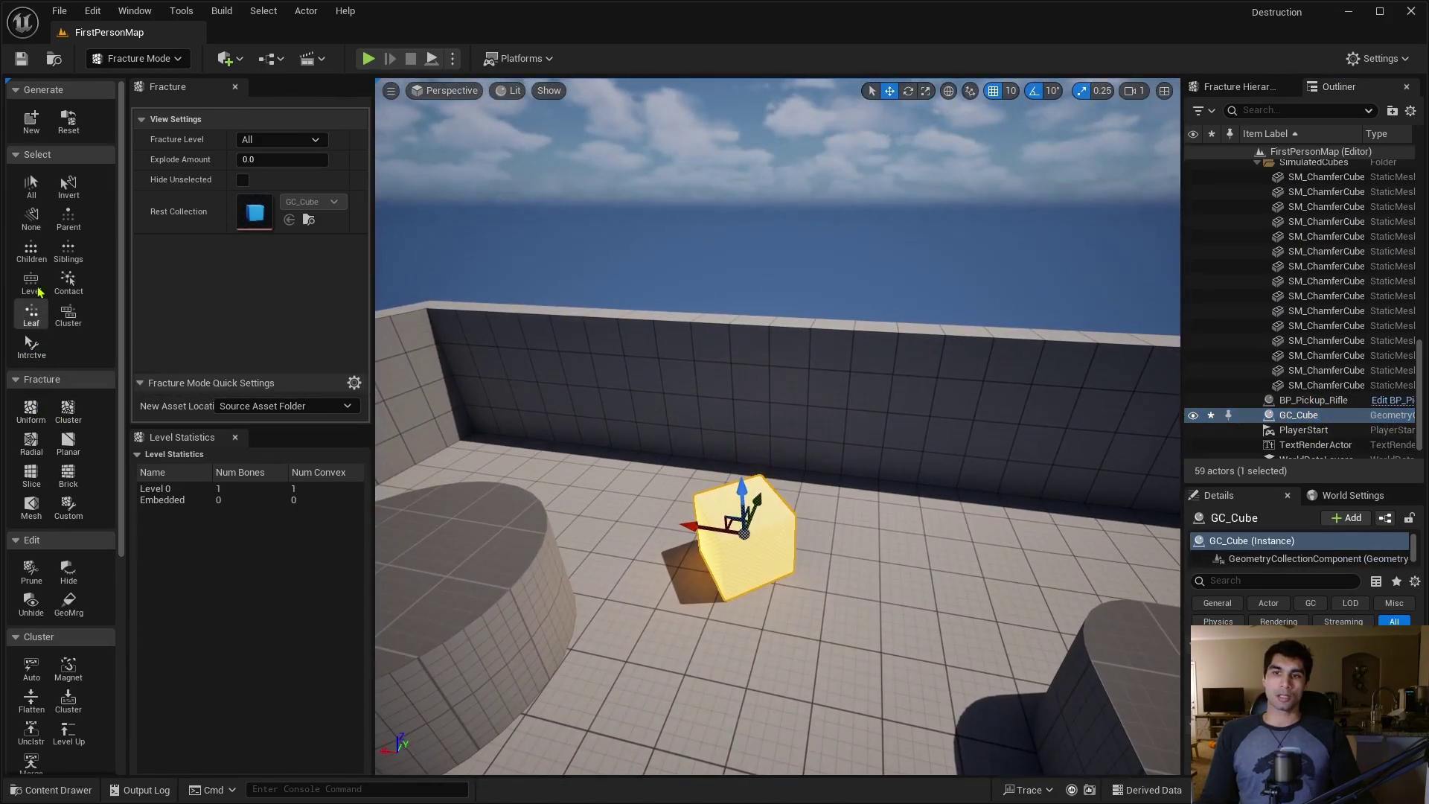
# Fracture the cube with Uniform Voronoi using 20 minimum and 20 maximum sites, and review the resulting pieces in the hierarchy
pyautogui.click(33, 411)
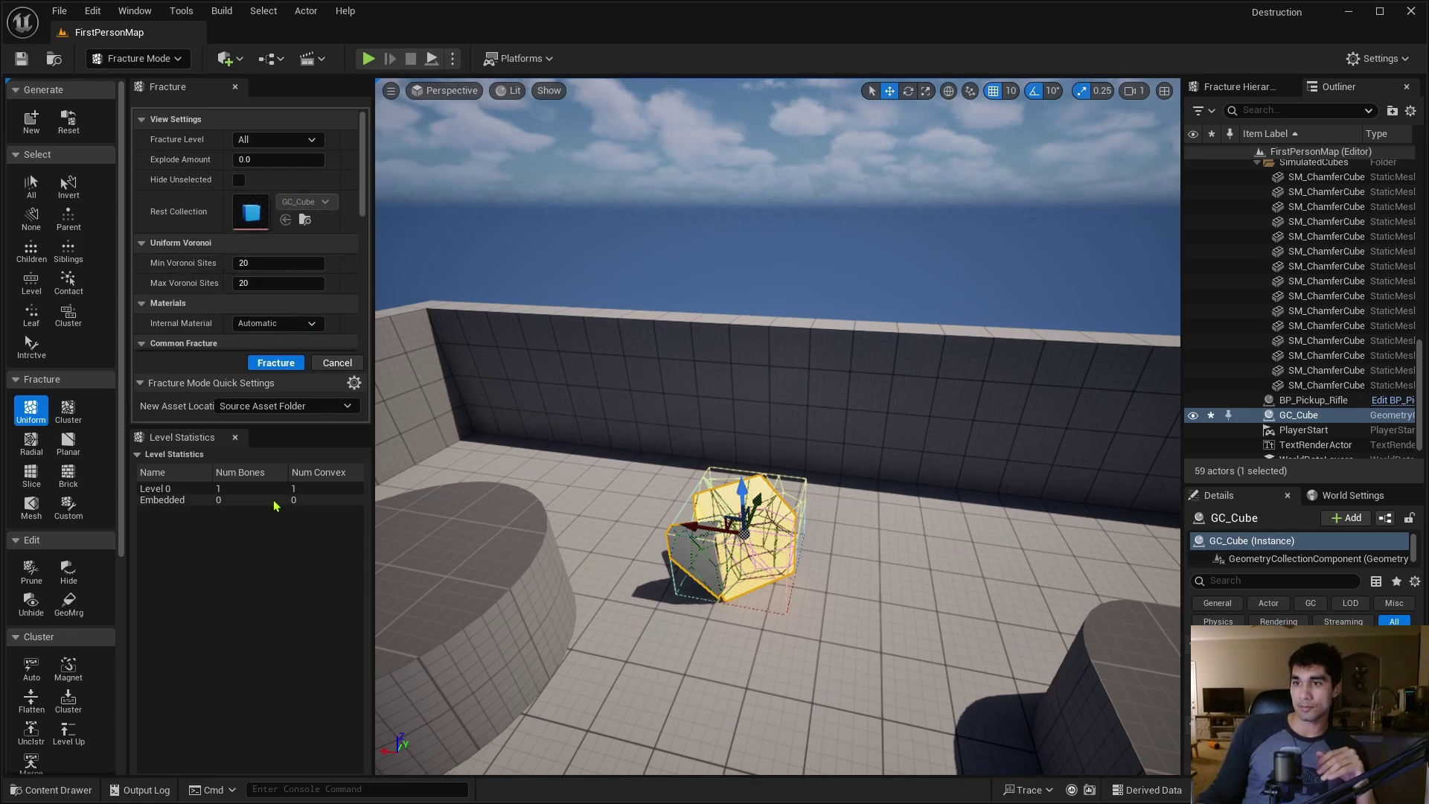
pyautogui.click(1253, 87)
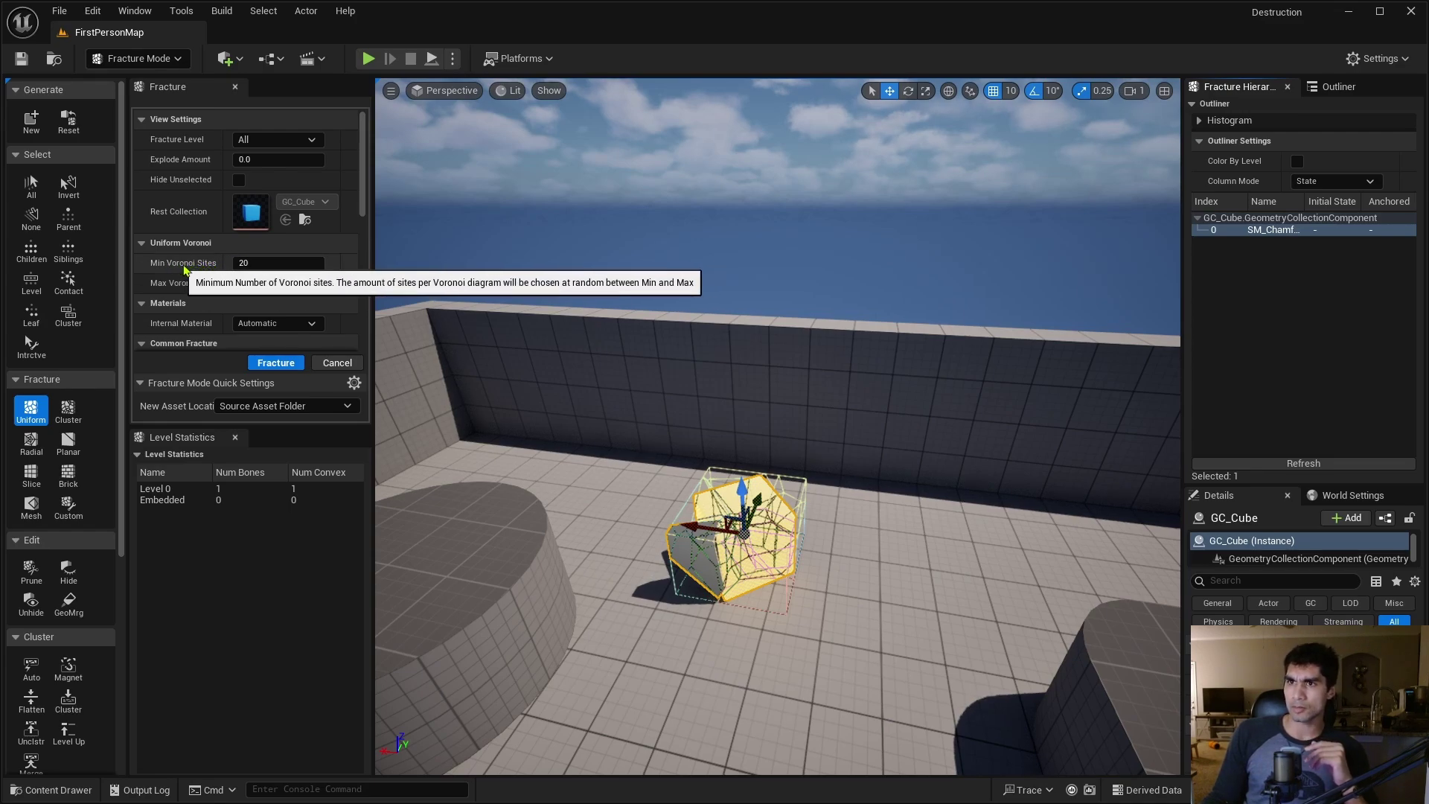
pyautogui.moveTo(192, 268)
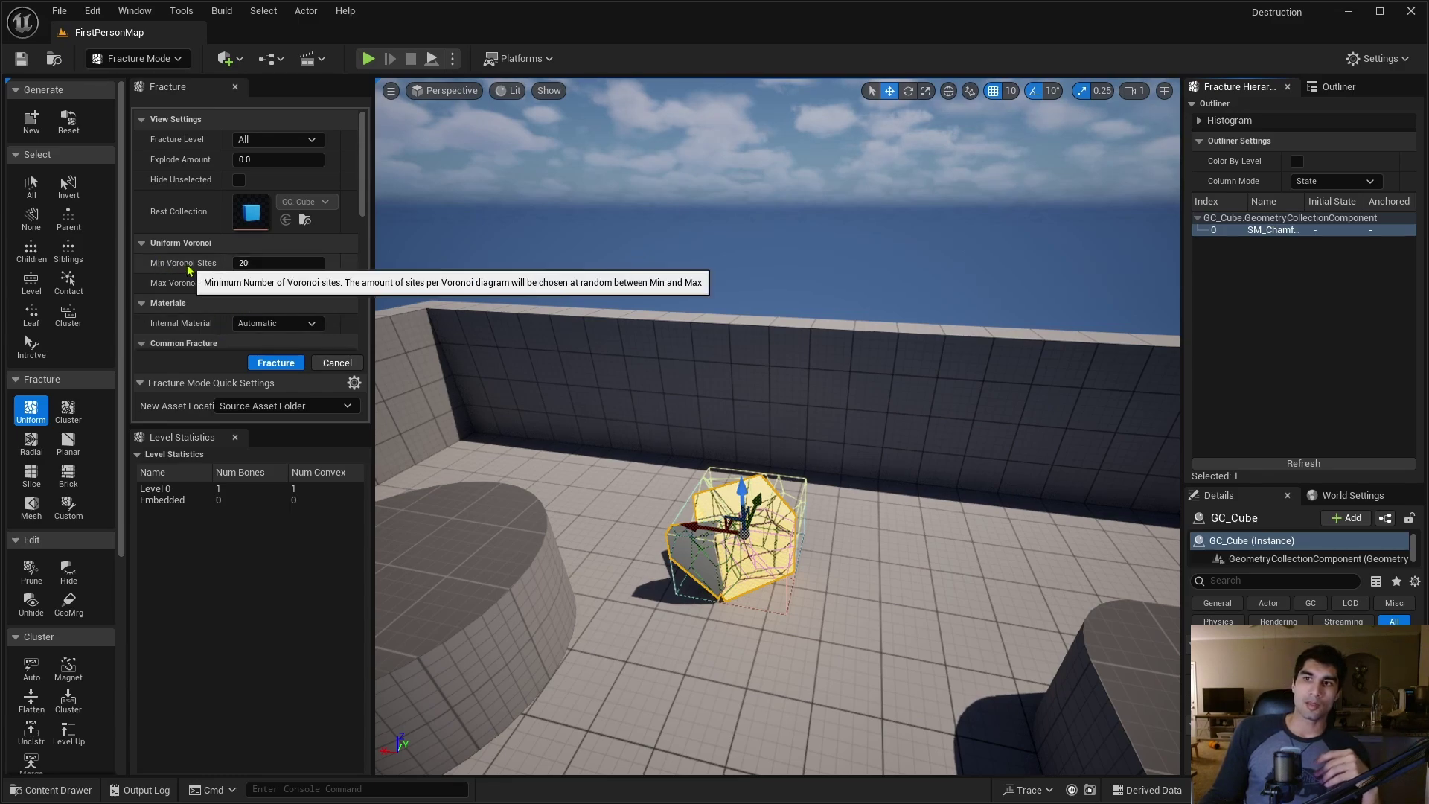
pyautogui.moveTo(161, 291)
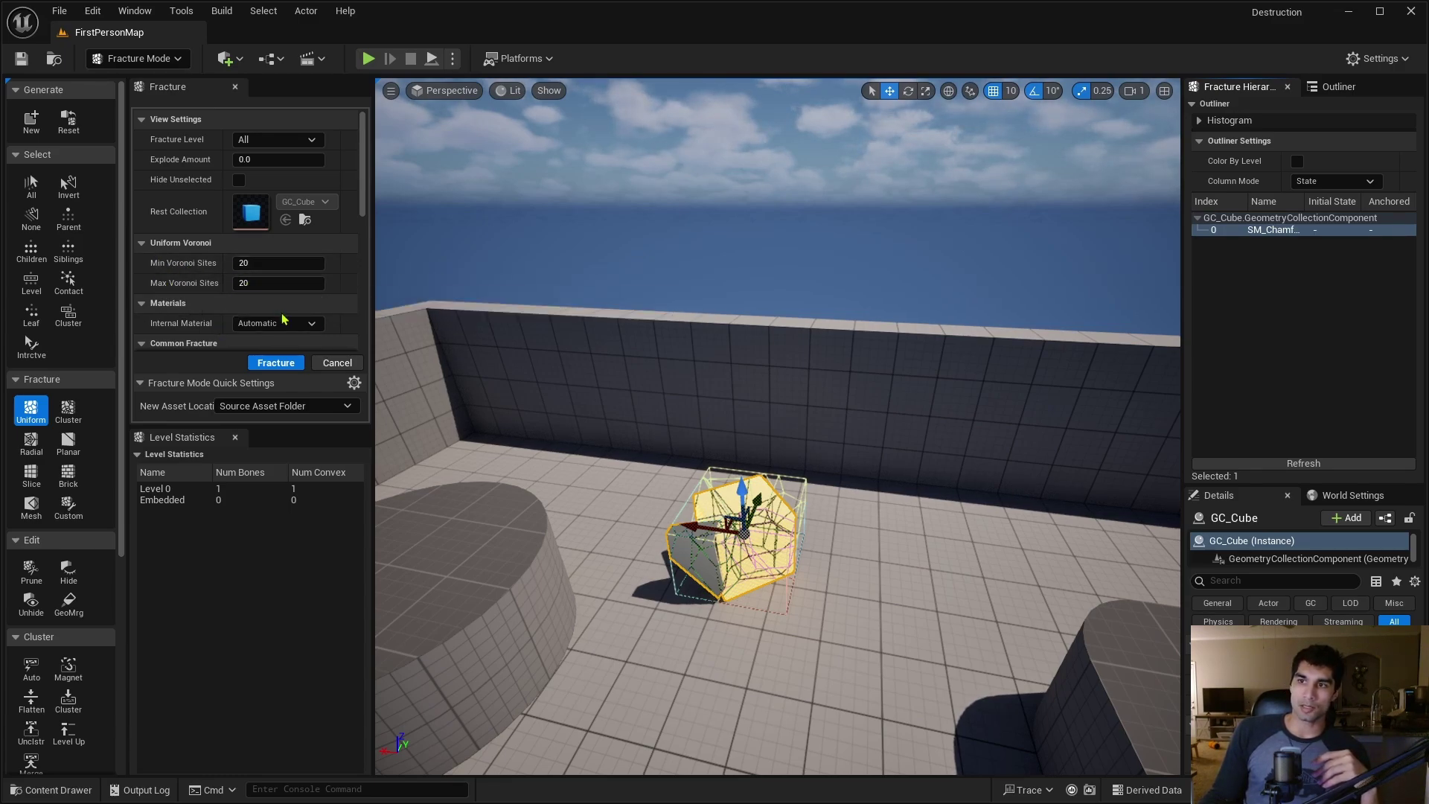
pyautogui.click(277, 364)
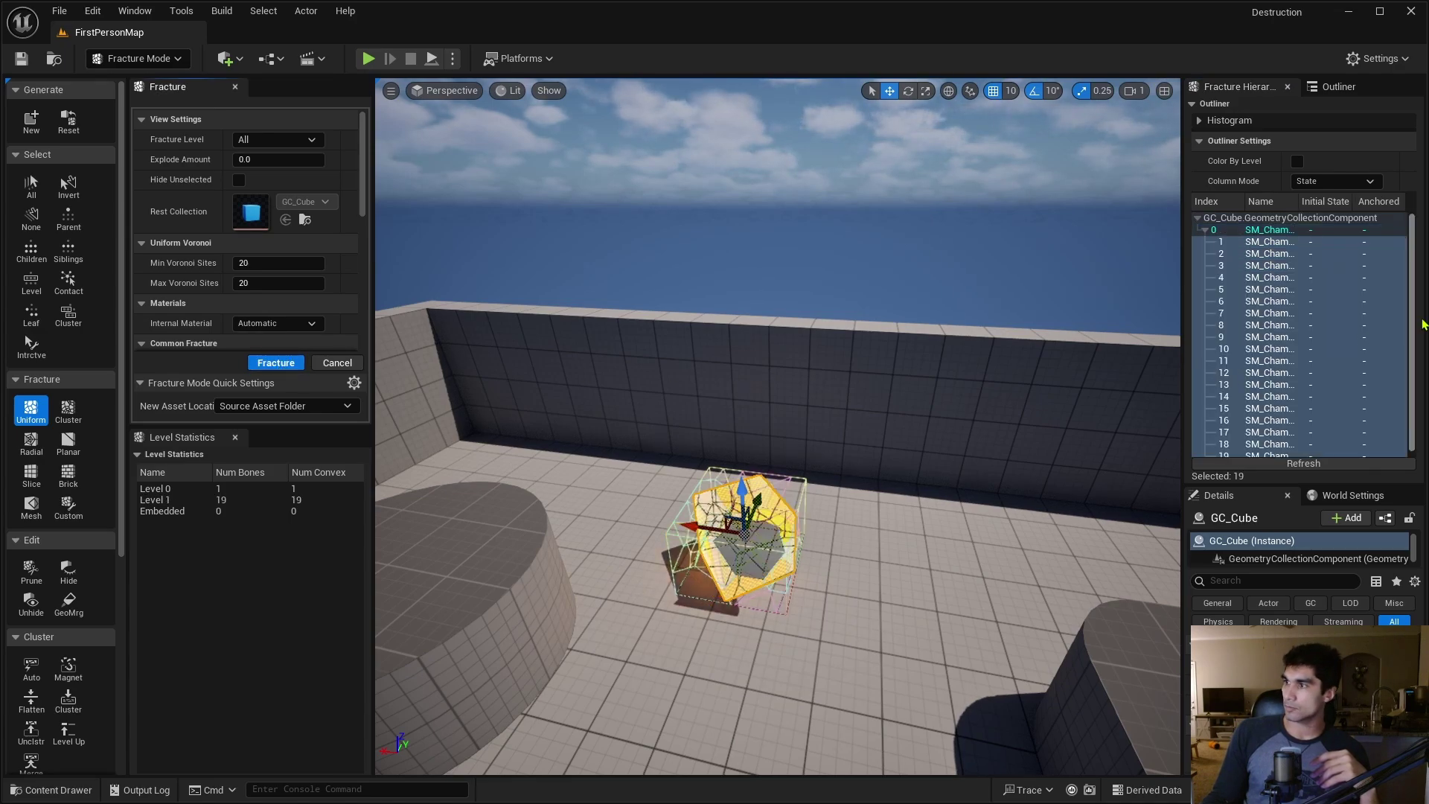
pyautogui.scroll(-1, 1271, 381)
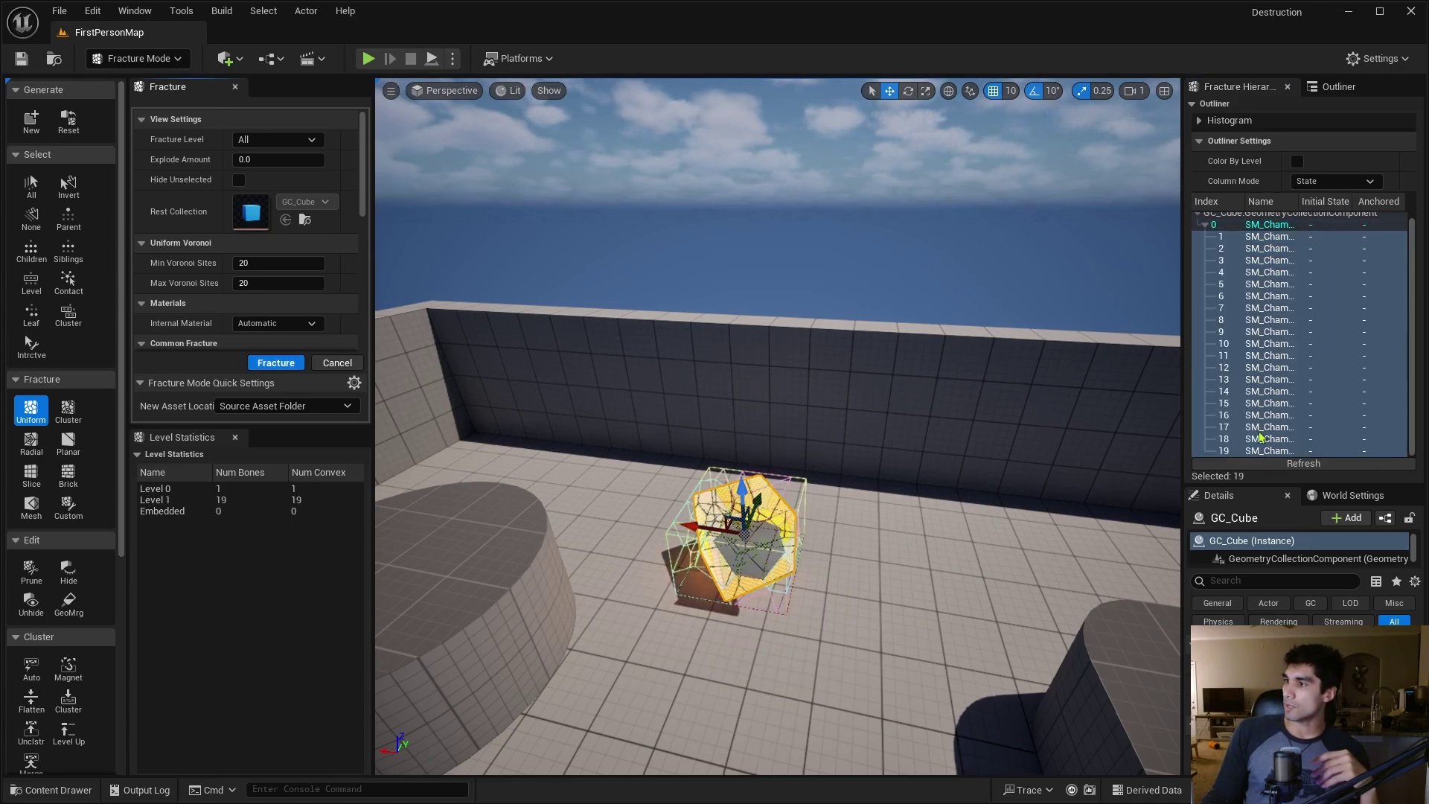
pyautogui.click(1414, 419)
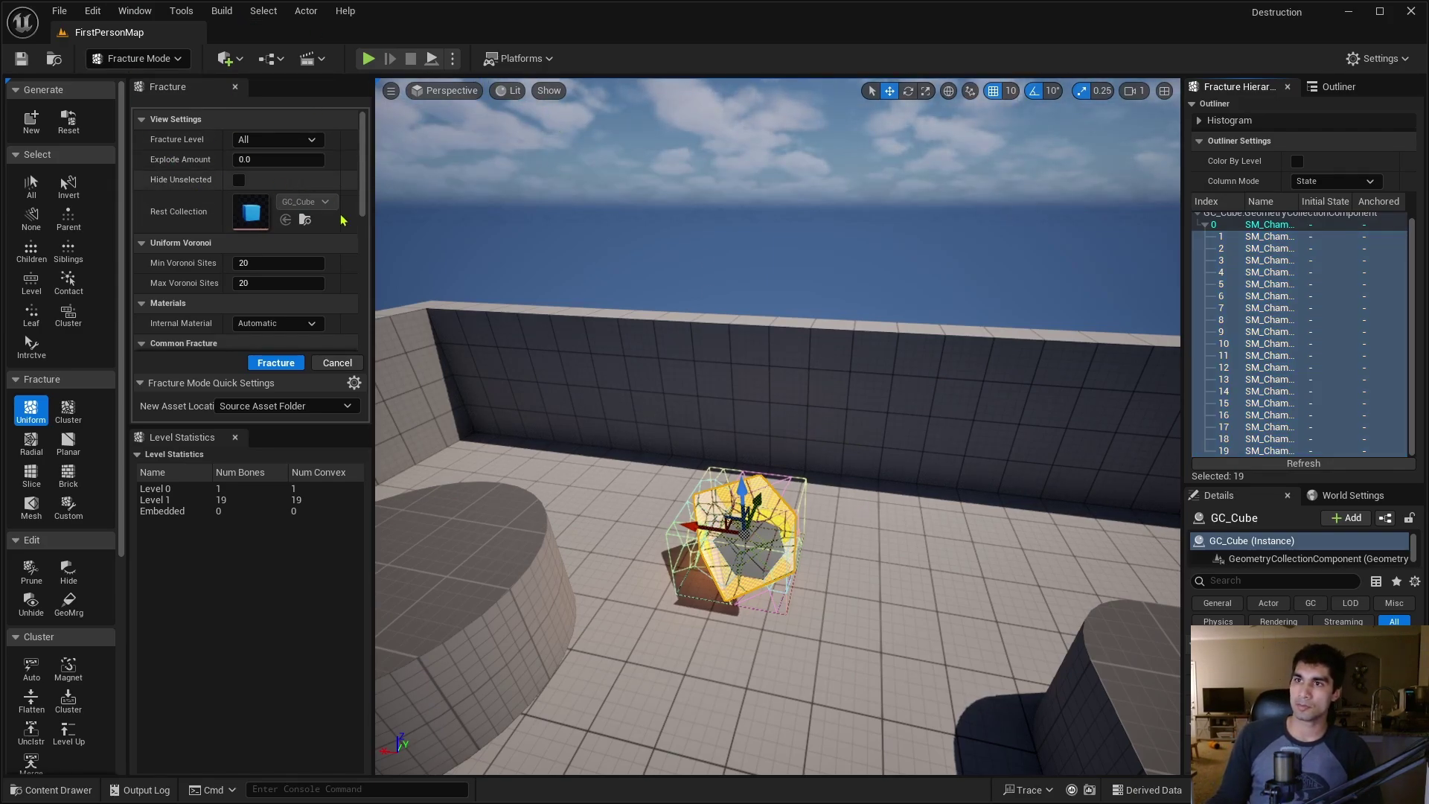
# Preview the cube's fracture pieces by adjusting the Explode Amount and returning it to 0.0
pyautogui.moveTo(521, 297); pyautogui.dragTo(580, 131, button='right')
pyautogui.moveTo(777, 343); pyautogui.dragTo(778, 420, button='right')
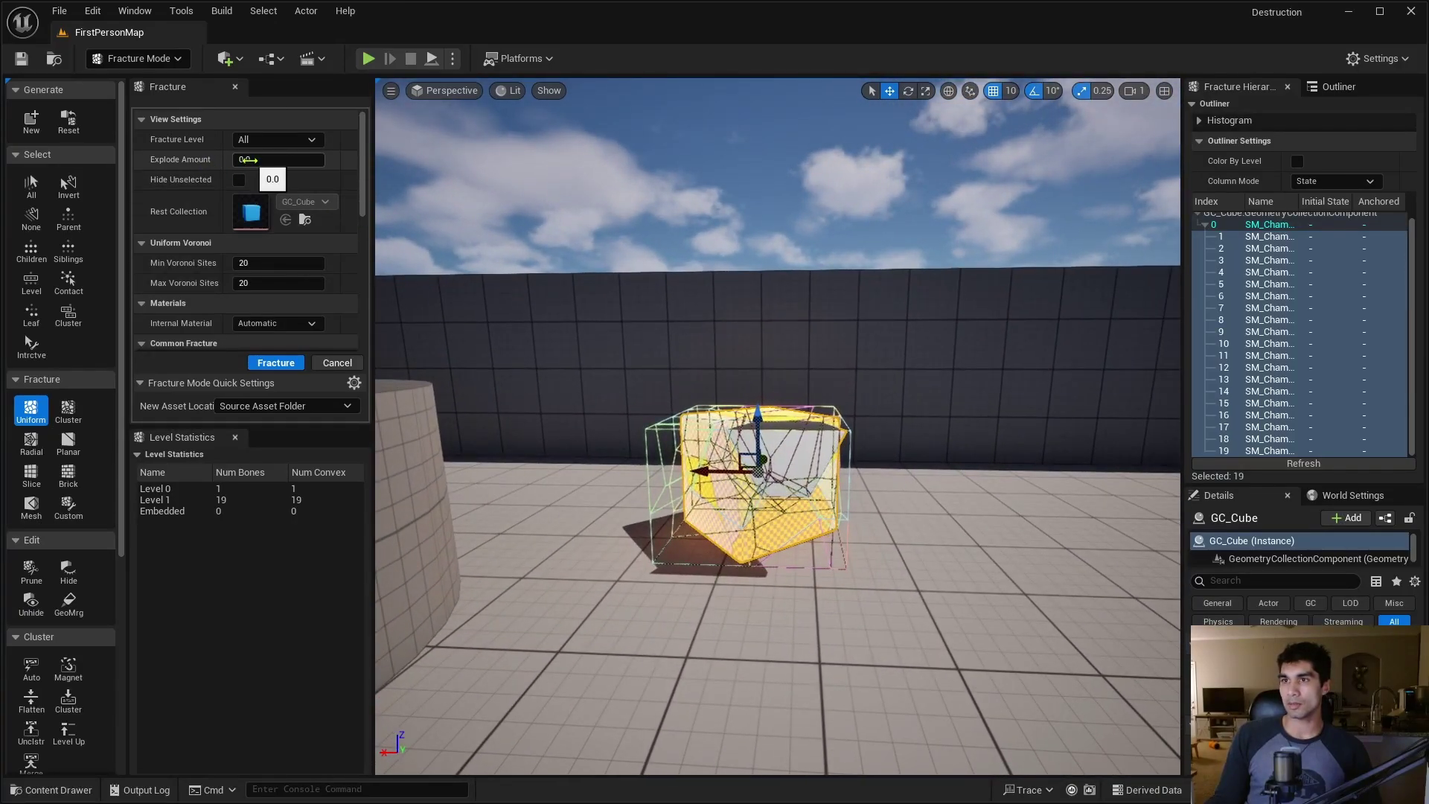
pyautogui.moveTo(247, 159)
pyautogui.mouseDown()
pyautogui.moveTo(316, 159)
pyautogui.moveTo(233, 159)
pyautogui.mouseUp()
# Raise the fractured cube high into the air above the arena floor
pyautogui.moveTo(596, 334); pyautogui.dragTo(625, 342, button='right')
pyautogui.moveTo(789, 432); pyautogui.dragTo(767, 385, button='right')
pyautogui.moveTo(722, 376); pyautogui.dragTo(733, 93)
pyautogui.moveTo(878, 345); pyautogui.dragTo(722, 252, button='right')
pyautogui.moveTo(730, 254); pyautogui.dragTo(749, 143)
pyautogui.moveTo(854, 432); pyautogui.dragTo(774, 387, button='right')
# Simulate the level to test how the raised cube falls and breaks, and stop the simulation
pyautogui.click(431, 61)
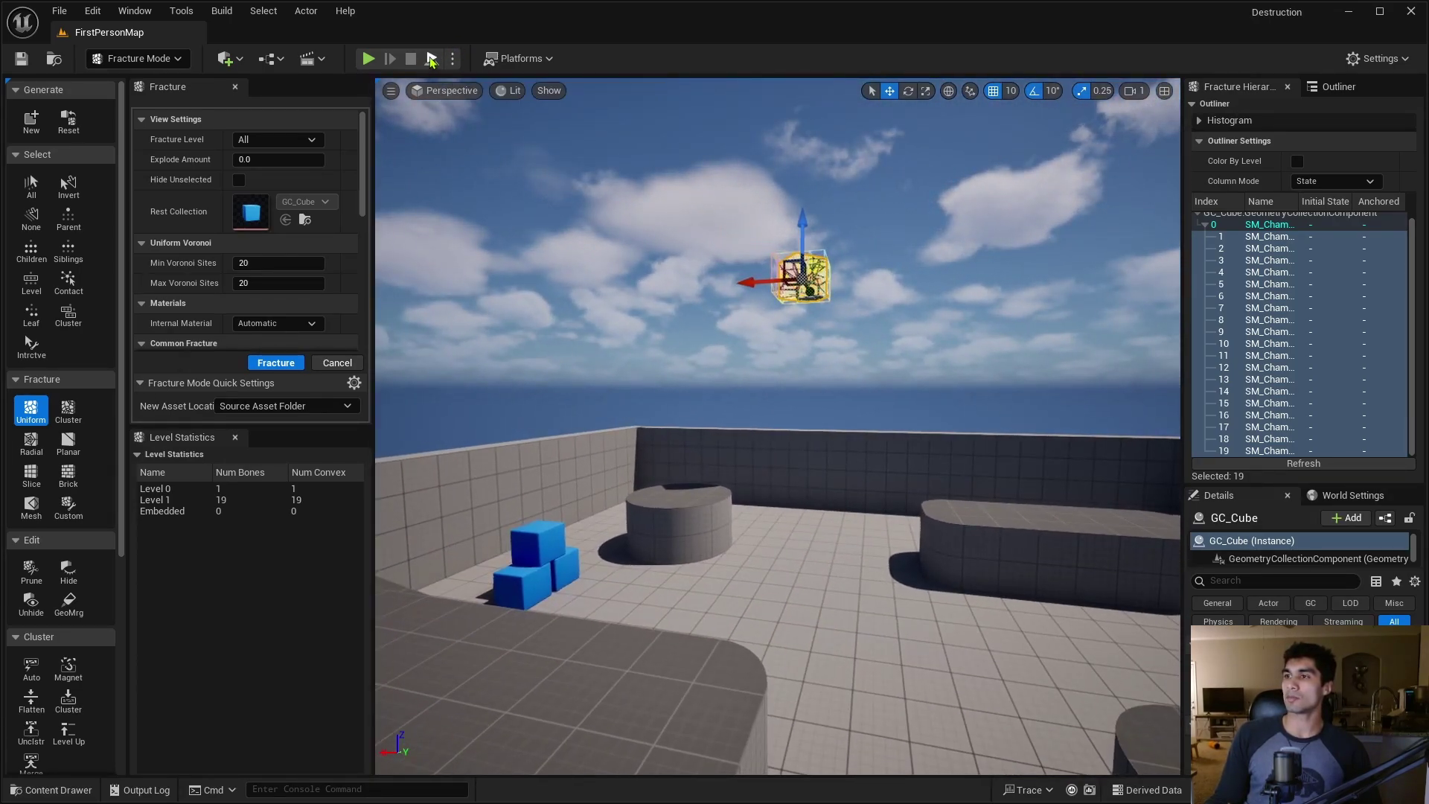
pyautogui.moveTo(992, 482); pyautogui.dragTo(966, 530, button='right')
pyautogui.press('w')
pyautogui.press('e')
pyautogui.press('Escape')
# Lower the fractured cube back down to the arena floor
pyautogui.press('w')
pyautogui.moveTo(752, 350); pyautogui.dragTo(744, 327, button='right')
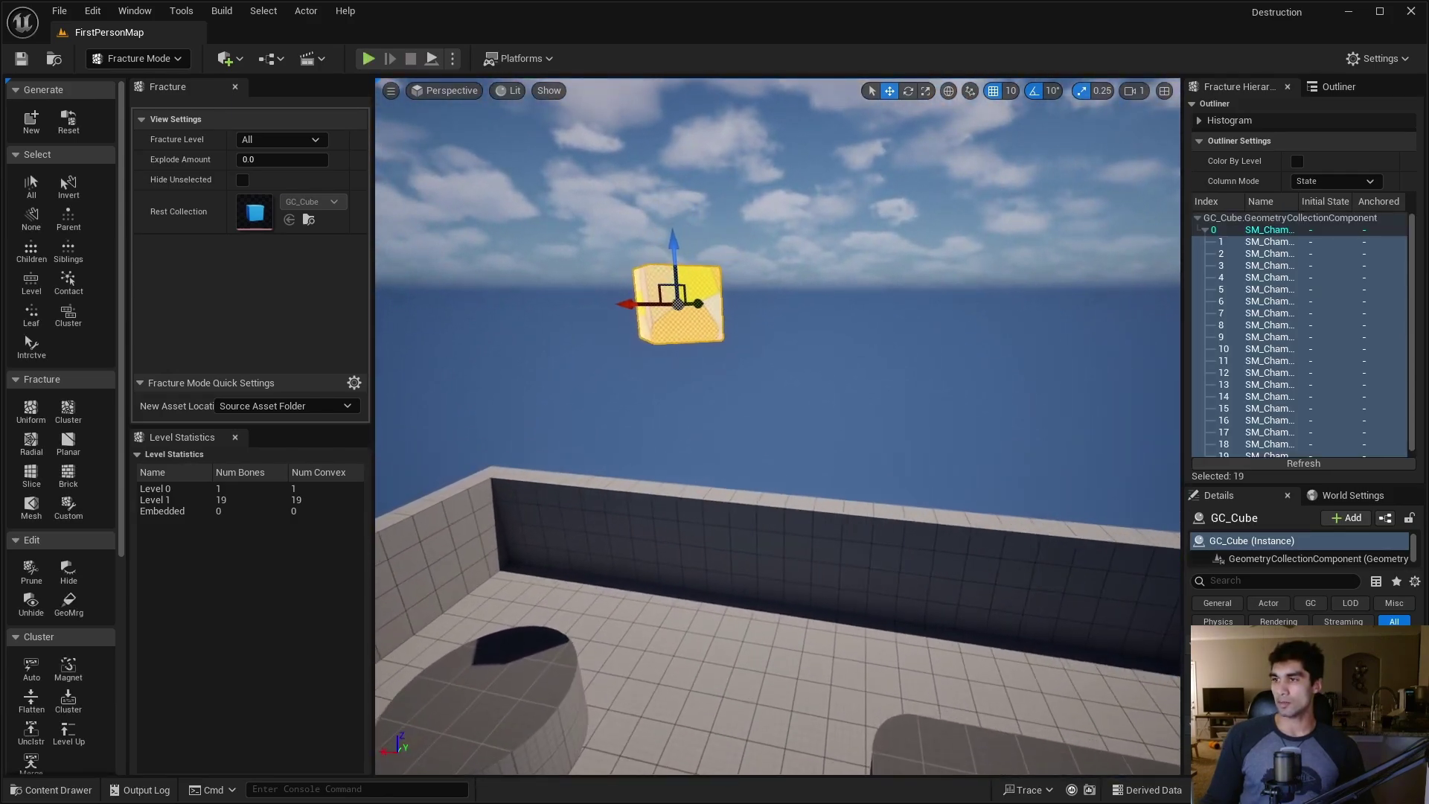
pyautogui.moveTo(674, 242); pyautogui.dragTo(681, 621)
pyautogui.moveTo(745, 579)
pyautogui.mouseDown(button='right')
pyautogui.moveTo(746, 525)
pyautogui.moveTo(749, 577)
pyautogui.moveTo(756, 565)
pyautogui.mouseUp(button='right')
pyautogui.press('q')
pyautogui.press('s')
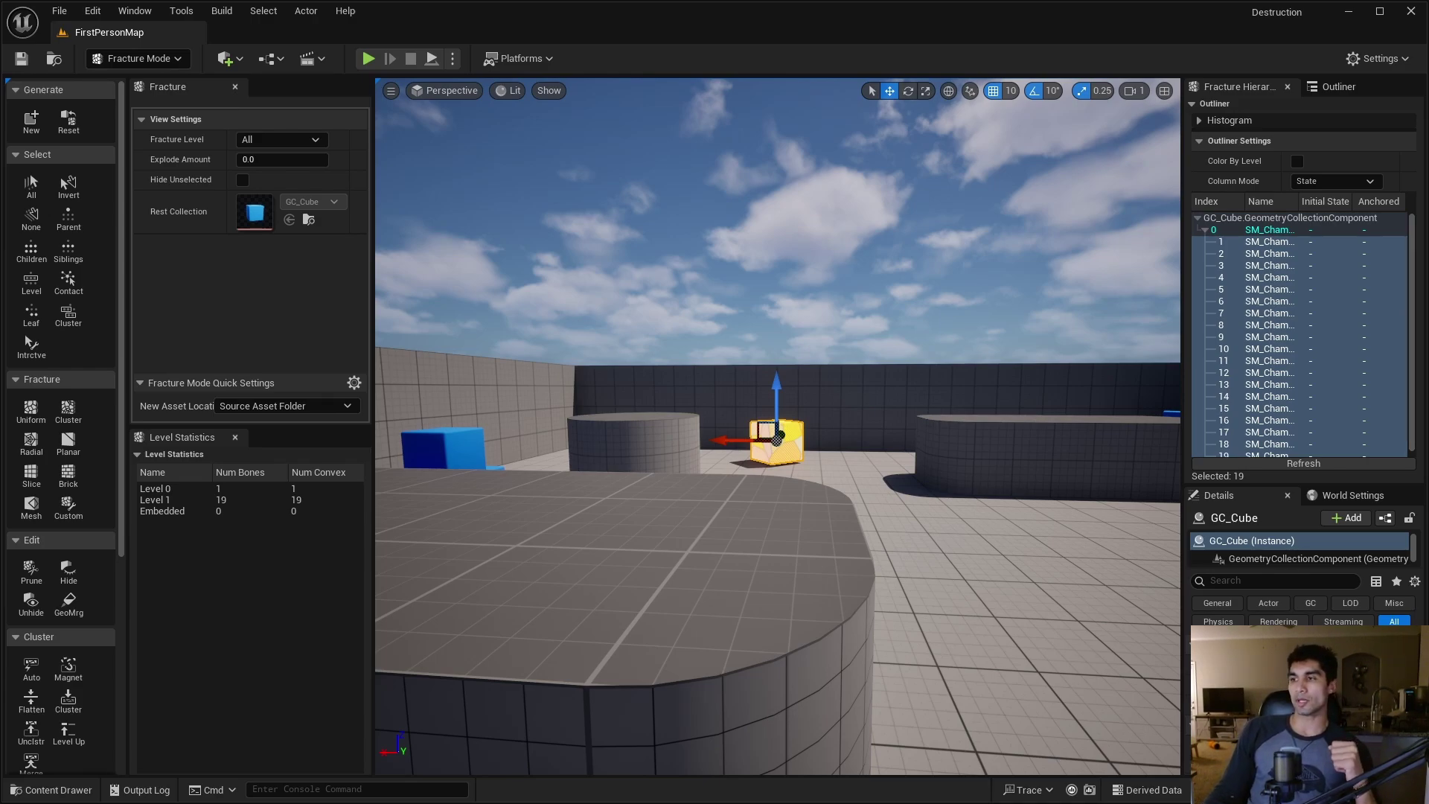
# Switch the editor from Fracture mode back to Selection mode
pyautogui.moveTo(1025, 531); pyautogui.dragTo(1000, 523, button='right')
pyautogui.click(175, 61)
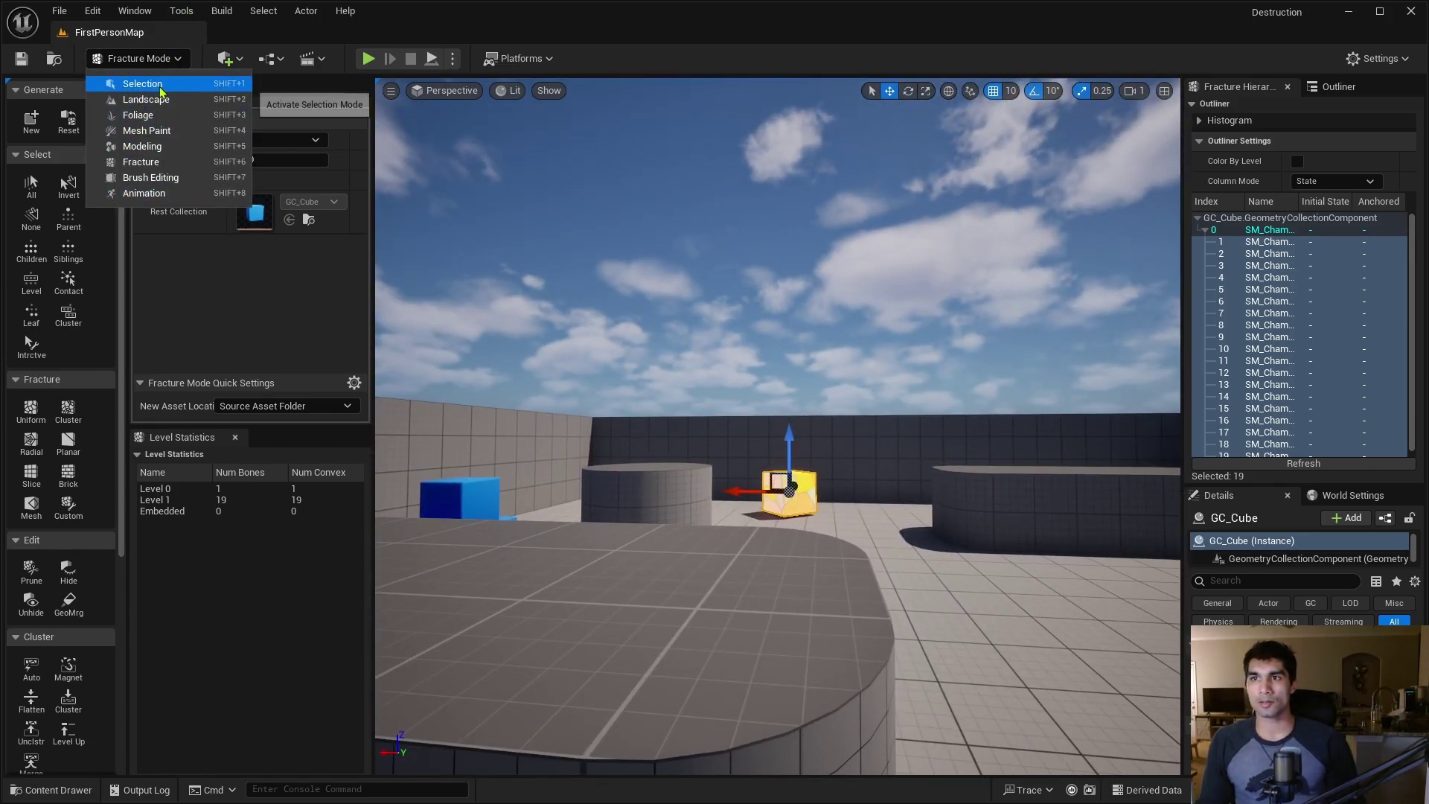
pyautogui.click(159, 88)
pyautogui.moveTo(974, 438); pyautogui.dragTo(946, 488, button='right')
pyautogui.press('w')
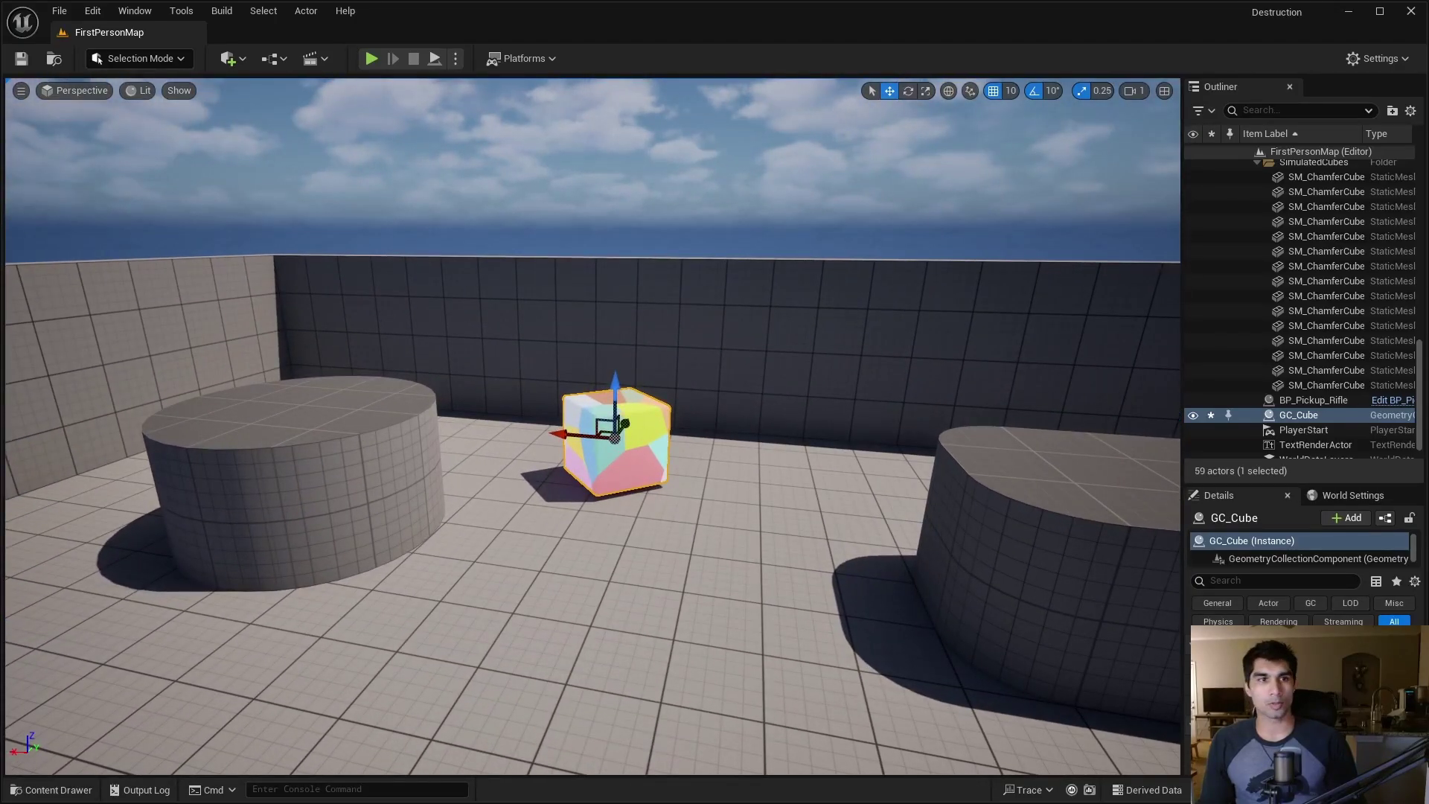
# Switch into Fracture mode and back to Selection mode to clear the fracture colours from the cube
pyautogui.press('s')
pyautogui.moveTo(655, 451); pyautogui.dragTo(662, 484, button='right')
pyautogui.click(140, 58)
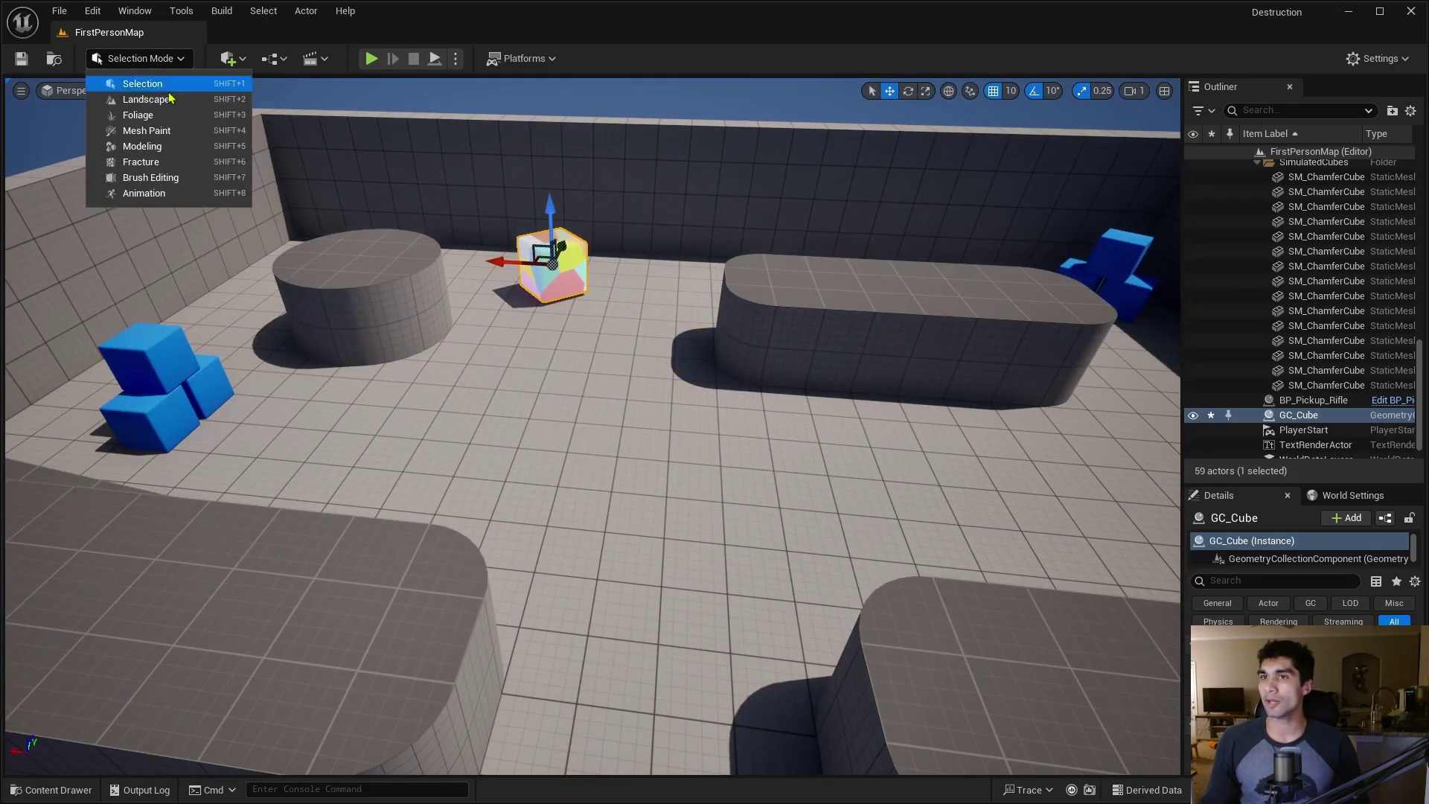
pyautogui.click(134, 162)
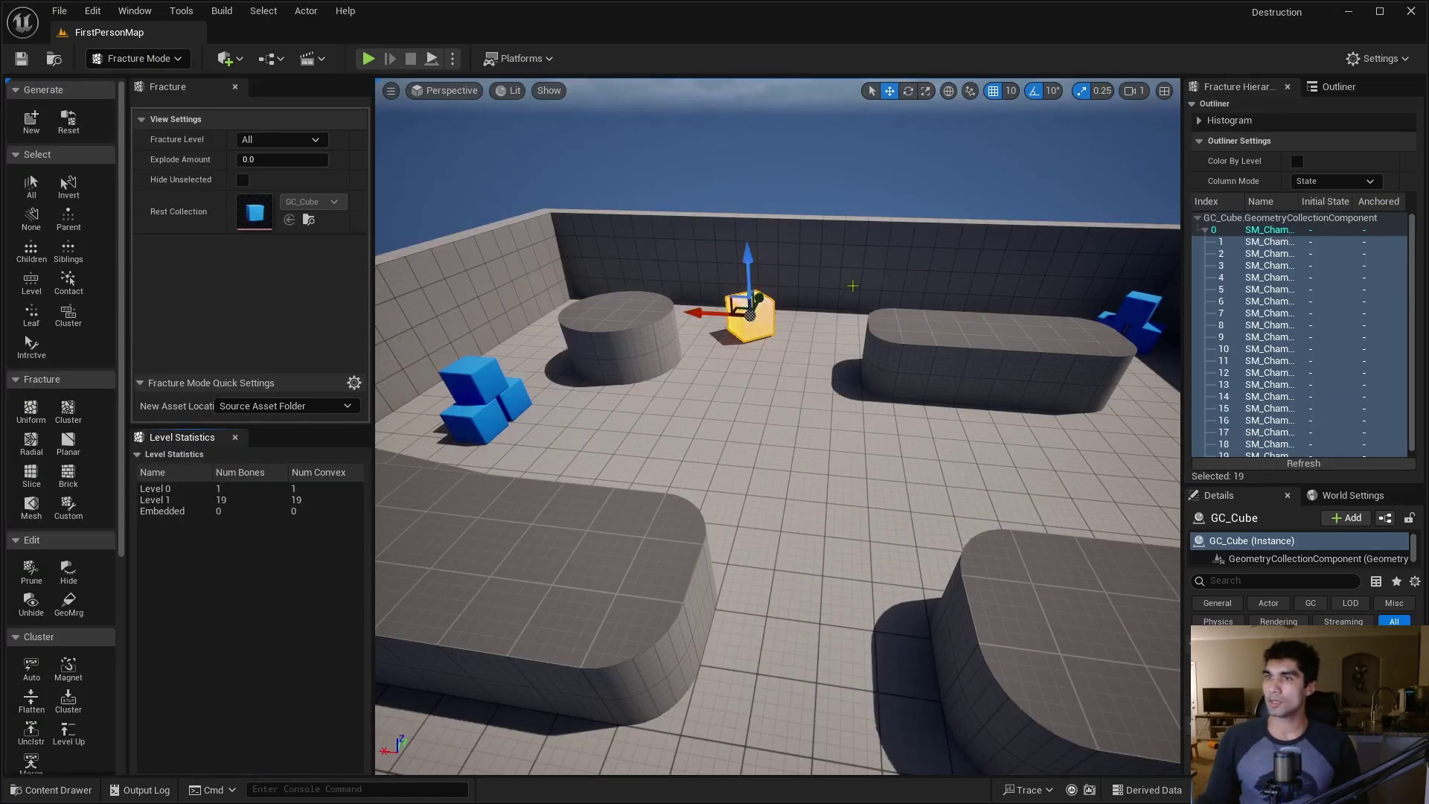
pyautogui.click(153, 58)
pyautogui.click(224, 83)
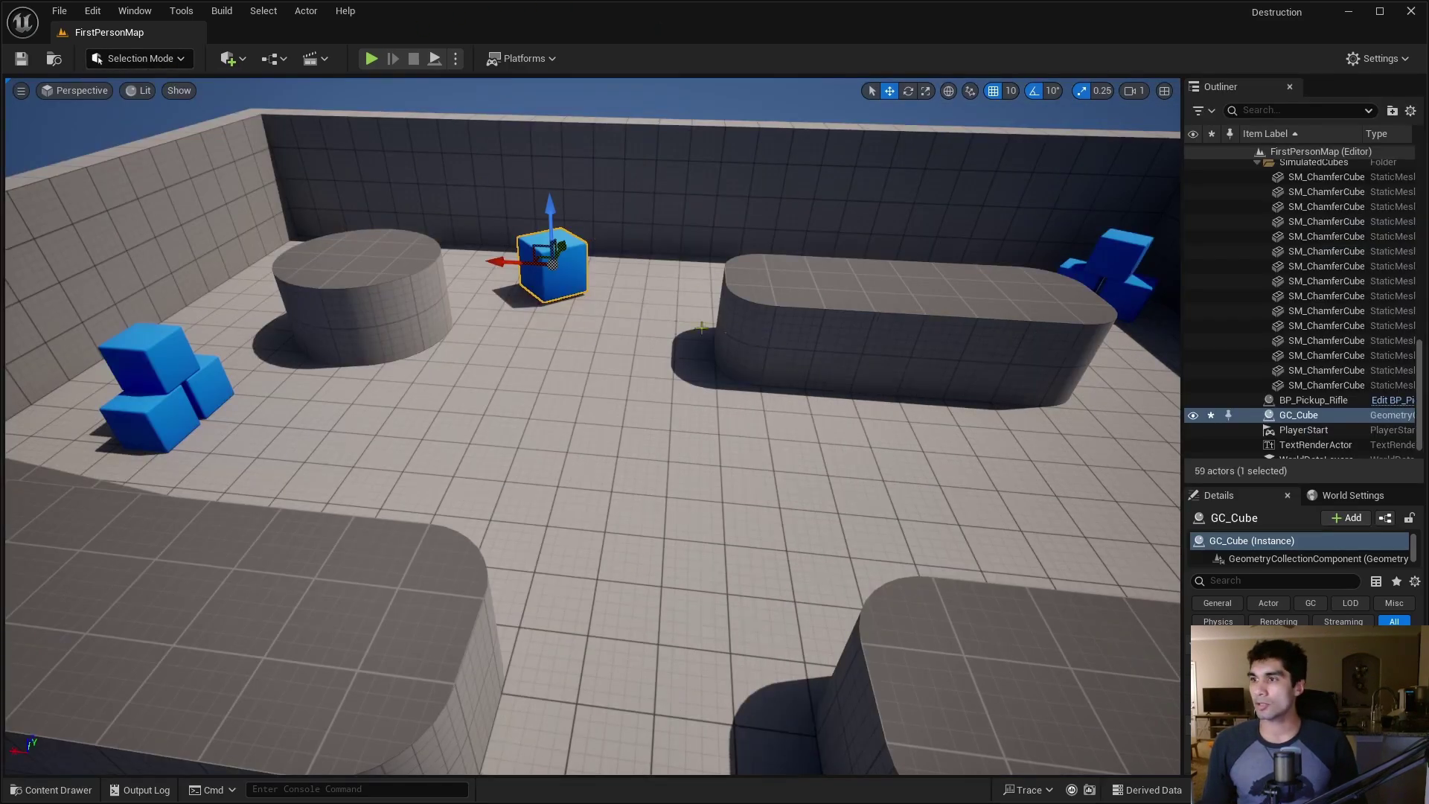
pyautogui.moveTo(677, 298); pyautogui.dragTo(689, 246, button='right')
pyautogui.press('w')
pyautogui.press('s')
pyautogui.moveTo(549, 427); pyautogui.dragTo(548, 426, button='right')
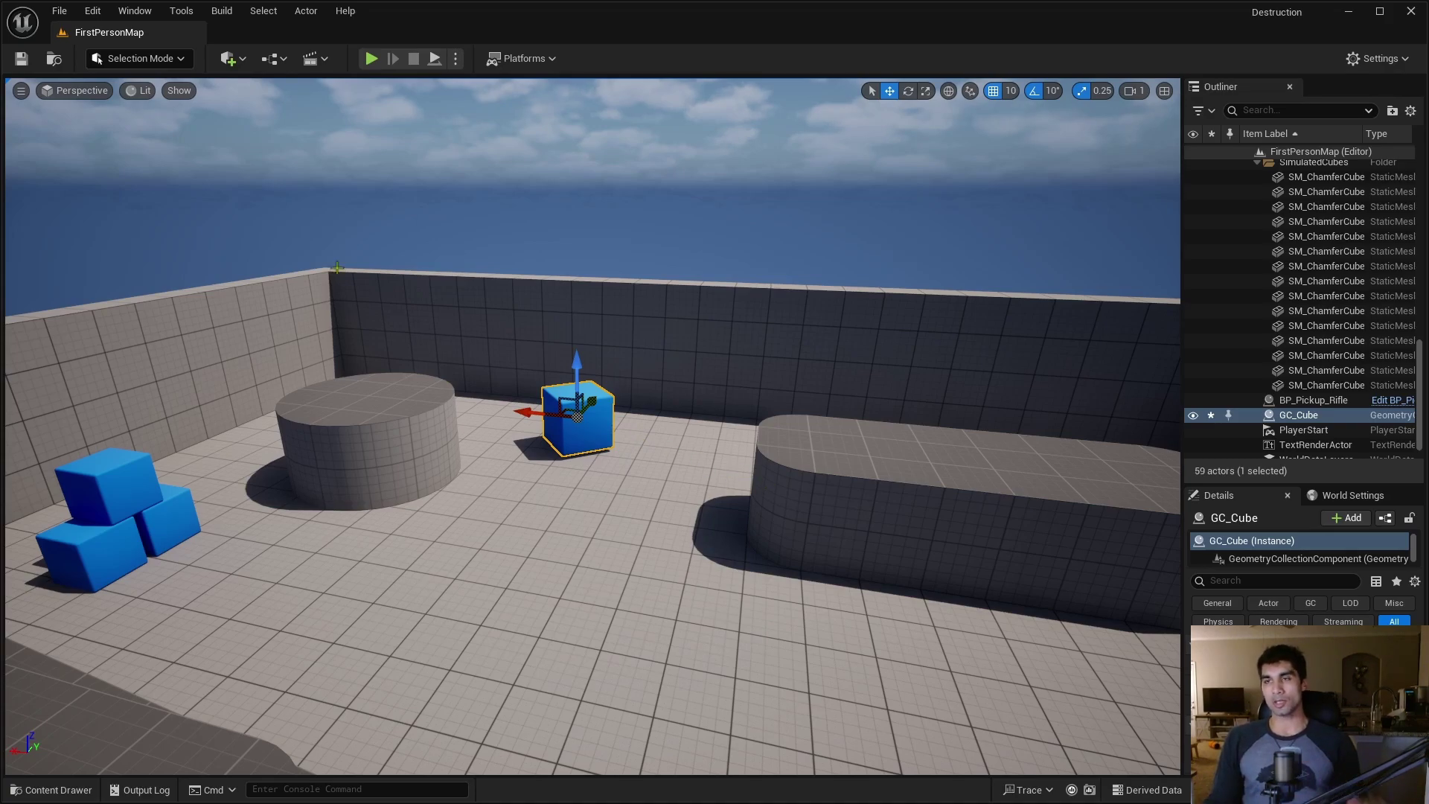
pyautogui.click(178, 59)
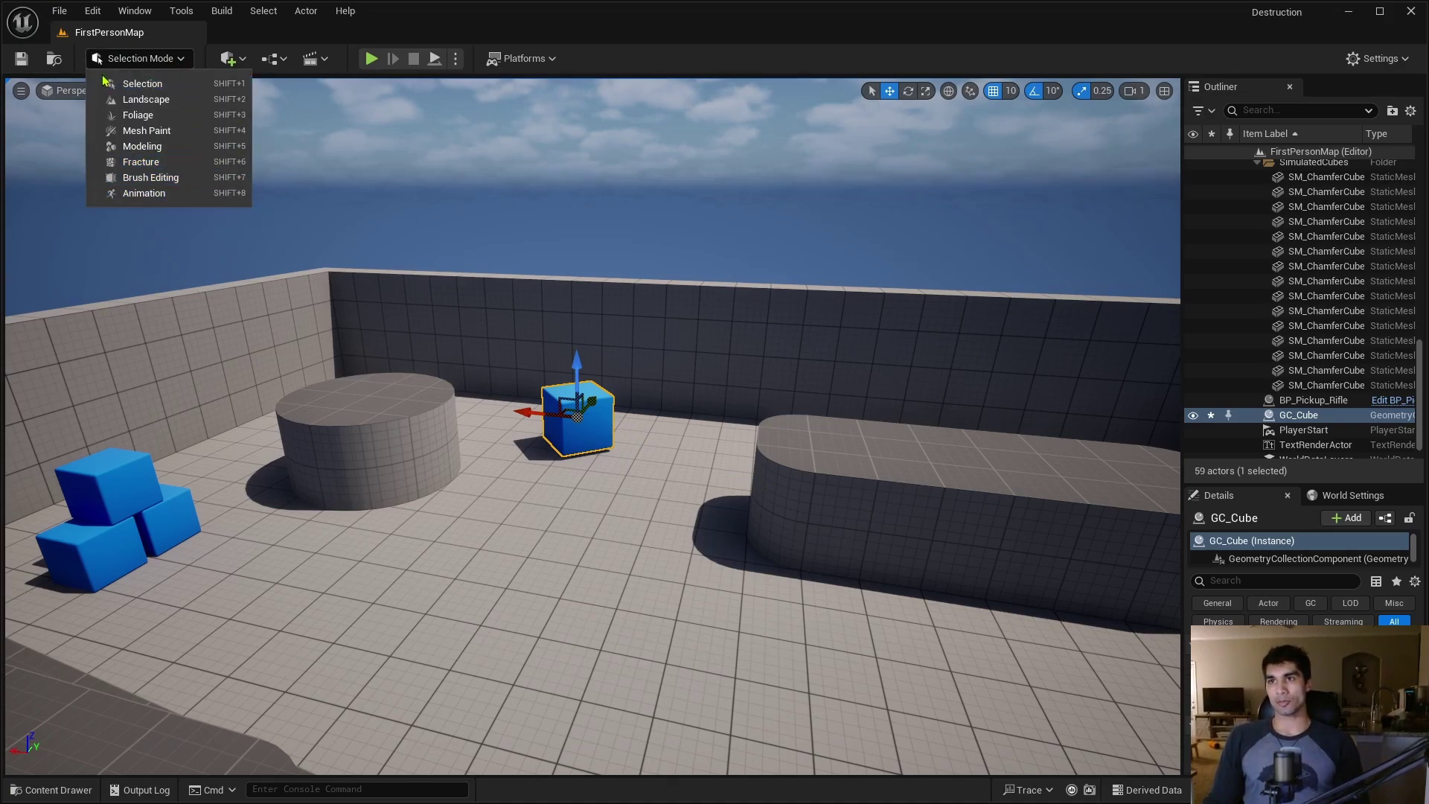
pyautogui.moveTo(638, 424); pyautogui.dragTo(638, 424, button='right')
# Open the BP_Pickup_Rifle blueprint from the Blueprints folder inside the FirstPerson content folder
pyautogui.hotkey('ctrl', 'space')
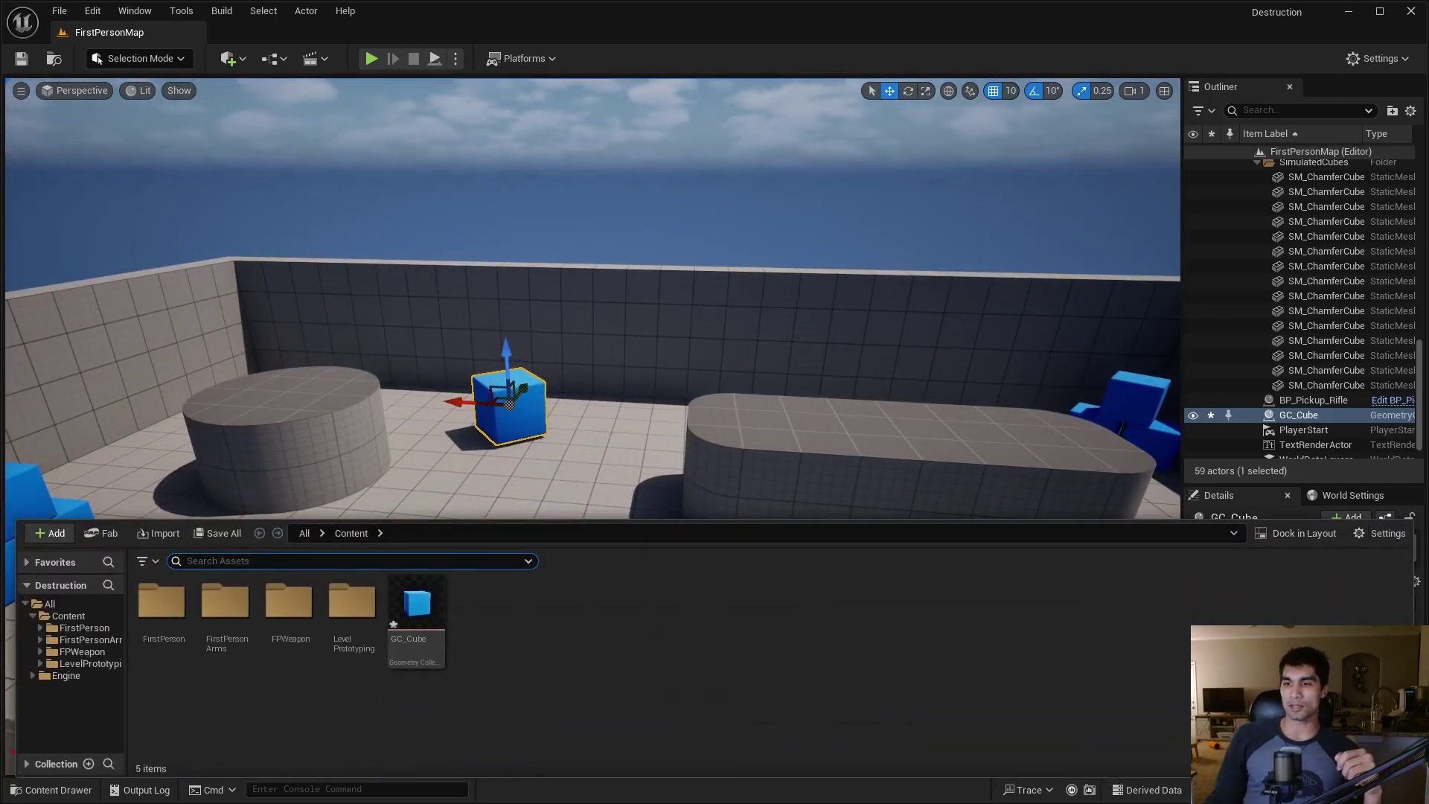
pyautogui.doubleClick(162, 601)
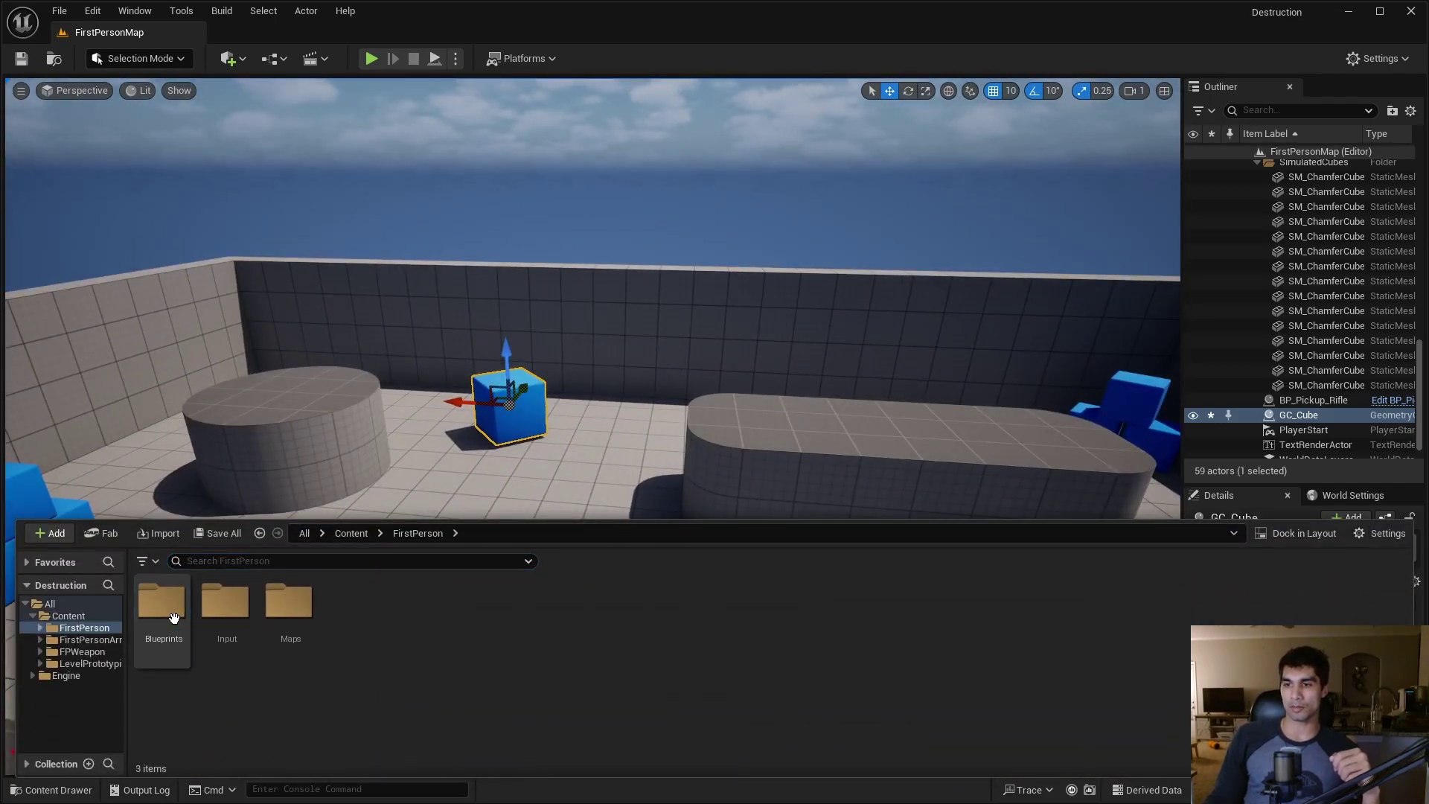
pyautogui.doubleClick(161, 602)
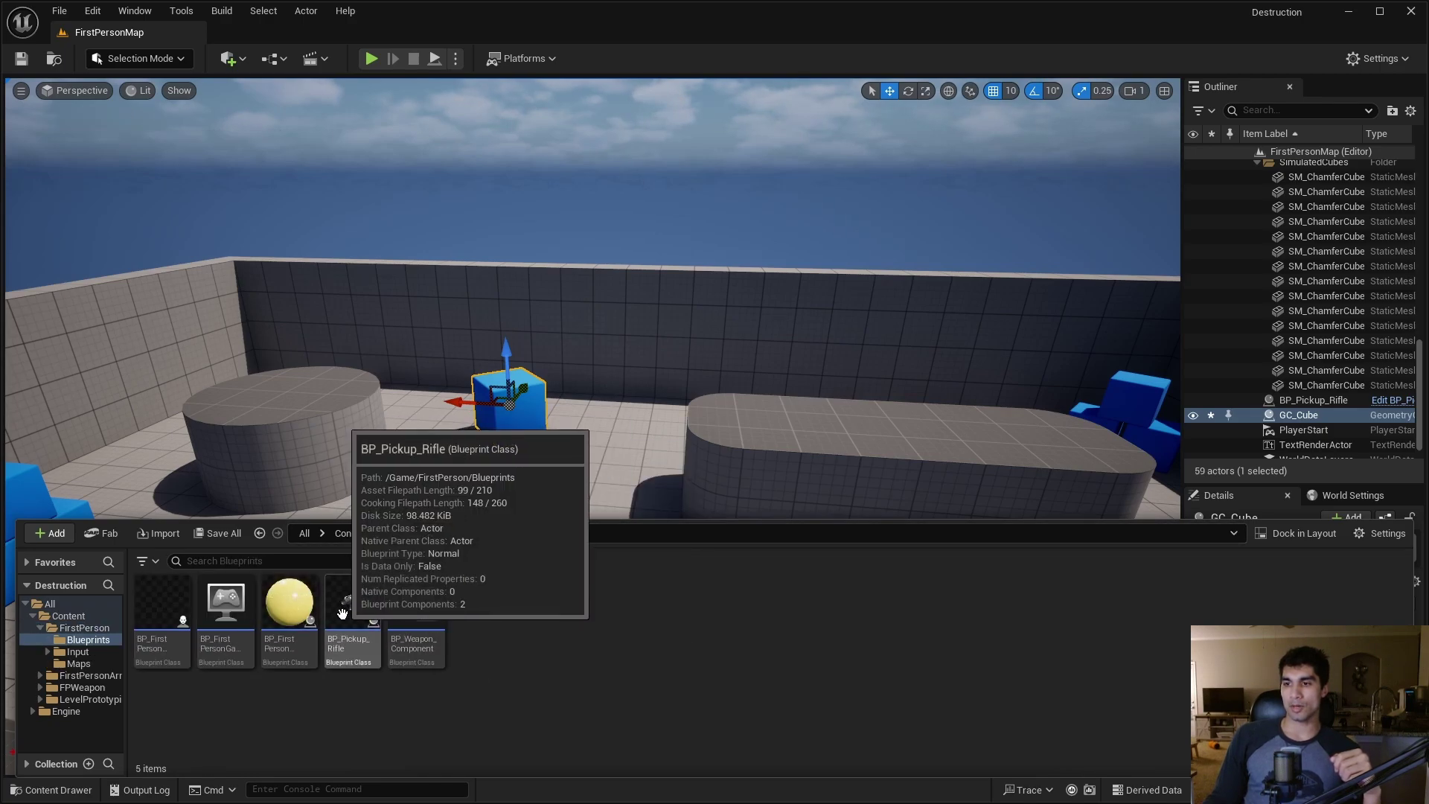
pyautogui.moveTo(363, 628)
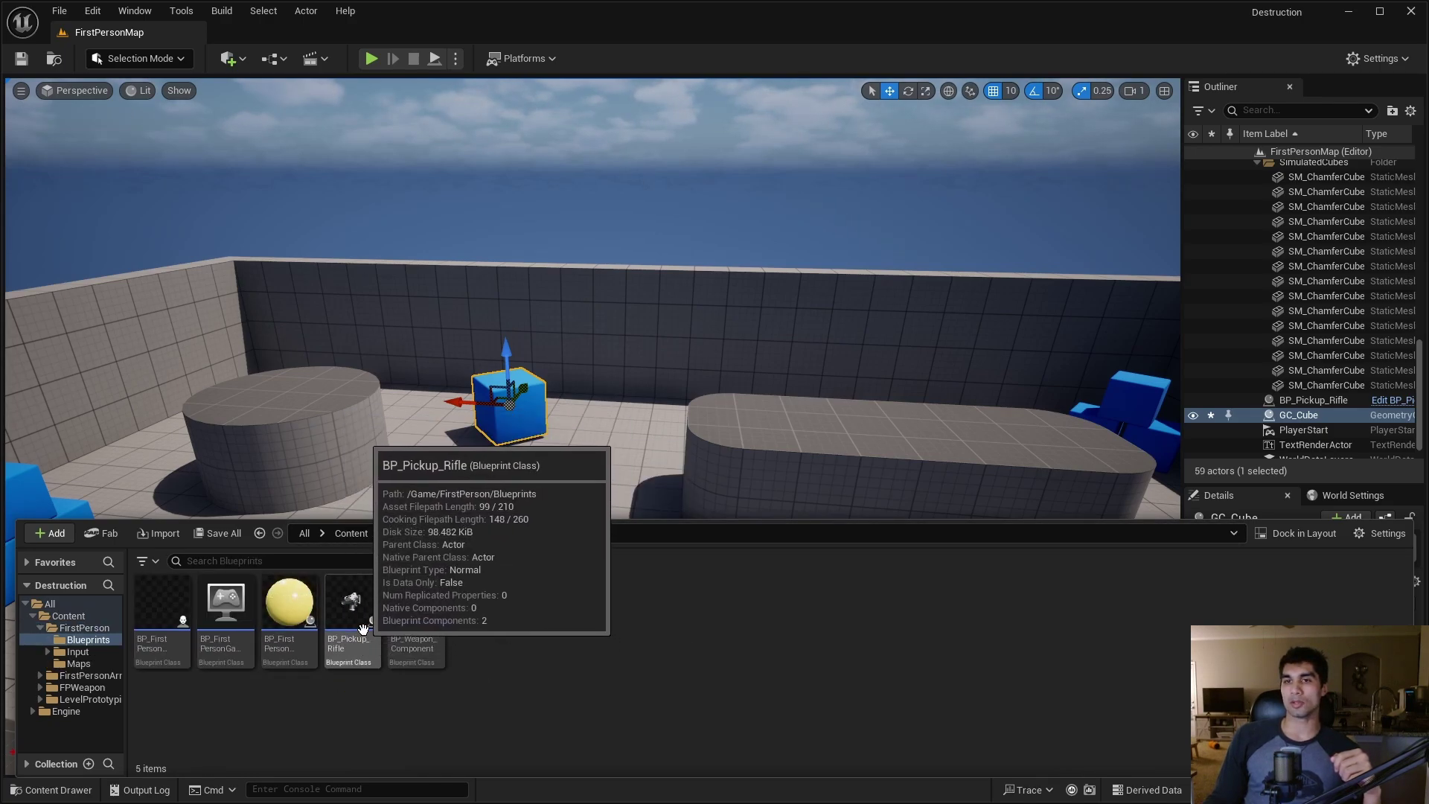
pyautogui.doubleClick(364, 629)
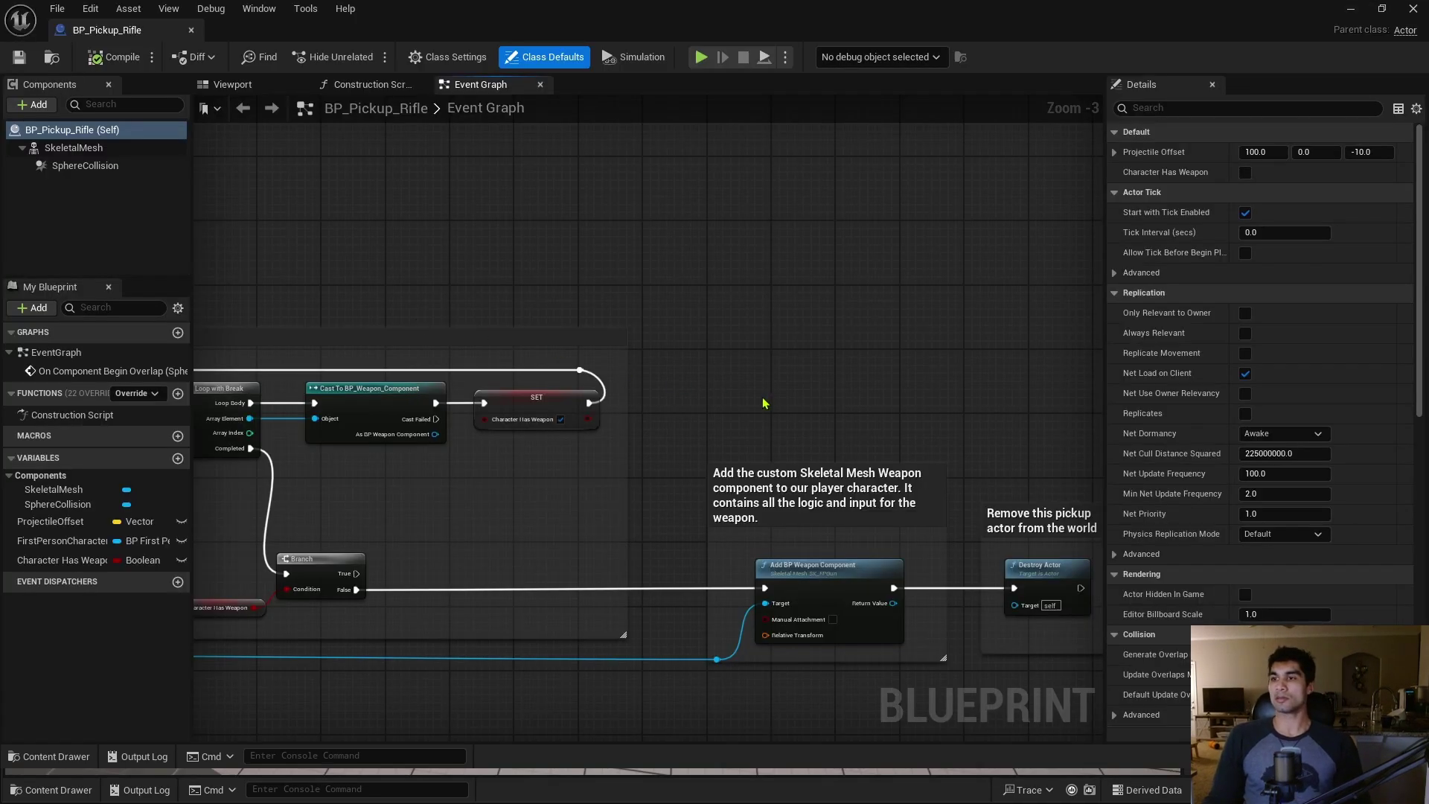
# Look over the BP_Pickup_Rifle event graph and dock its editor in the main window beside FirstPersonMap
pyautogui.moveTo(764, 398); pyautogui.dragTo(886, 205, button='right')
pyautogui.moveTo(234, 473); pyautogui.dragTo(573, 507, button='right')
pyautogui.moveTo(458, 513); pyautogui.dragTo(656, 515, button='right')
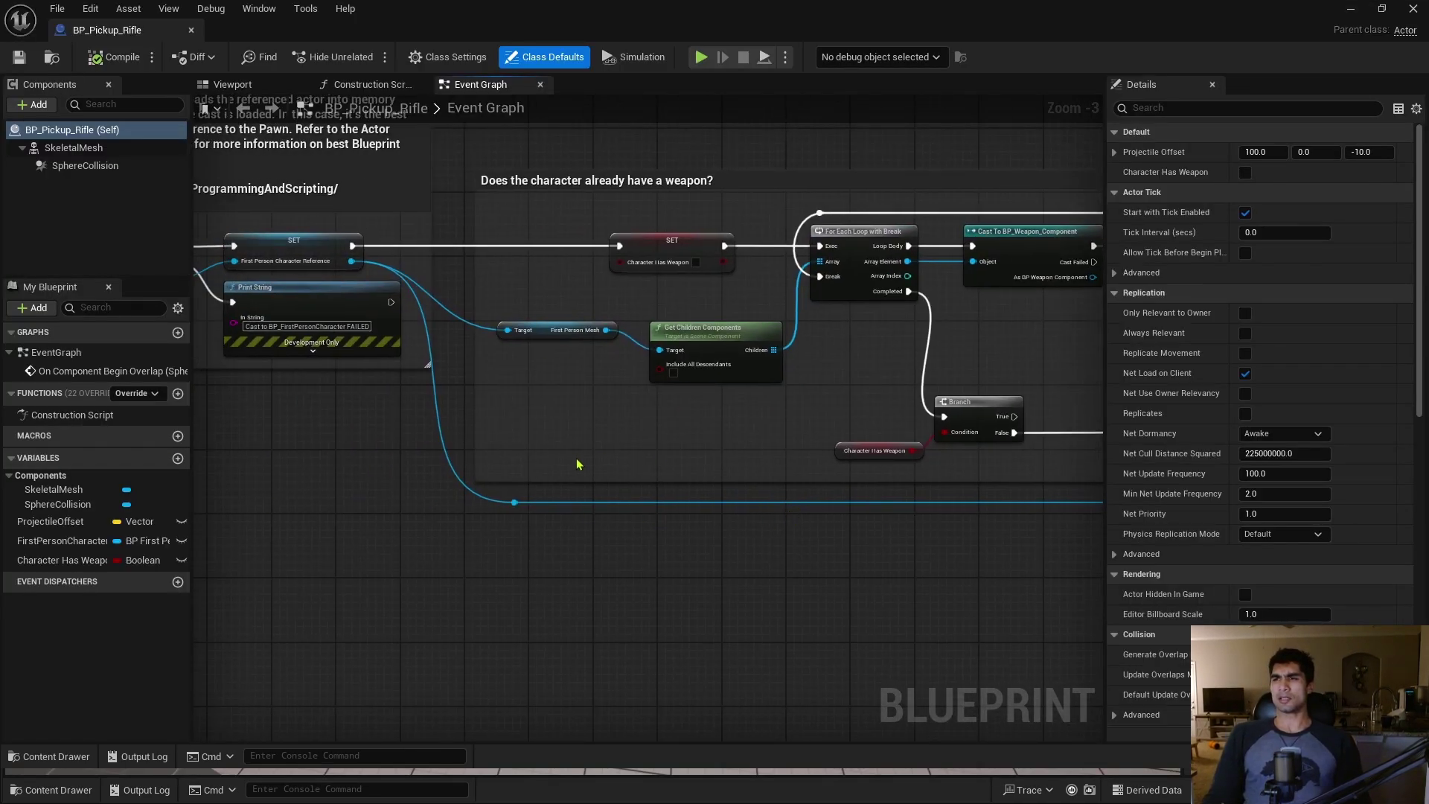
pyautogui.moveTo(325, 479); pyautogui.dragTo(741, 505, button='right')
pyautogui.moveTo(116, 36); pyautogui.dragTo(305, 36)
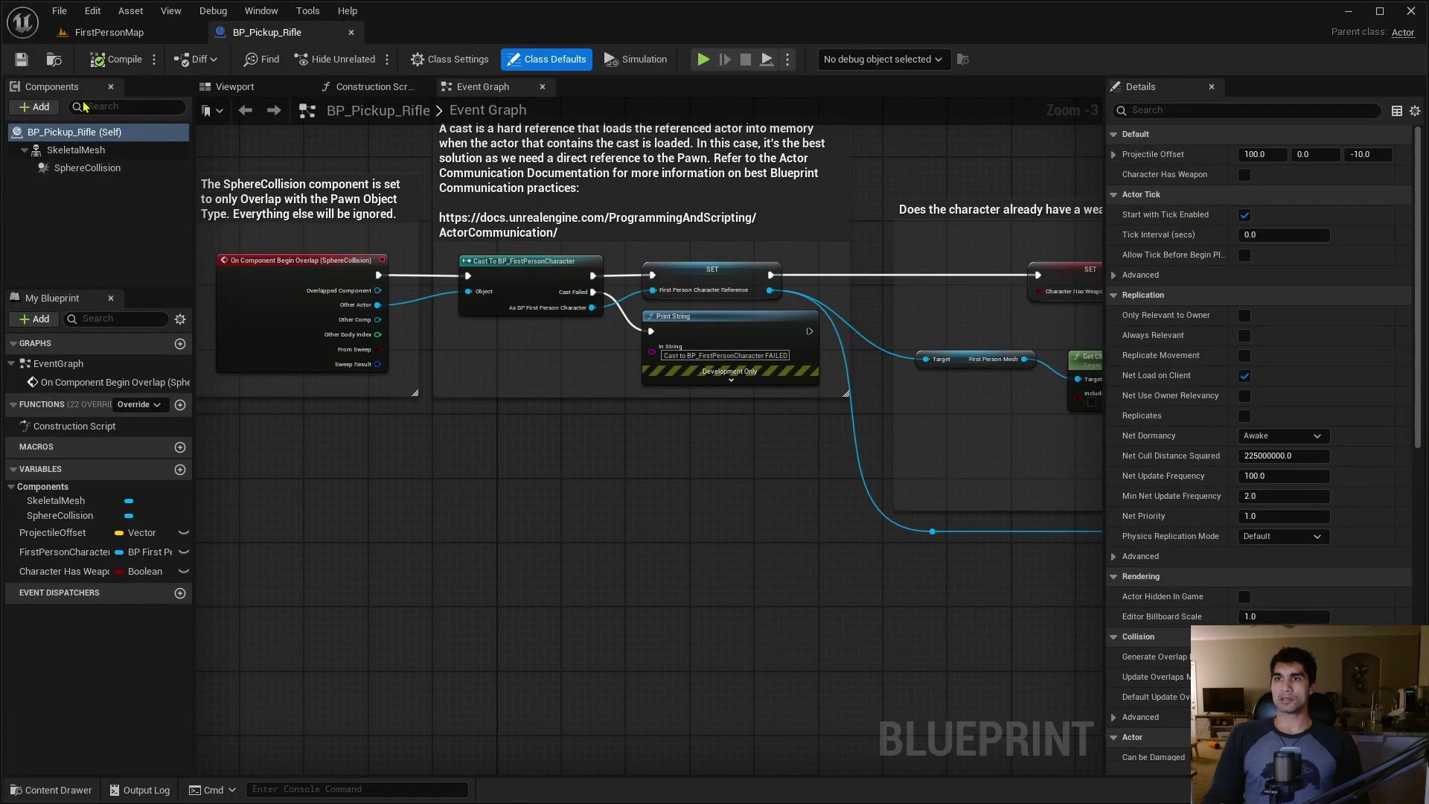
# Open the BP_FirstPersonProjectile blueprint and delete all of its event graph nodes except Event Hit and the comment box
pyautogui.click(110, 32)
pyautogui.hotkey('ctrl', 'space')
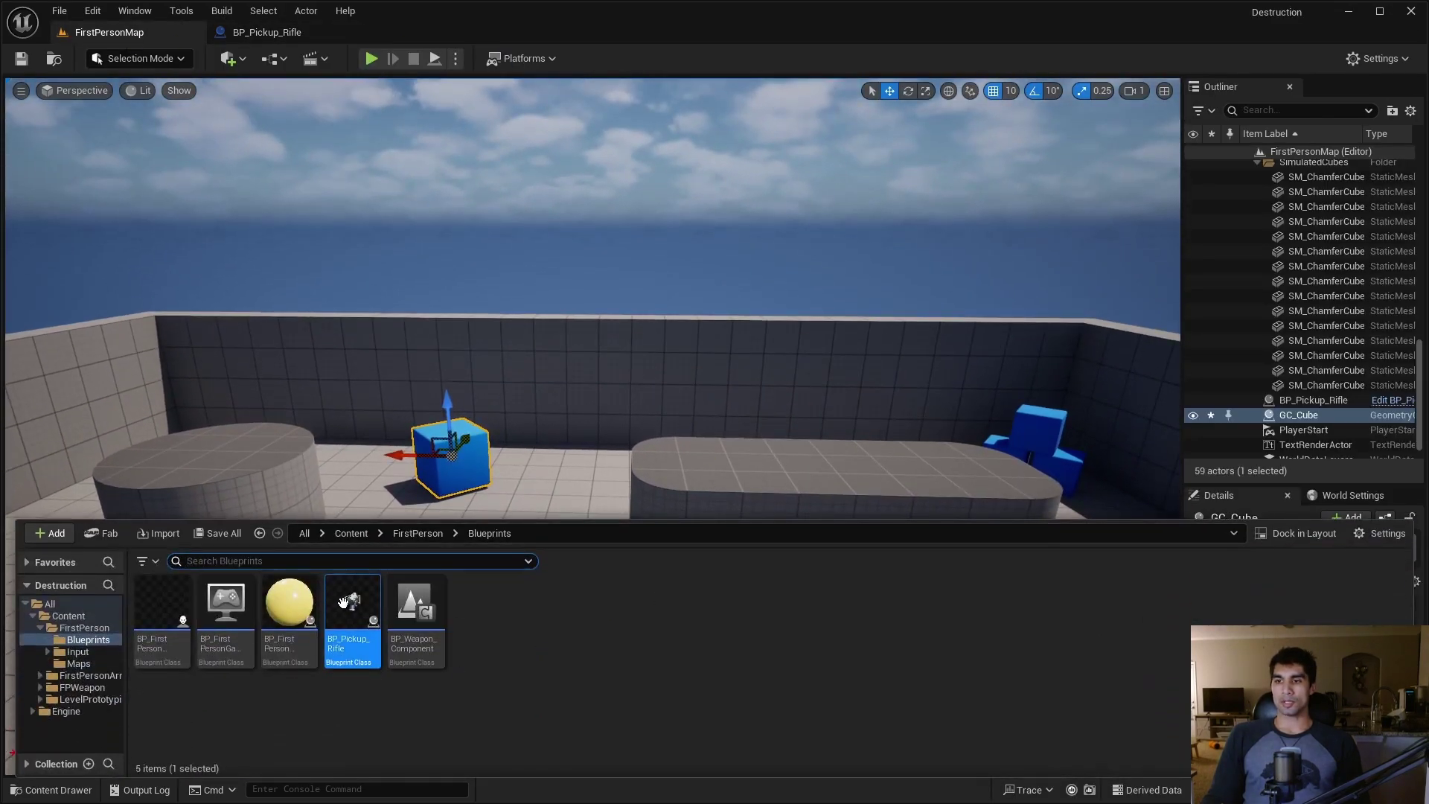
pyautogui.click(268, 615)
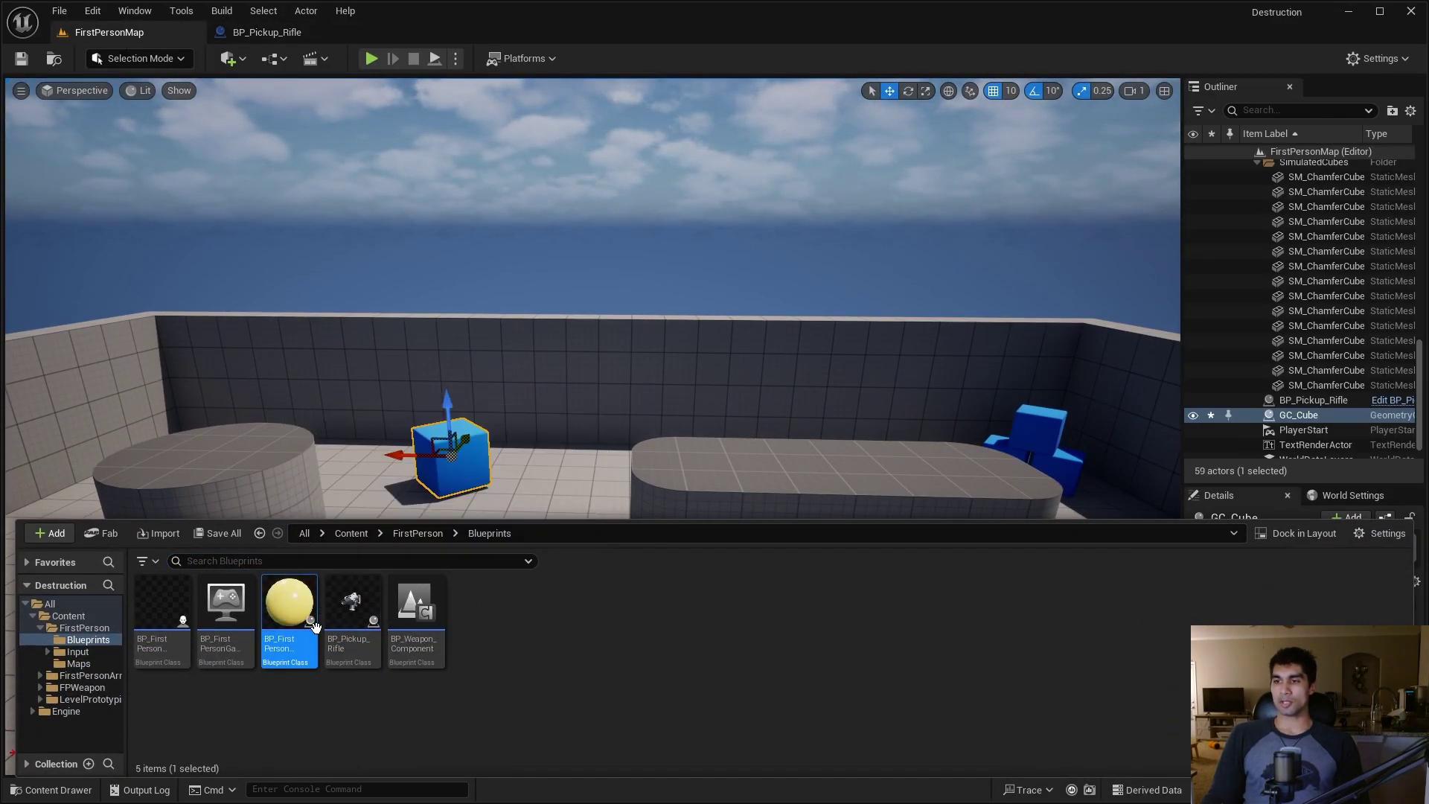
pyautogui.doubleClick(306, 609)
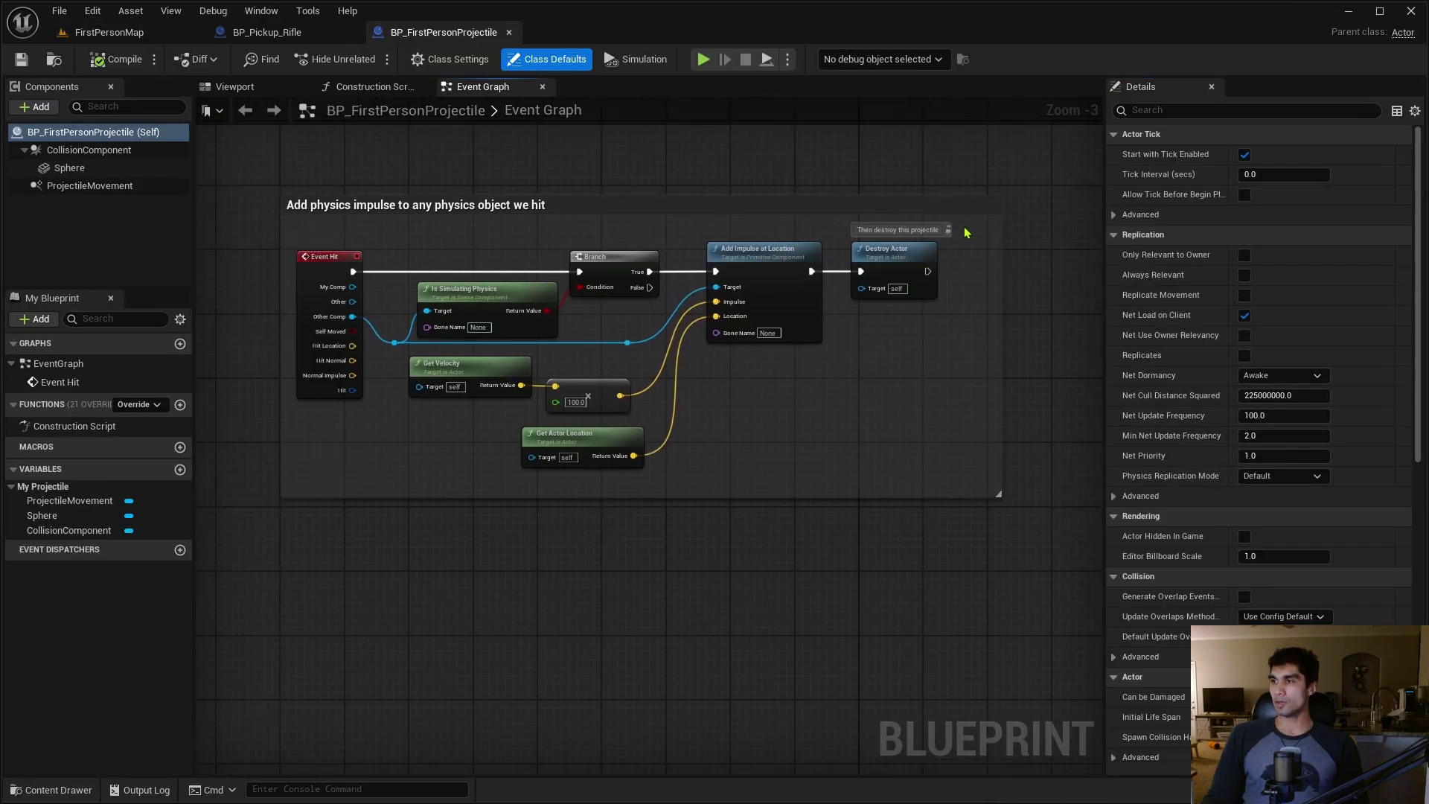
pyautogui.moveTo(965, 233); pyautogui.dragTo(387, 472)
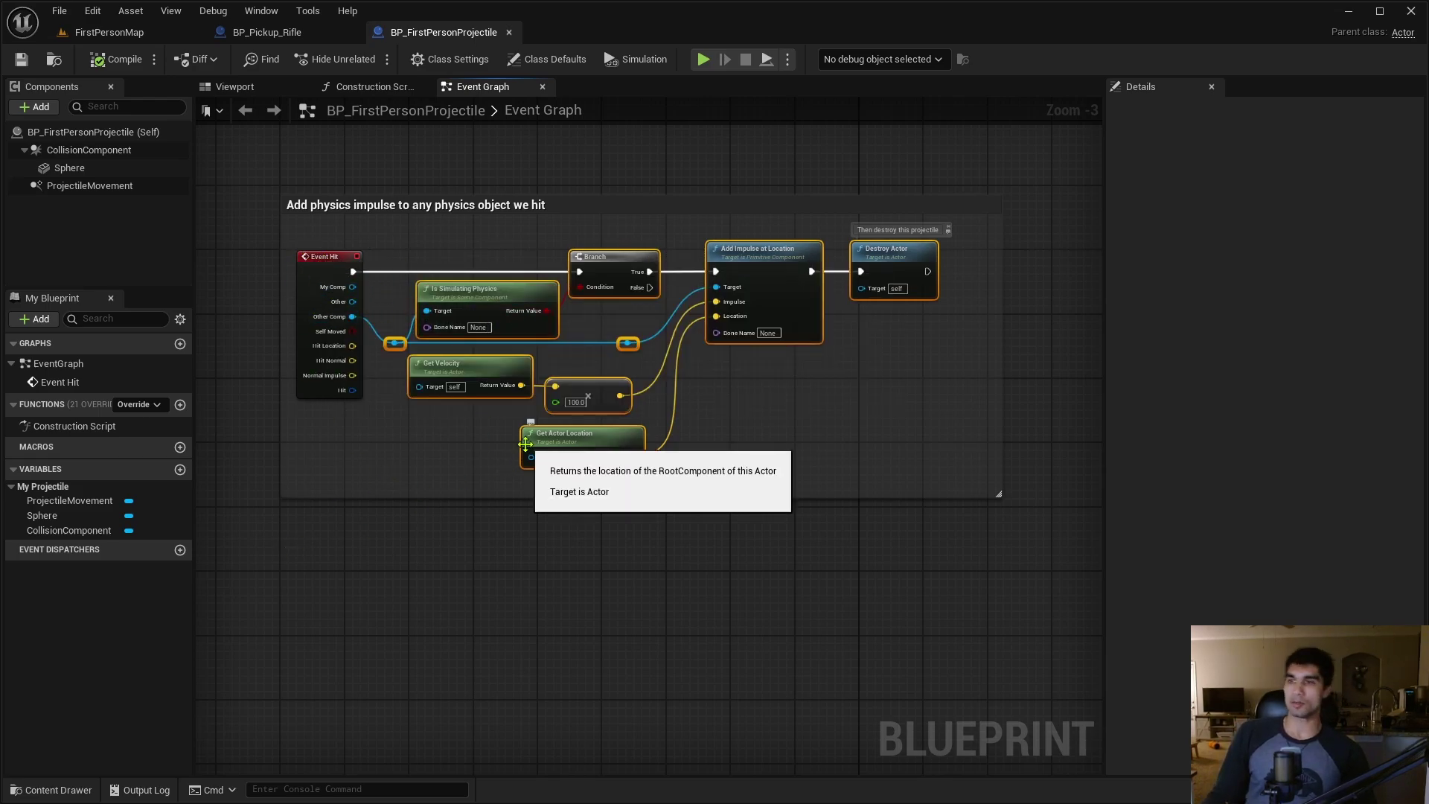
pyautogui.press('Delete')
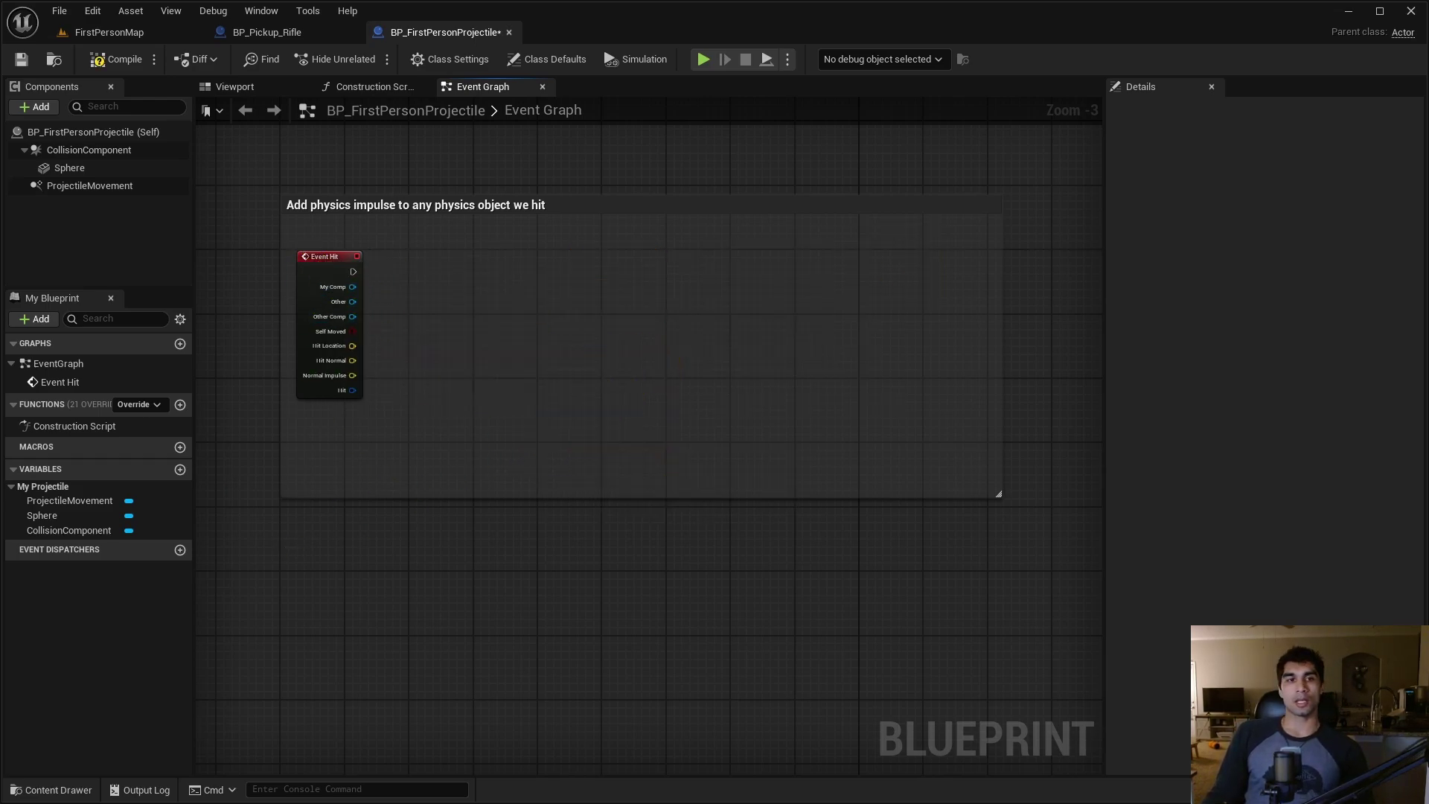
# Add a Spawn Actor from Class node after Event Hit with class FS_MasterField, leaving room between the two nodes
pyautogui.moveTo(354, 271); pyautogui.dragTo(398, 272)
pyautogui.write('spawn a')
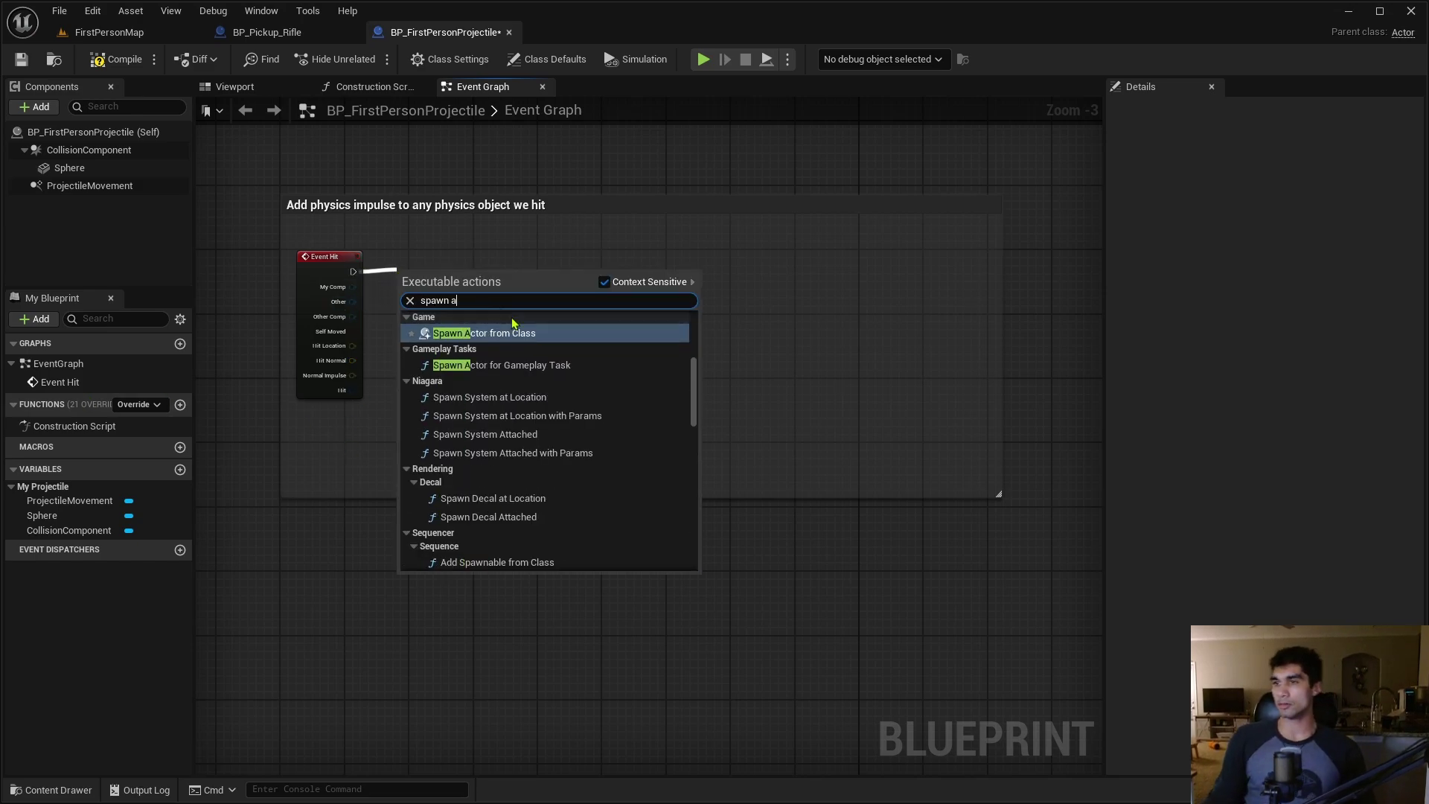
pyautogui.click(510, 332)
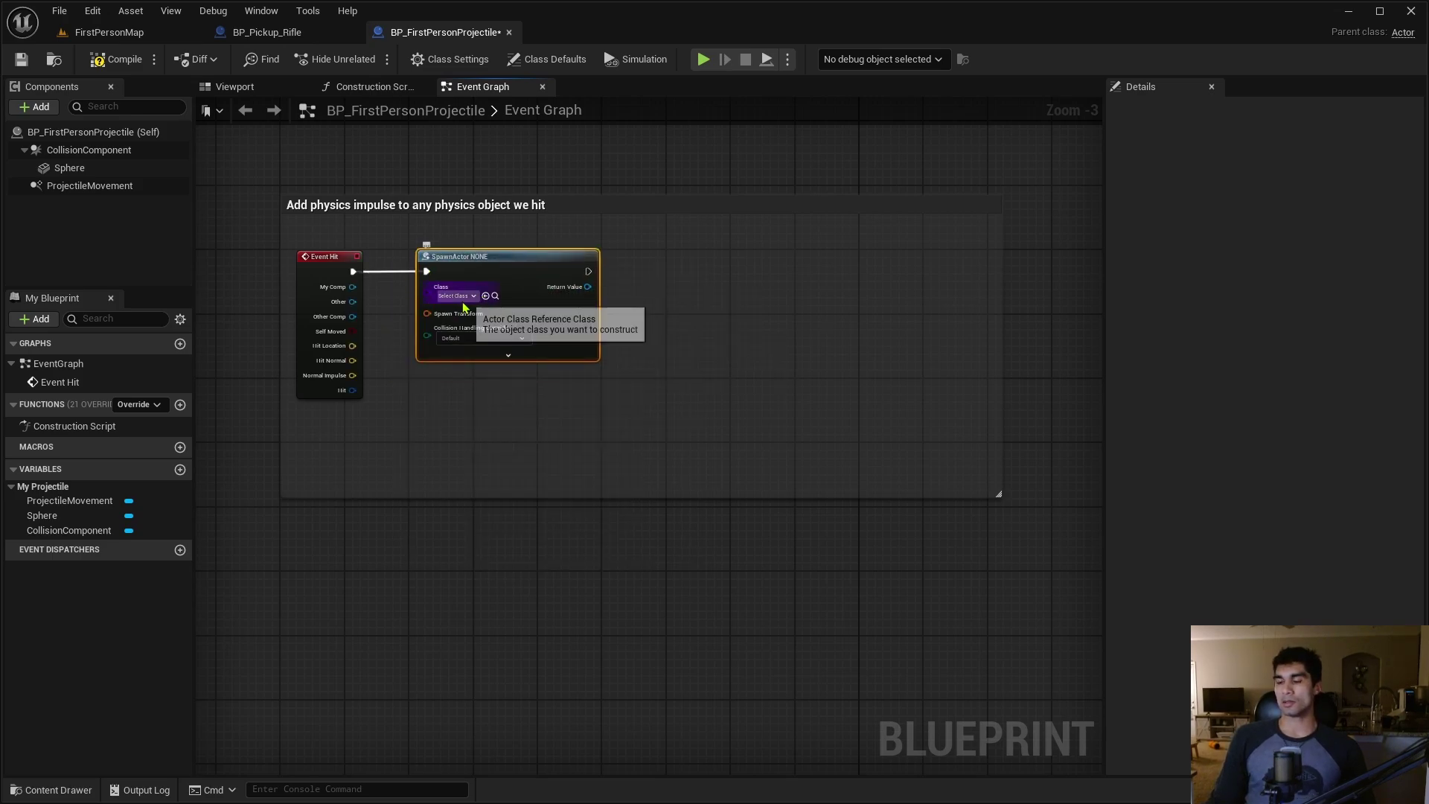
pyautogui.click(463, 296)
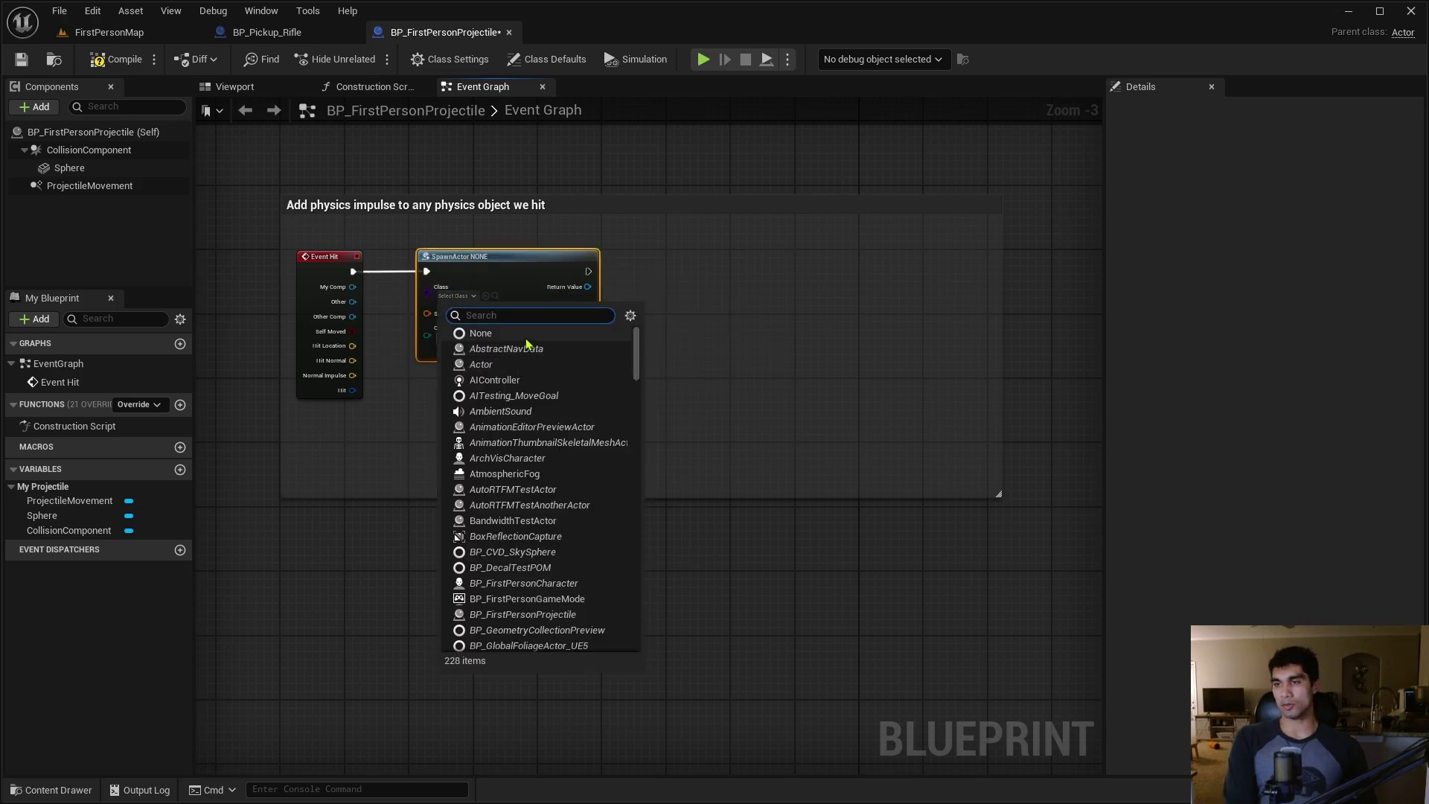
pyautogui.write('master')
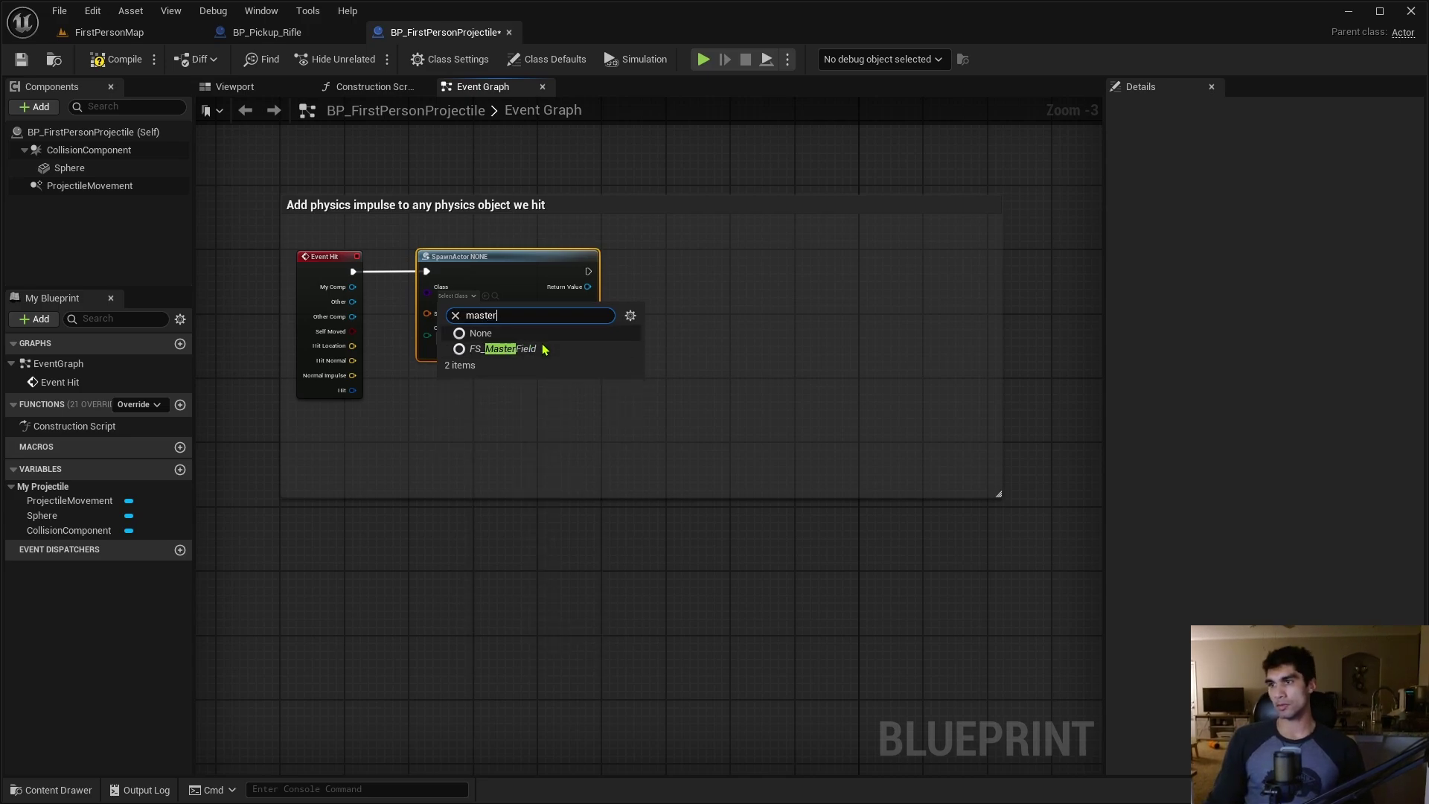
pyautogui.click(514, 349)
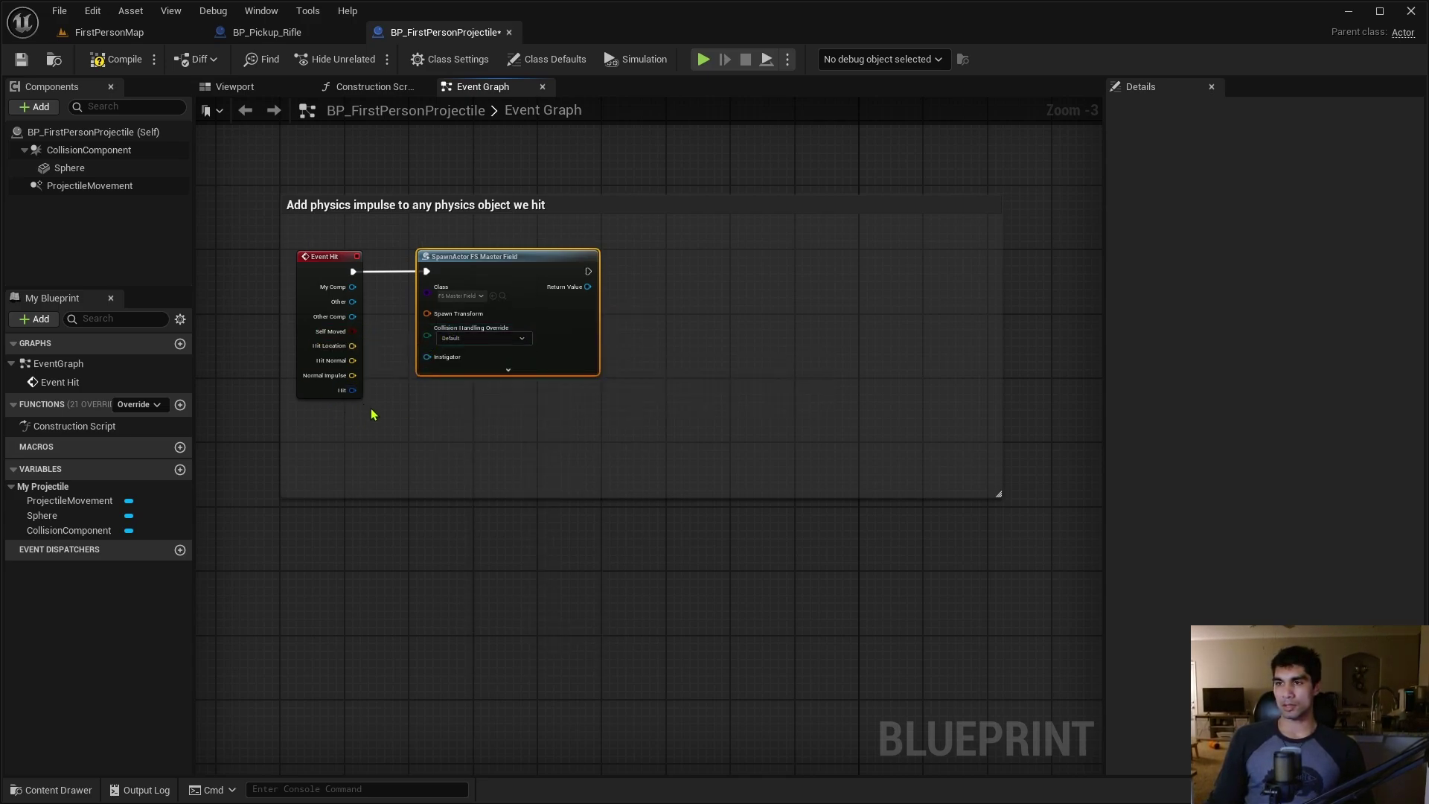
pyautogui.moveTo(480, 272); pyautogui.dragTo(658, 274)
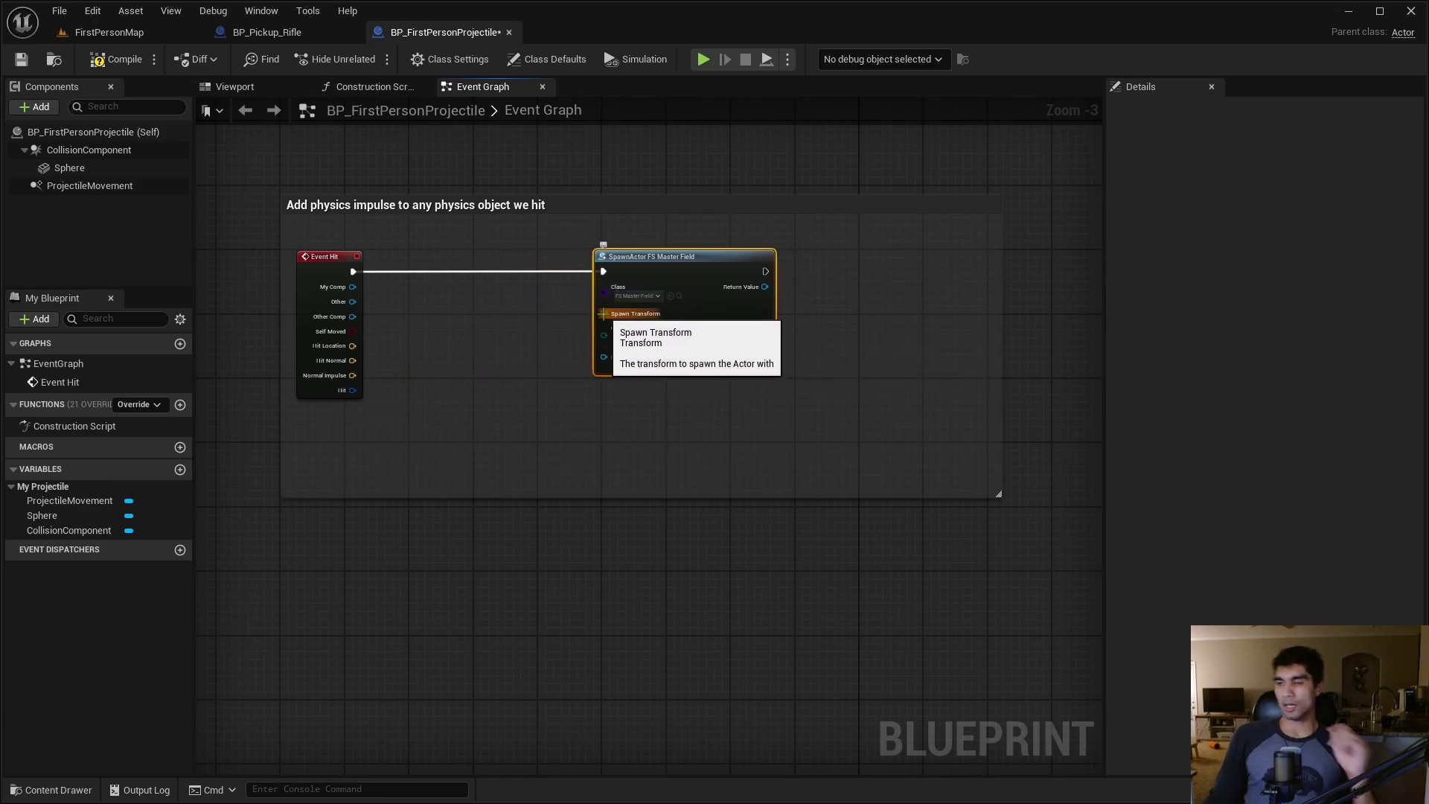
# Feed the Spawn Transform from a Make Transform node and connect Event Hit's Hit Location to its Location
pyautogui.moveTo(604, 313); pyautogui.dragTo(493, 354)
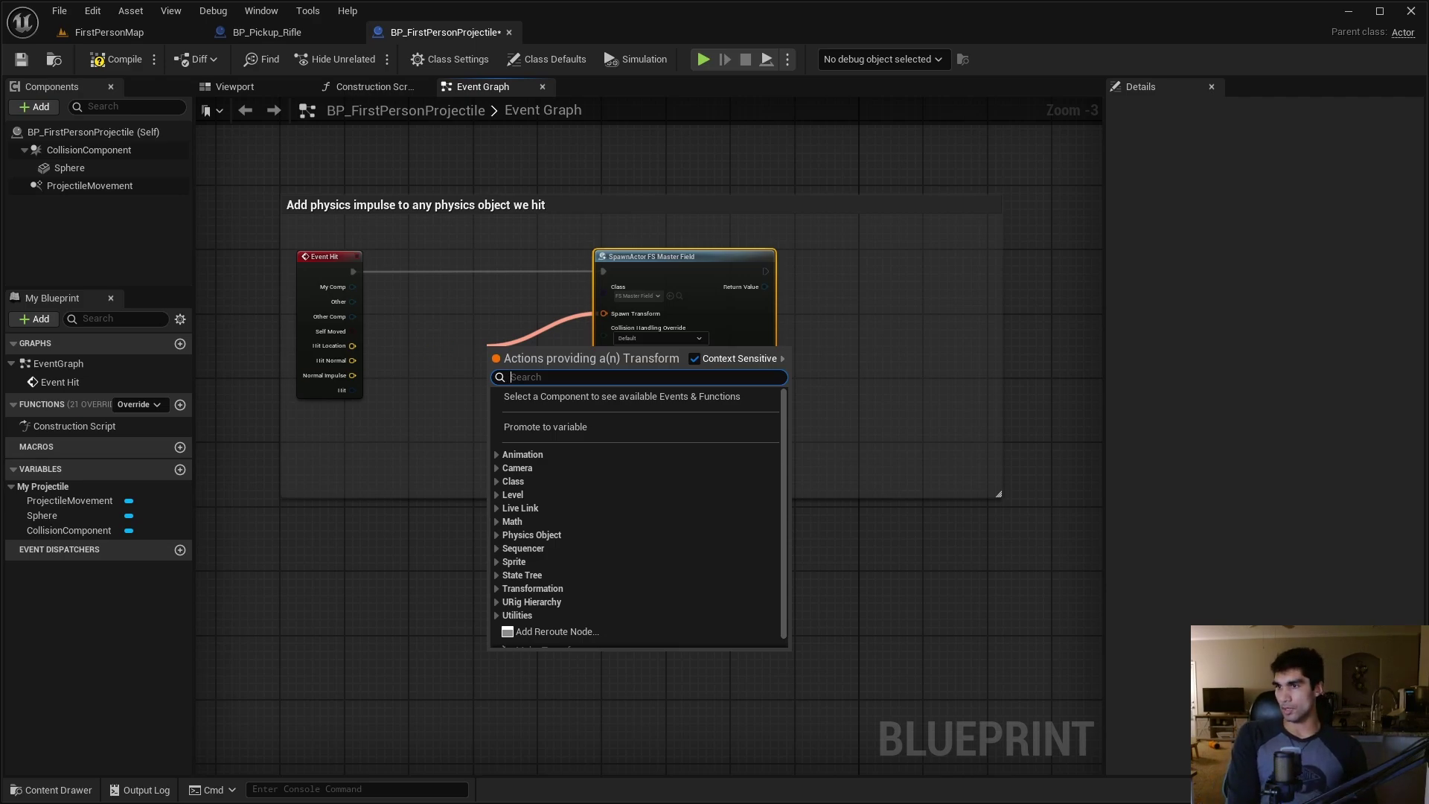
pyautogui.write('ma')
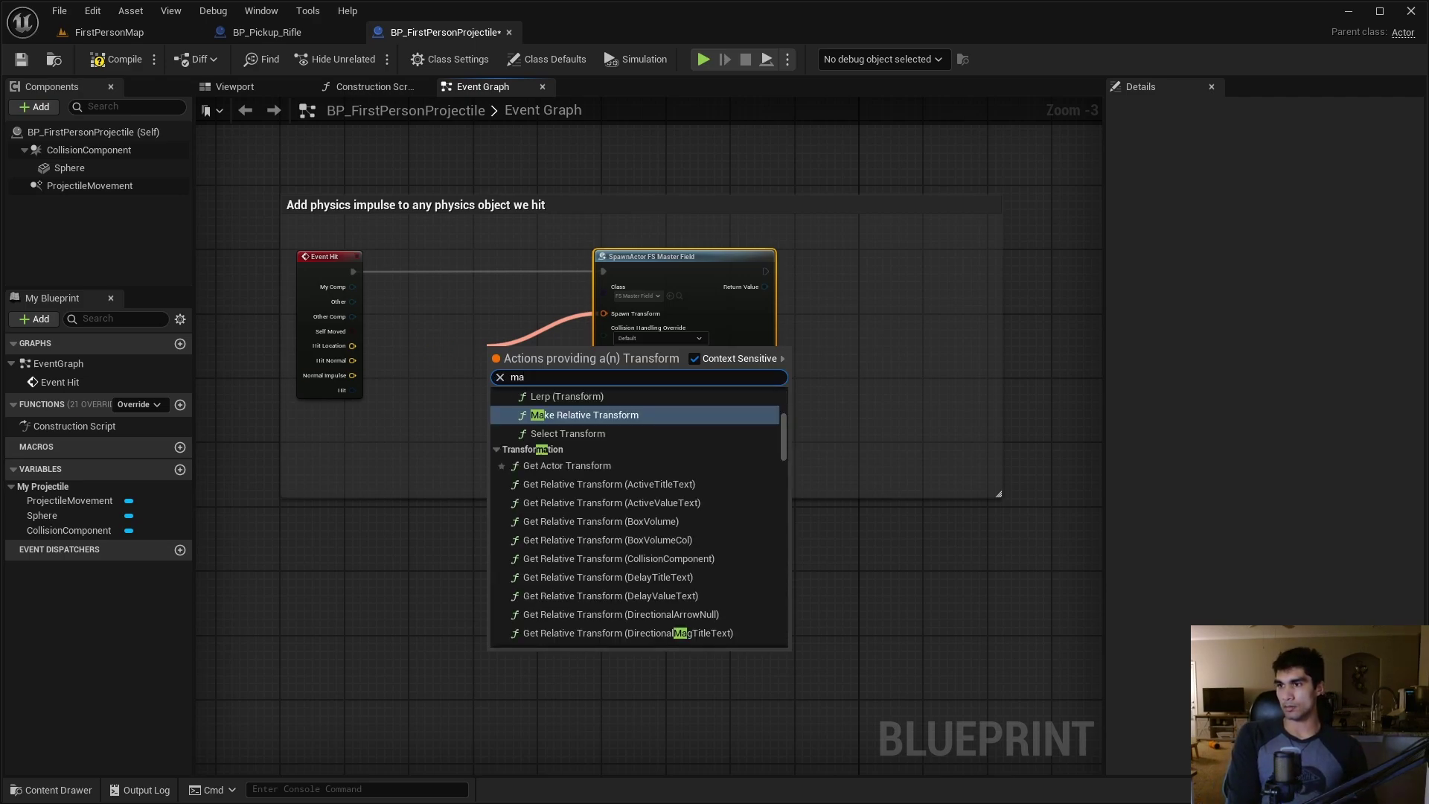
pyautogui.write('ke tr')
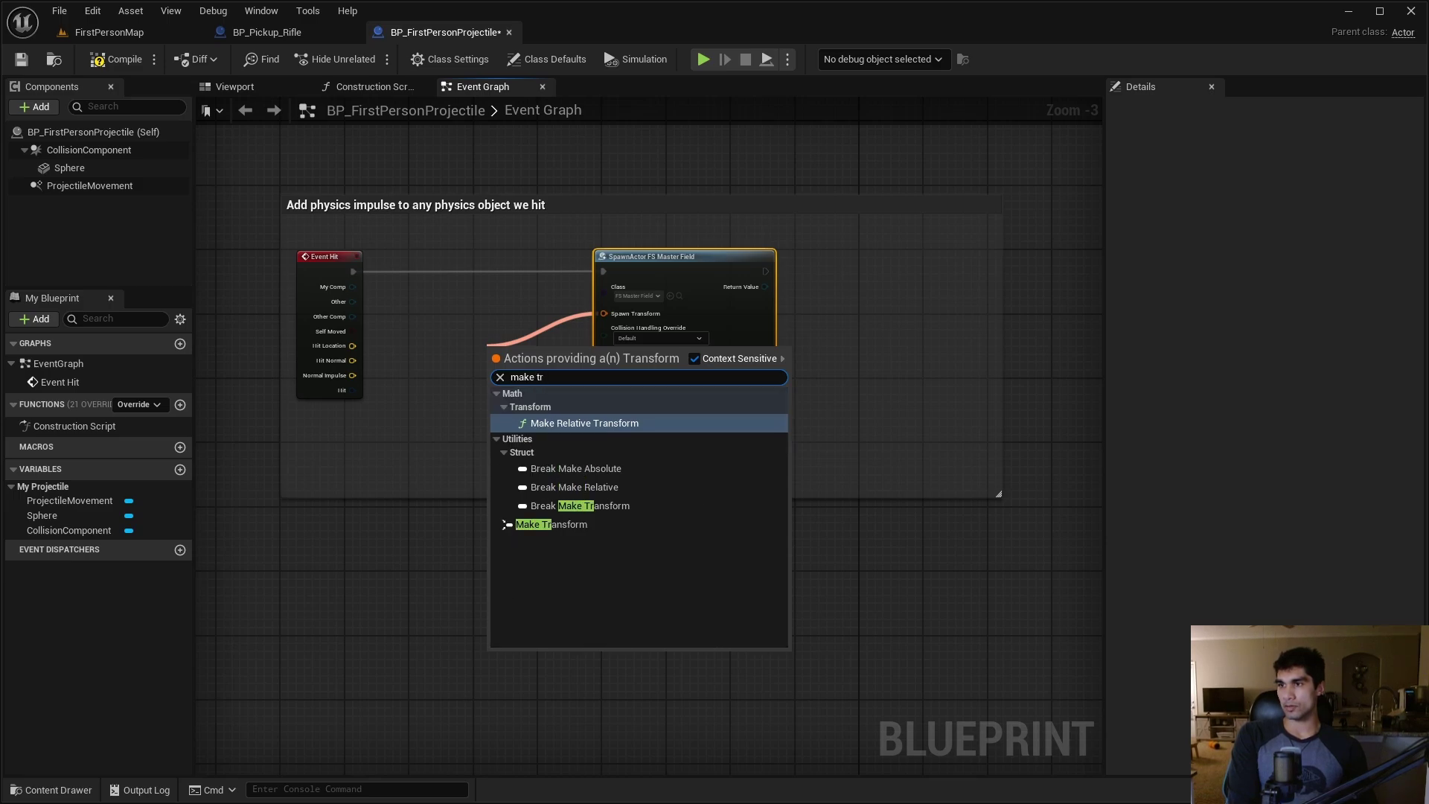
pyautogui.write('a')
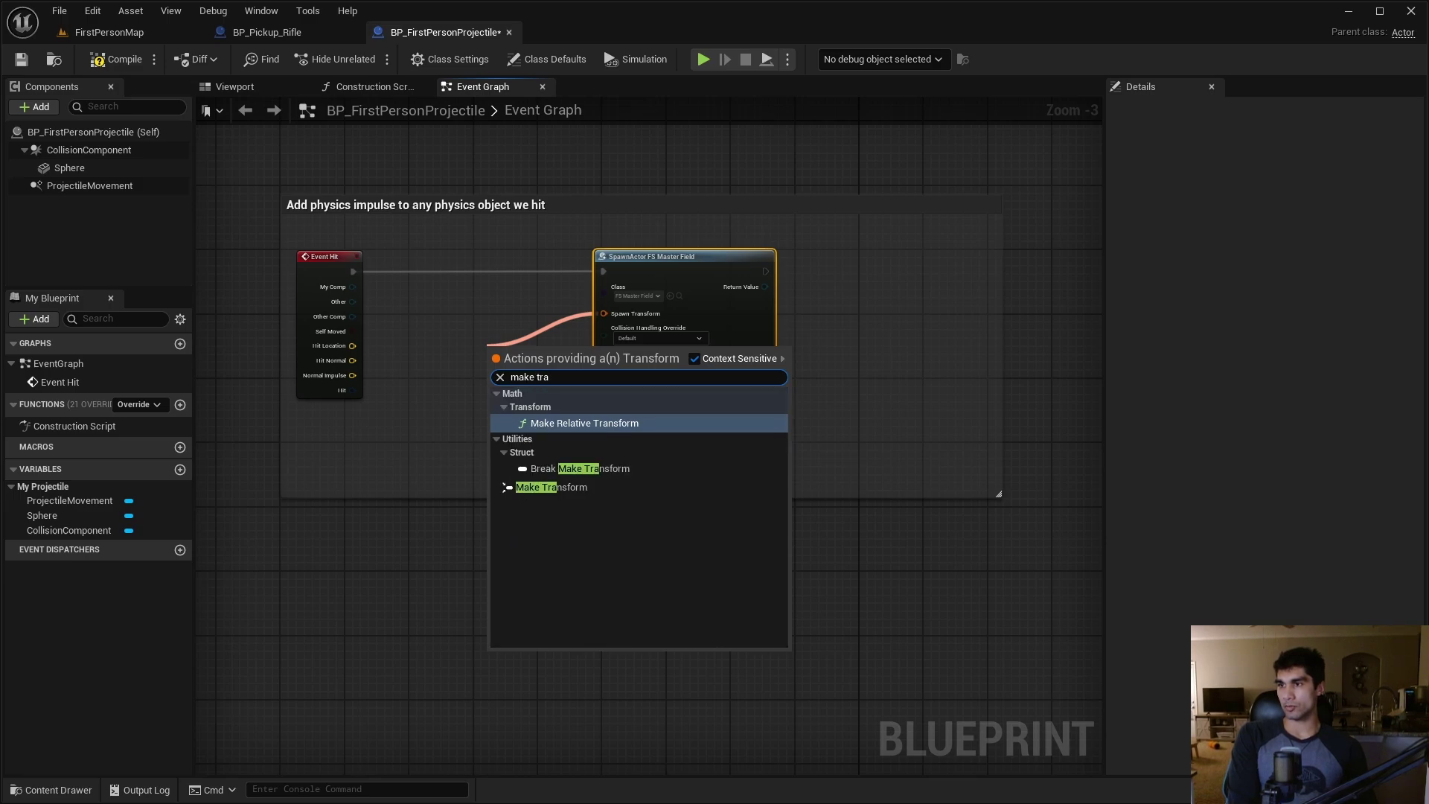
pyautogui.click(564, 488)
pyautogui.moveTo(523, 358); pyautogui.dragTo(451, 342)
pyautogui.moveTo(354, 345); pyautogui.dragTo(419, 353)
pyautogui.moveTo(507, 337); pyautogui.dragTo(500, 323)
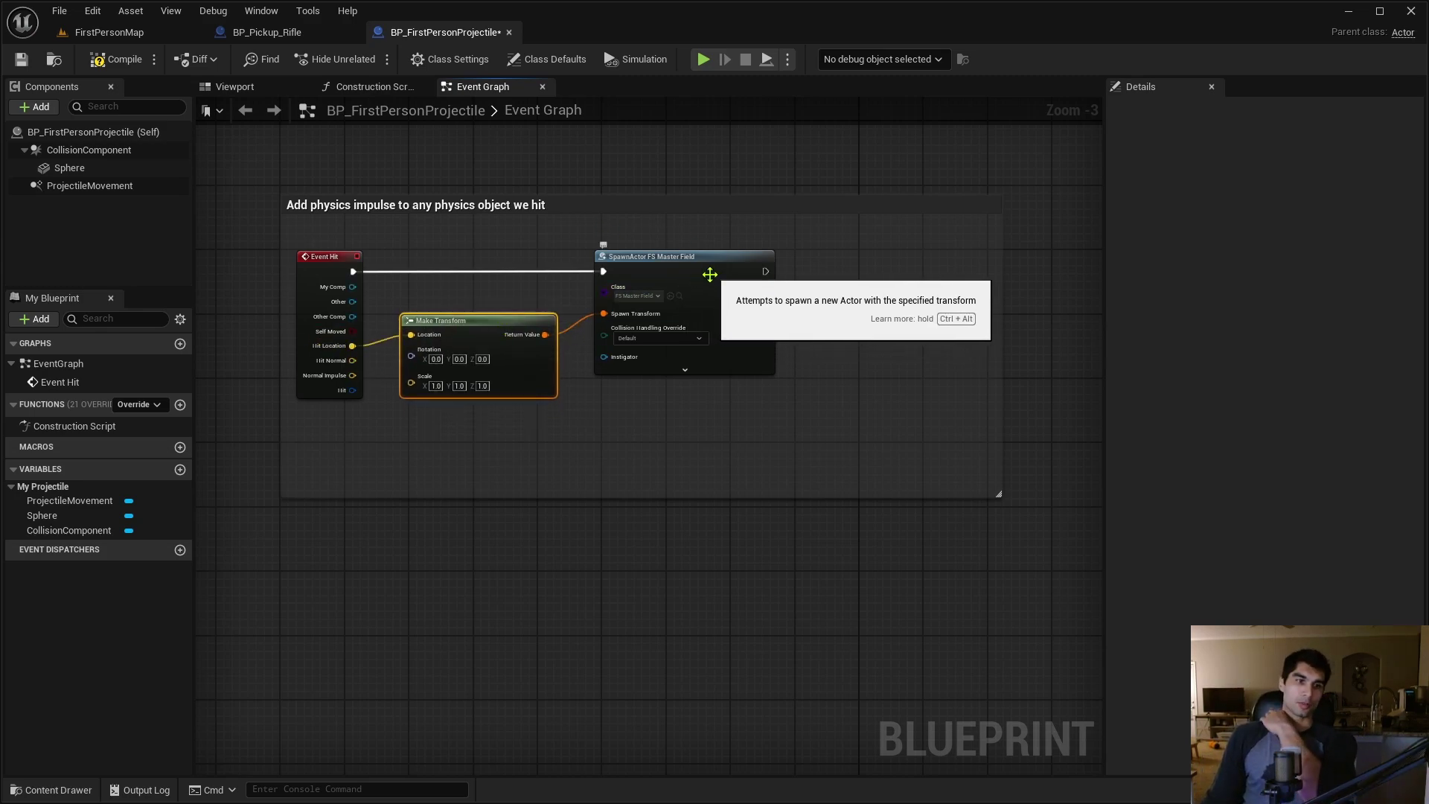
# Add a Set Activation Type node for the spawned master field, run it after the spawn, and choose Trigger
pyautogui.moveTo(765, 287); pyautogui.dragTo(837, 317)
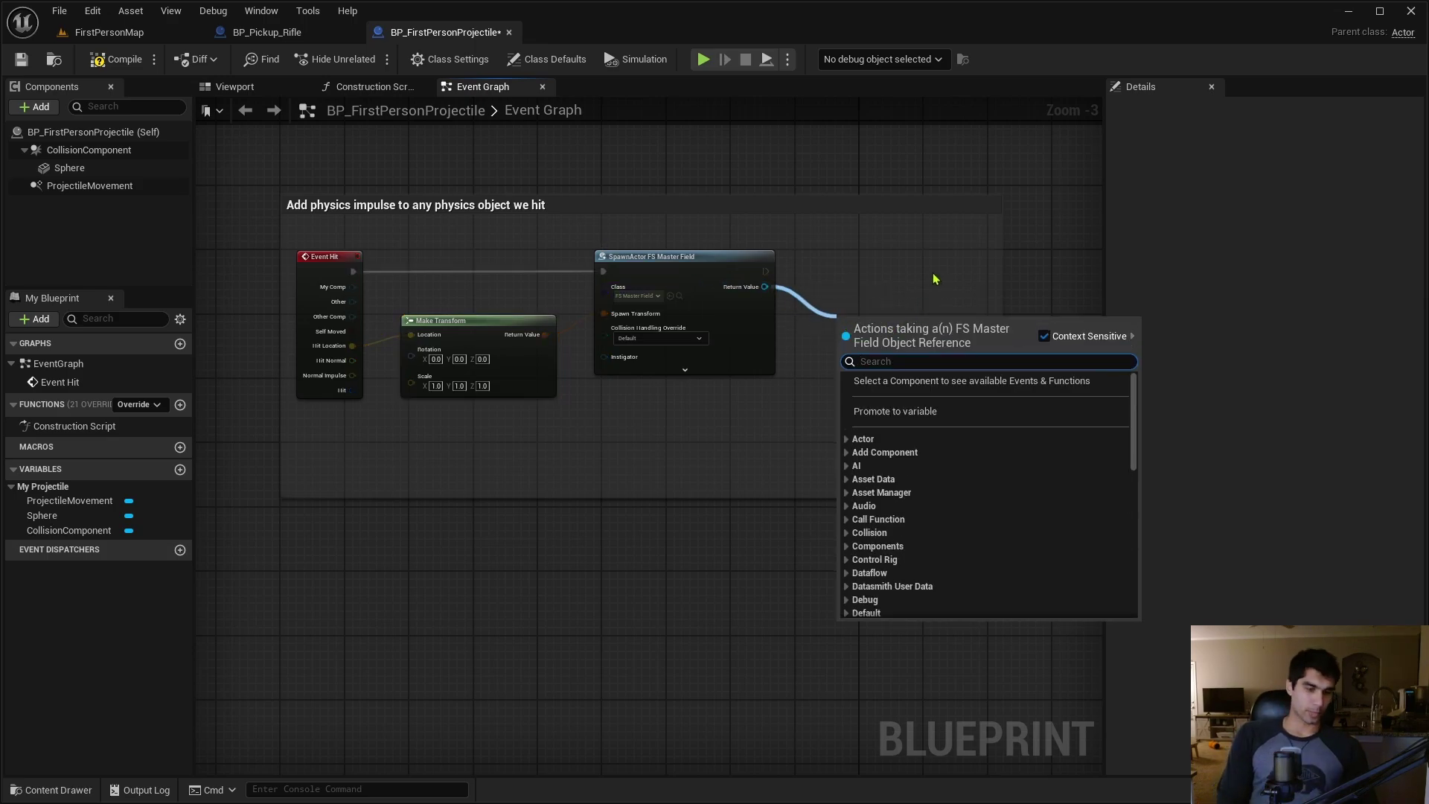
pyautogui.write('set activa')
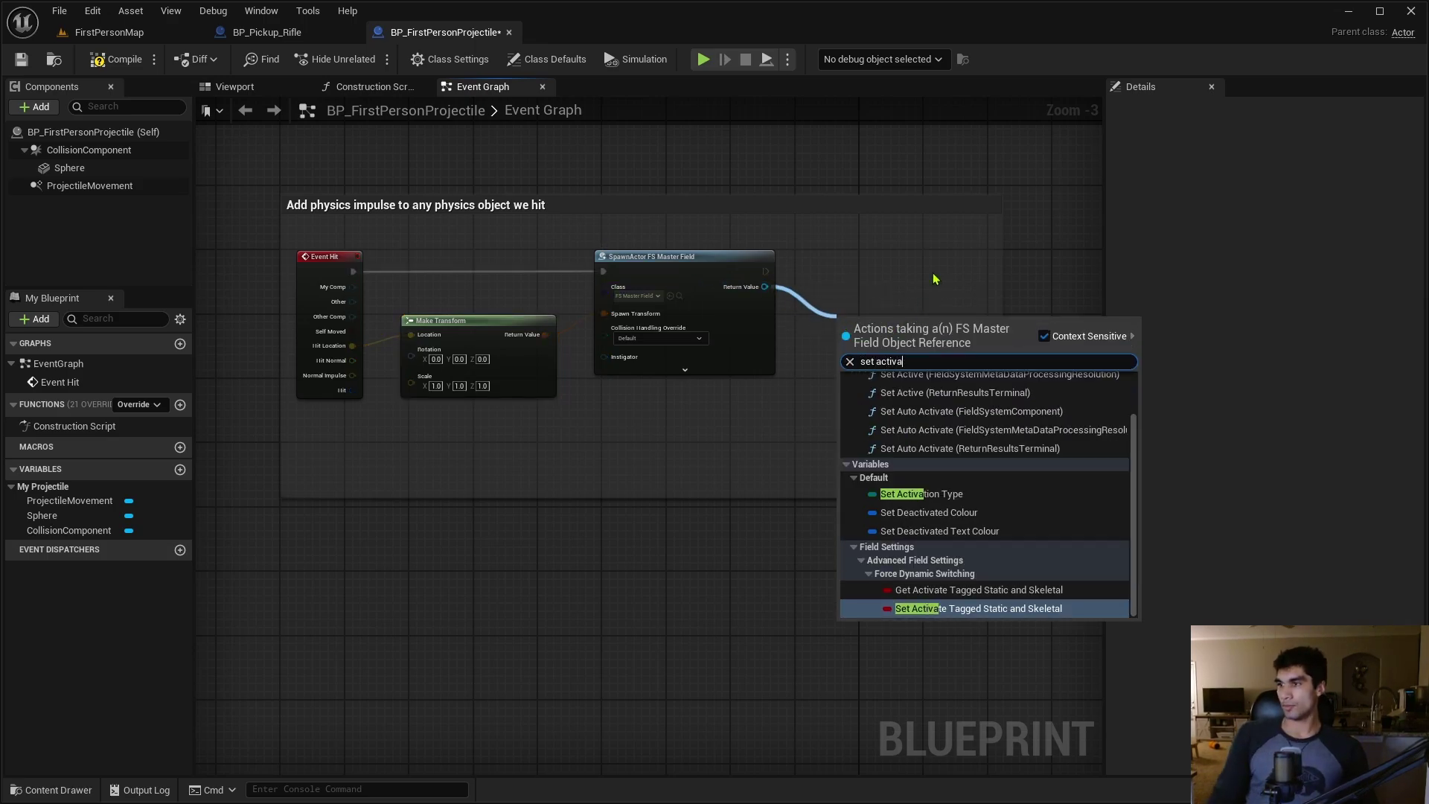
pyautogui.click(921, 493)
pyautogui.moveTo(931, 333); pyautogui.dragTo(914, 283)
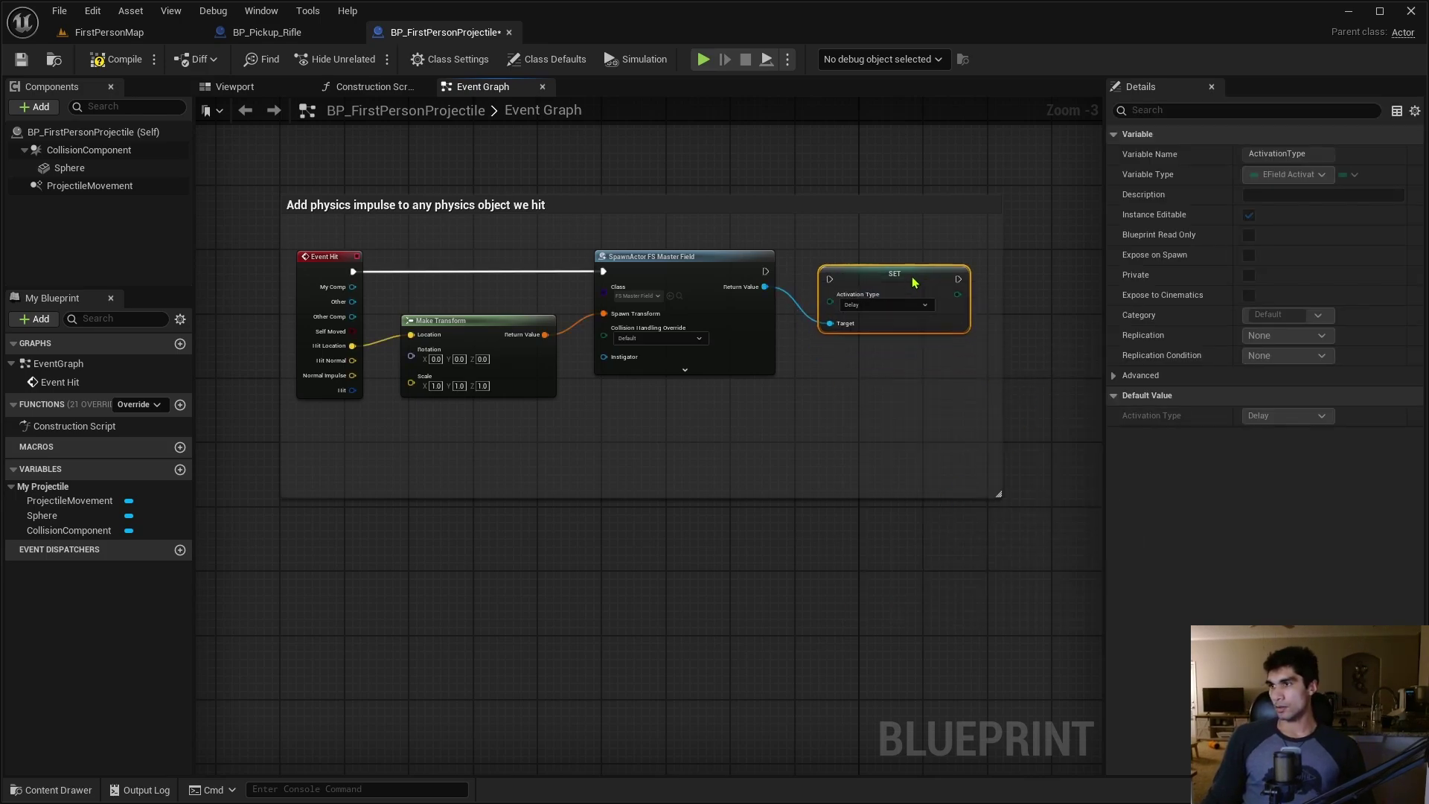
pyautogui.moveTo(766, 271); pyautogui.dragTo(829, 279)
pyautogui.moveTo(922, 320); pyautogui.dragTo(923, 312)
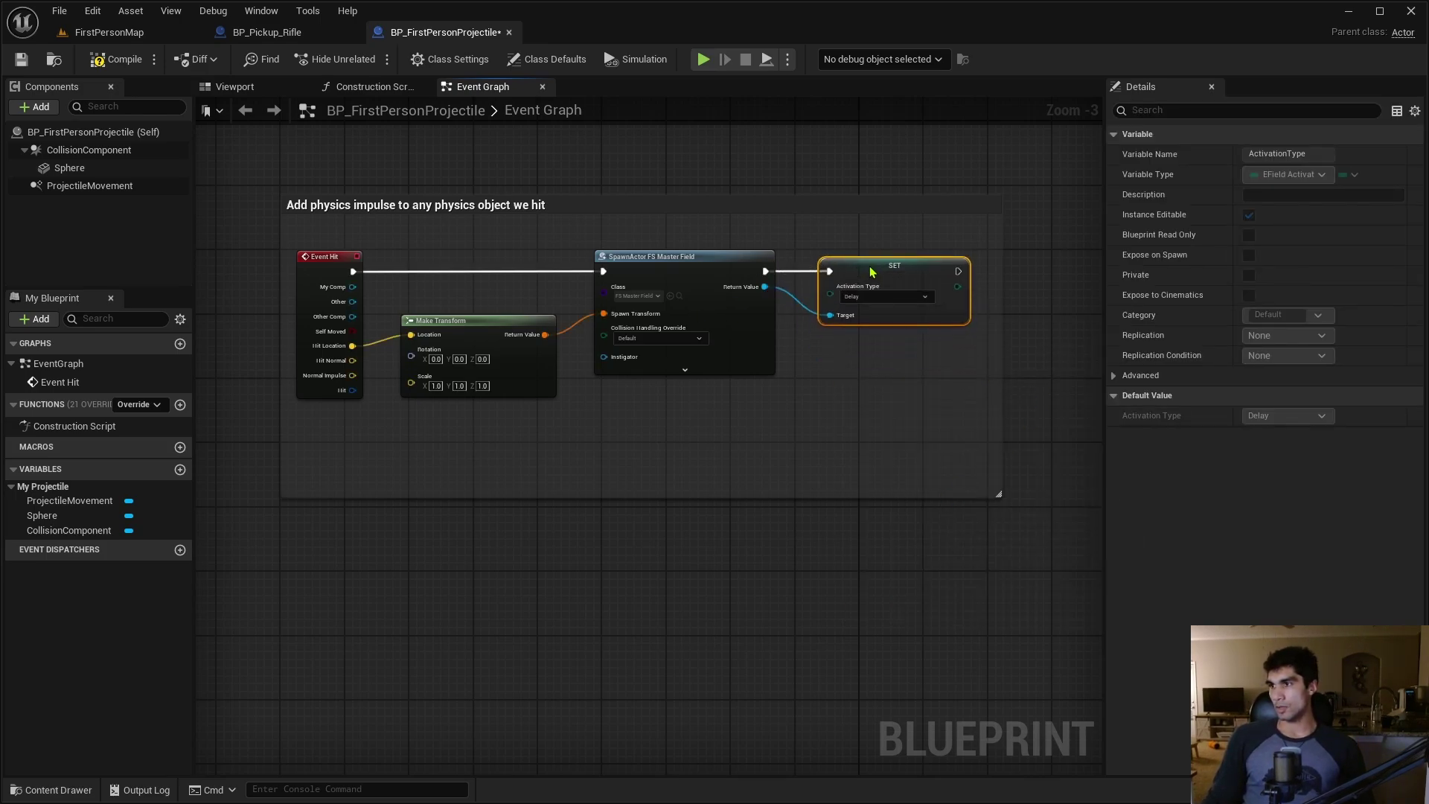
pyautogui.click(885, 296)
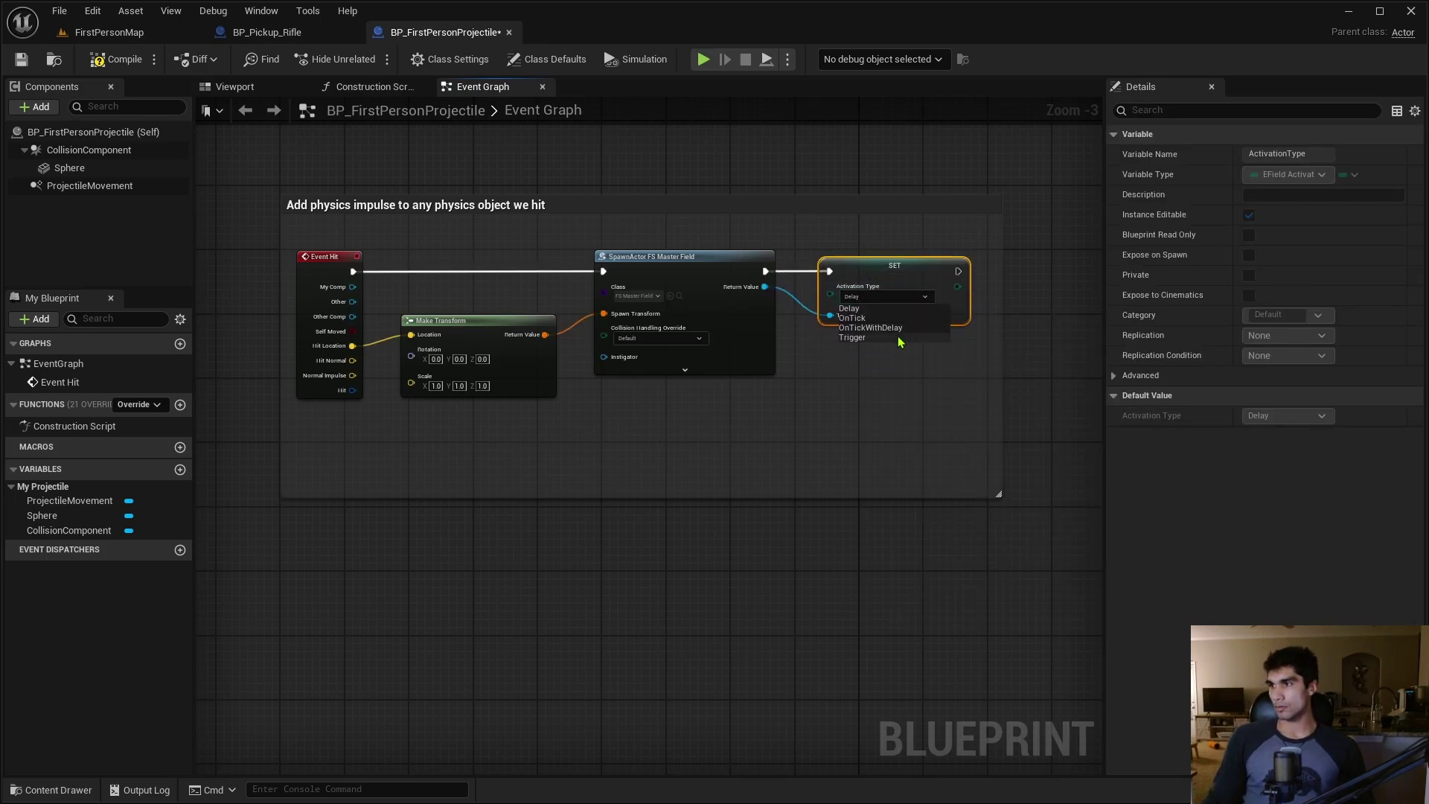
pyautogui.click(902, 340)
# Add a CE Trigger call on the spawned master field's Return Value and run it after the Set Activation Type node
pyautogui.moveTo(1031, 371); pyautogui.dragTo(834, 407, button='right')
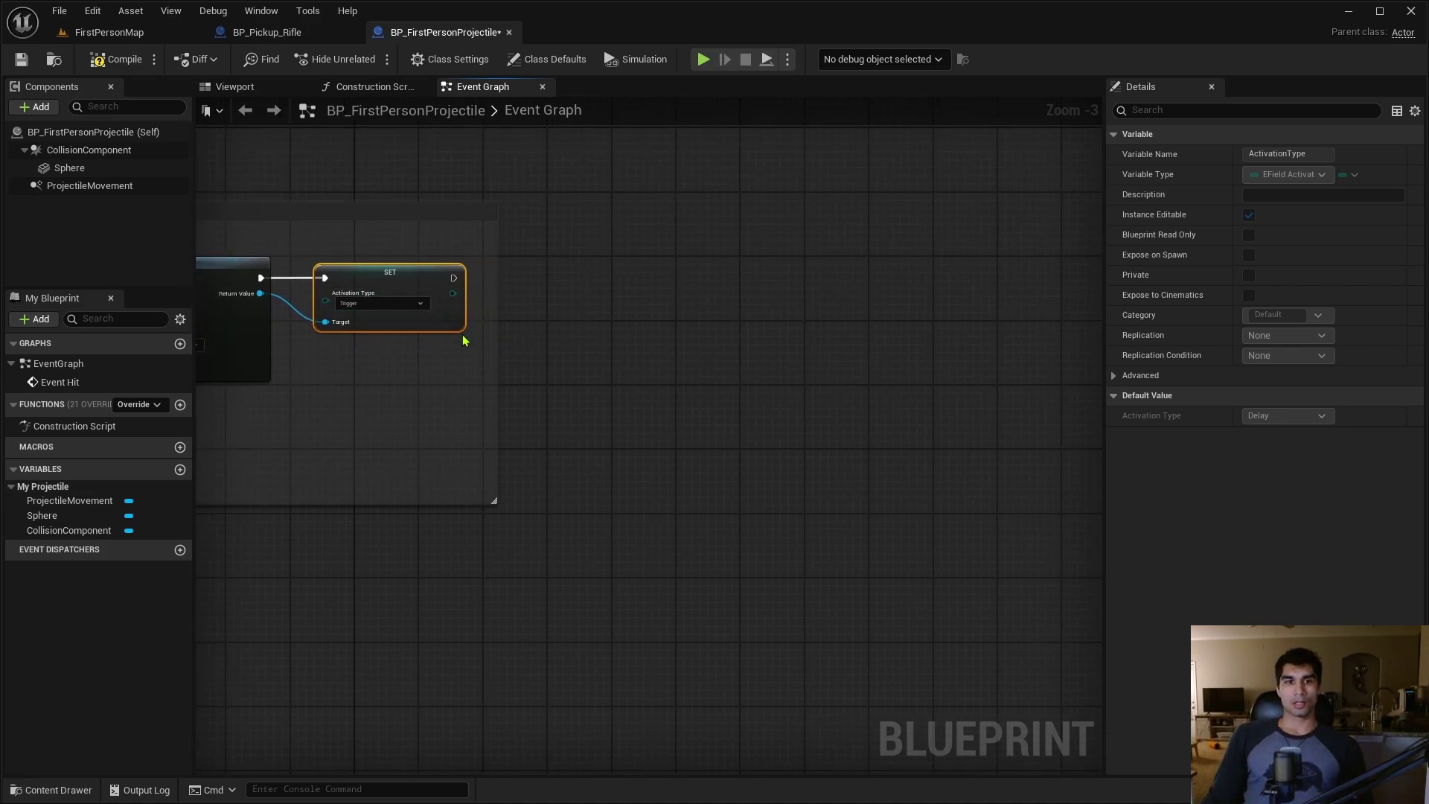
pyautogui.moveTo(259, 294); pyautogui.dragTo(333, 427)
pyautogui.write('ce t')
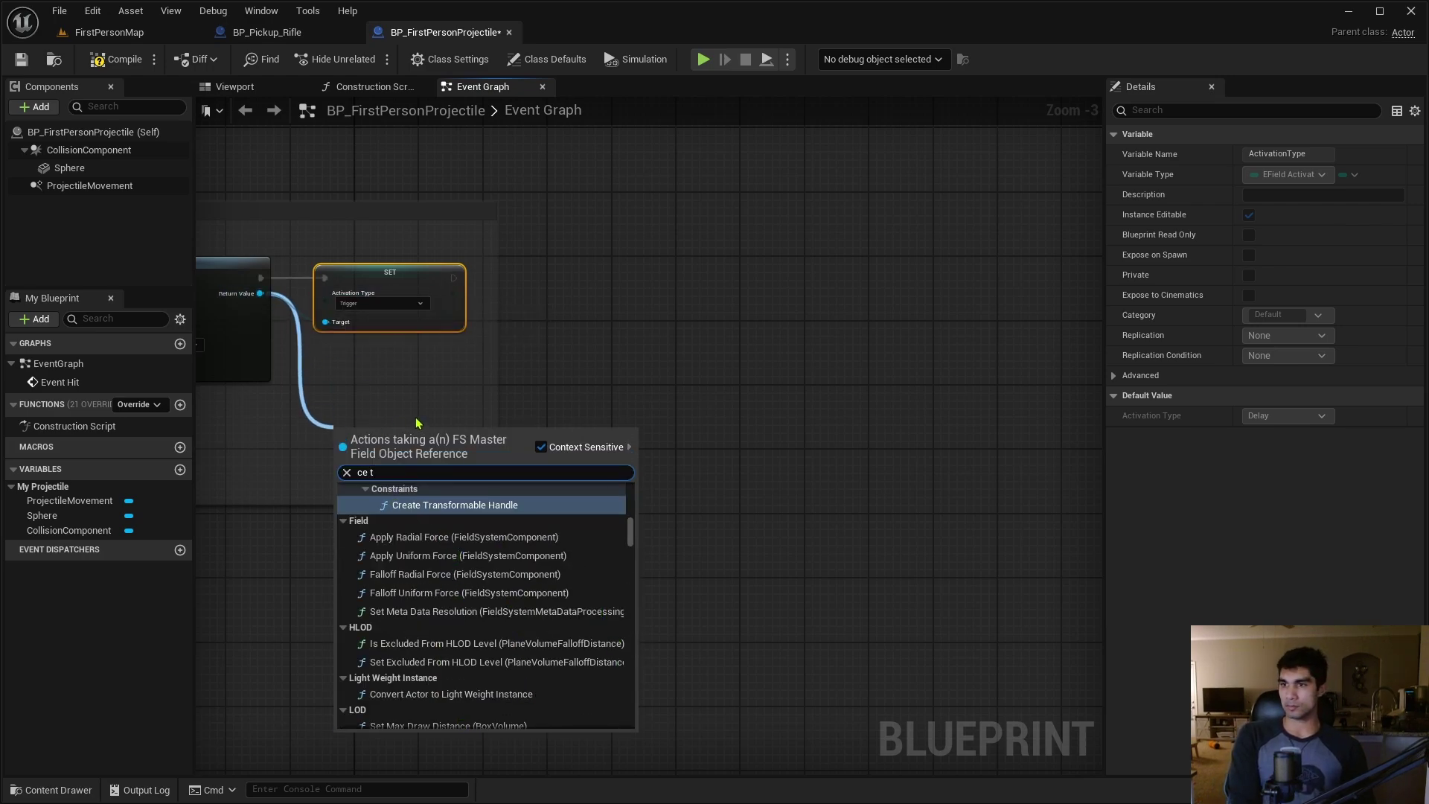
pyautogui.write('rigg')
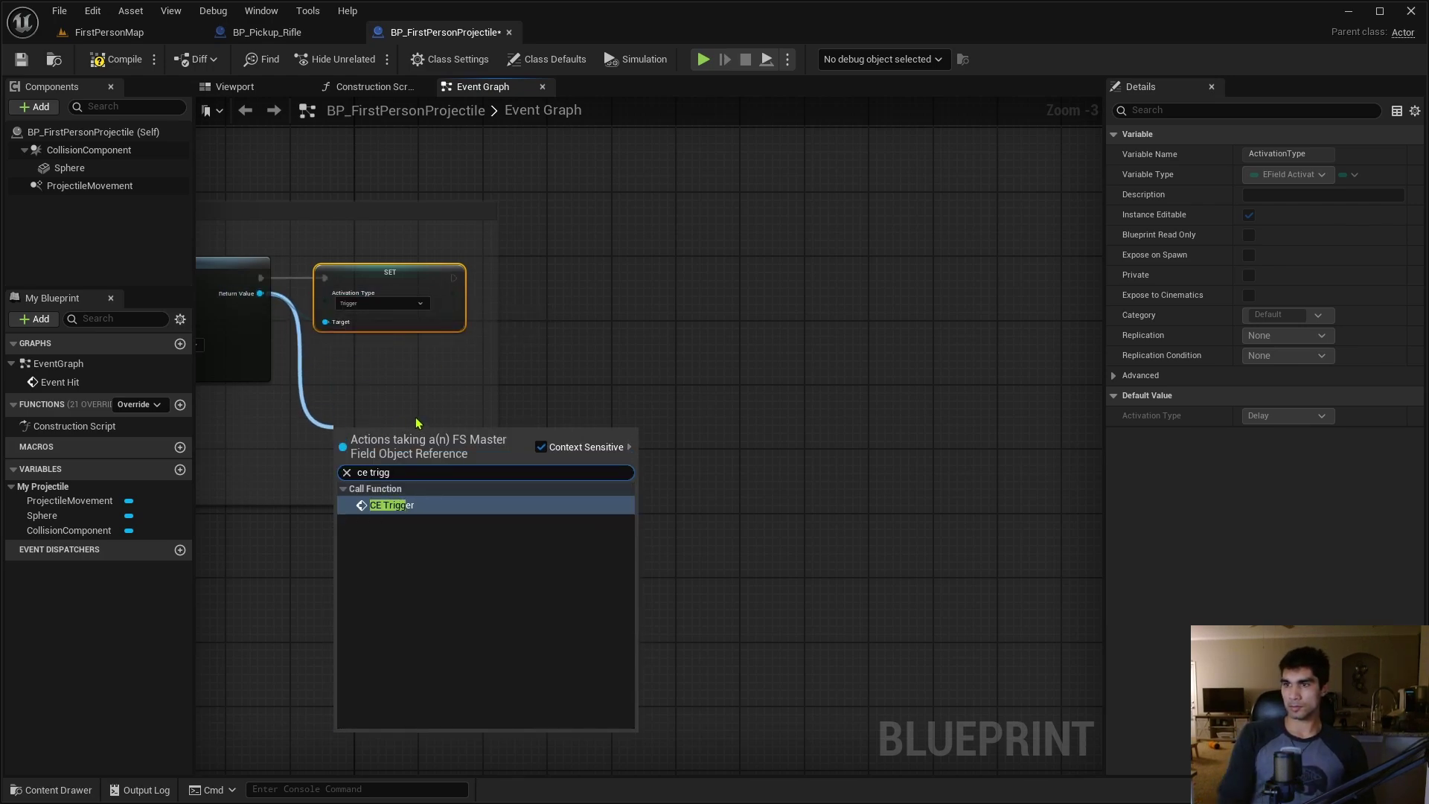
pyautogui.click(392, 506)
pyautogui.moveTo(369, 447); pyautogui.dragTo(559, 270)
pyautogui.moveTo(453, 277); pyautogui.dragTo(532, 284)
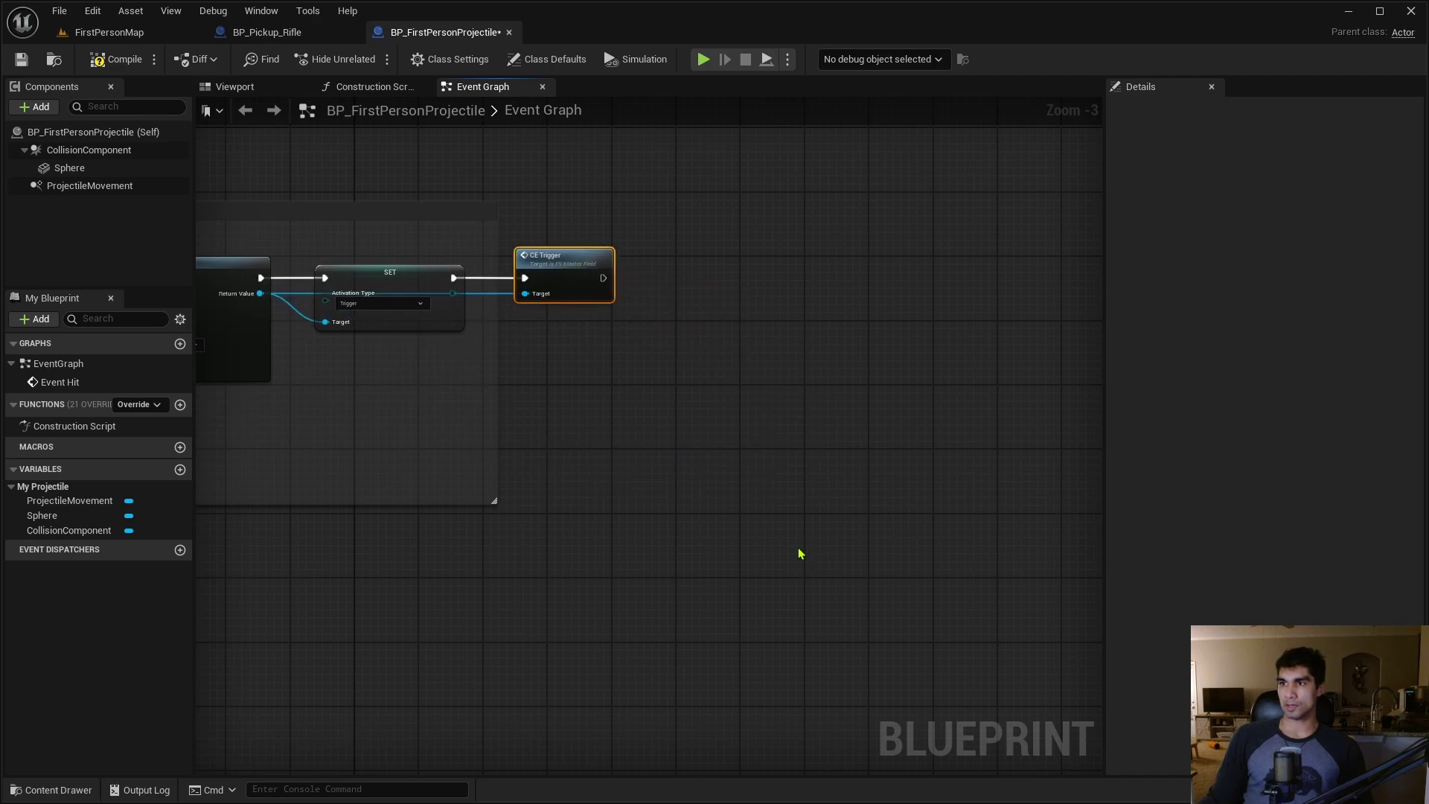
# Add a Delay node that runs after CE Trigger and line it up beside that node
pyautogui.moveTo(591, 682); pyautogui.dragTo(731, 574, button='right')
pyautogui.moveTo(639, 461); pyautogui.dragTo(760, 560, button='right')
pyautogui.scroll(-1, 672, 294)
pyautogui.moveTo(1055, 491); pyautogui.dragTo(713, 524, button='right')
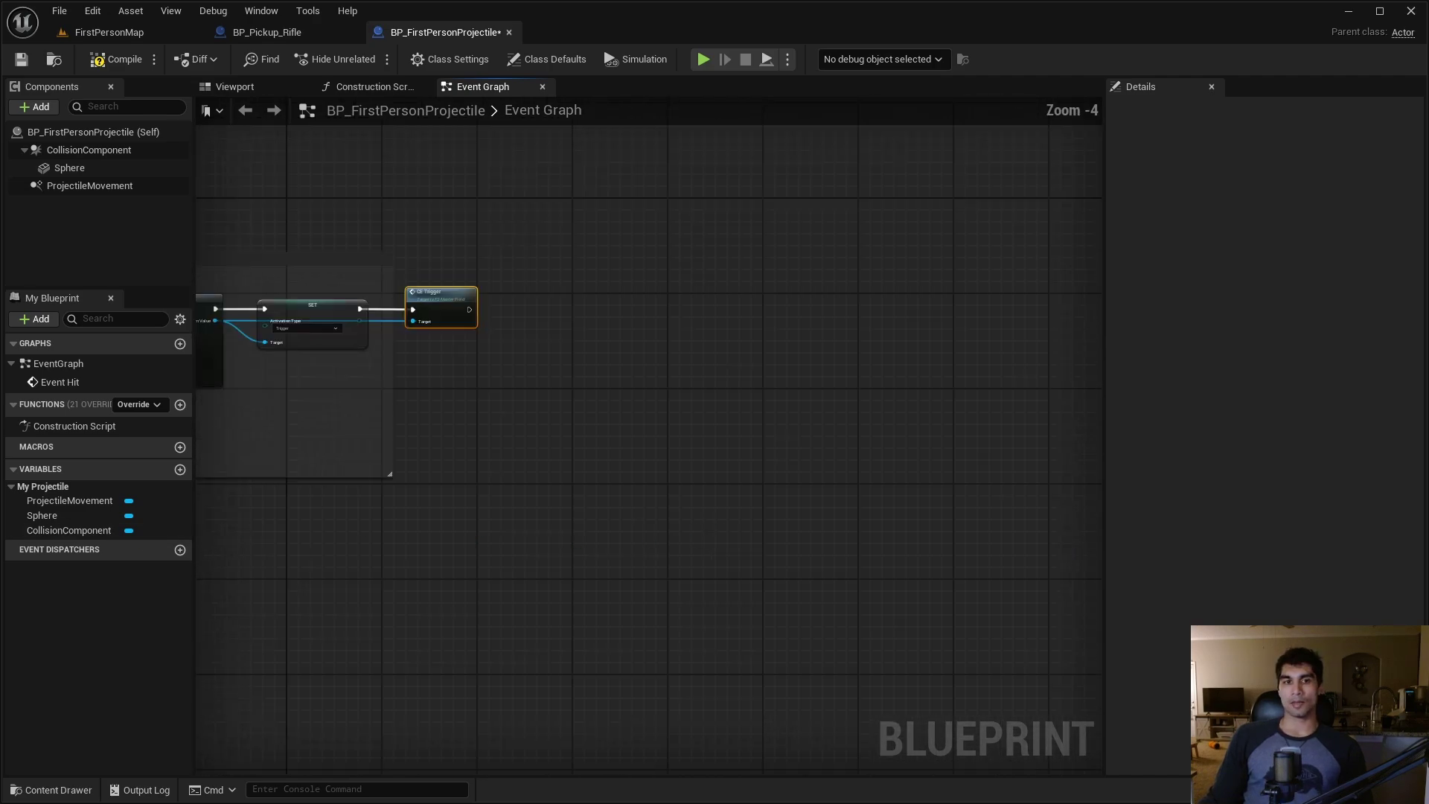
pyautogui.moveTo(542, 370); pyautogui.dragTo(426, 441, button='right')
pyautogui.moveTo(353, 380); pyautogui.dragTo(421, 379)
pyautogui.write('dela')
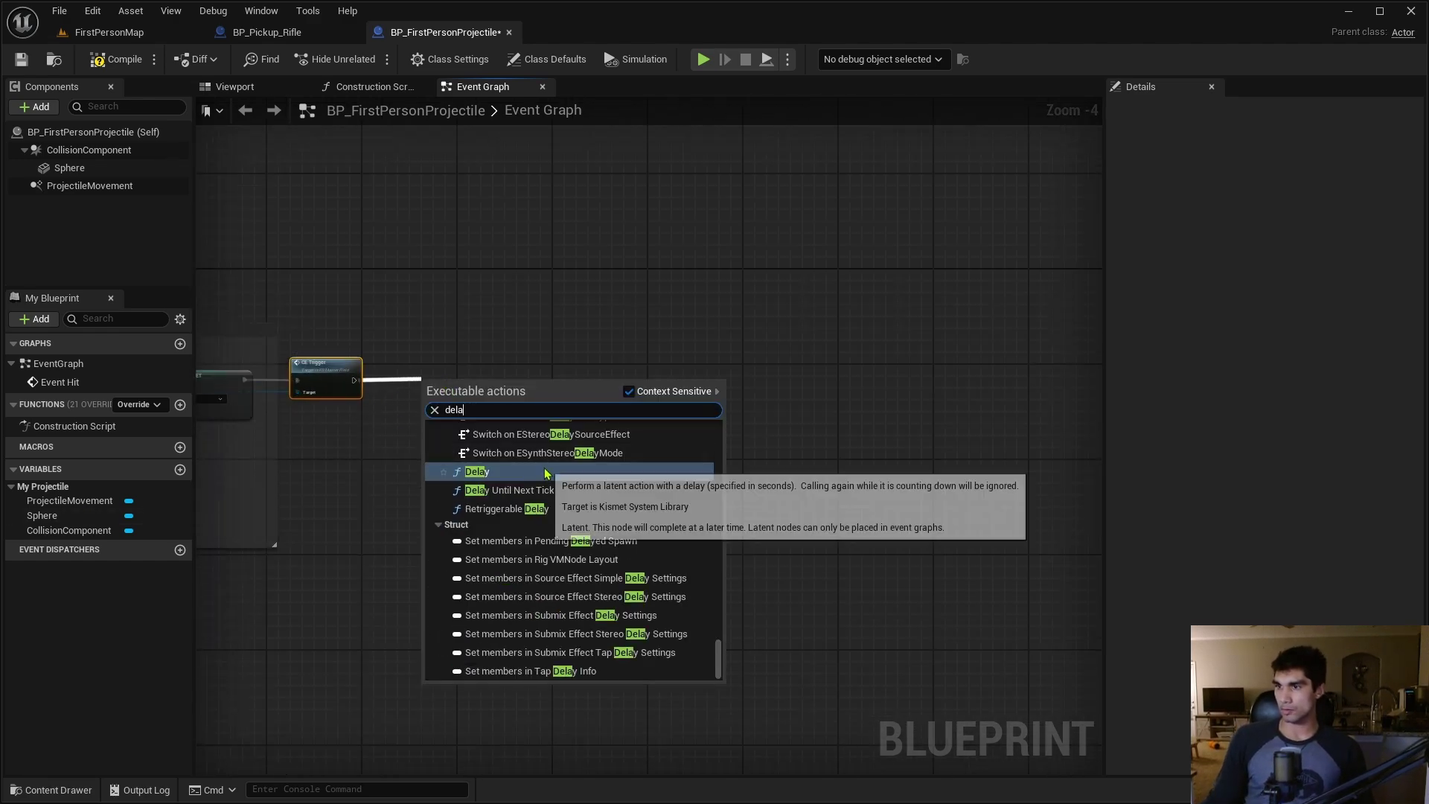
pyautogui.click(480, 472)
pyautogui.moveTo(470, 389); pyautogui.dragTo(443, 376)
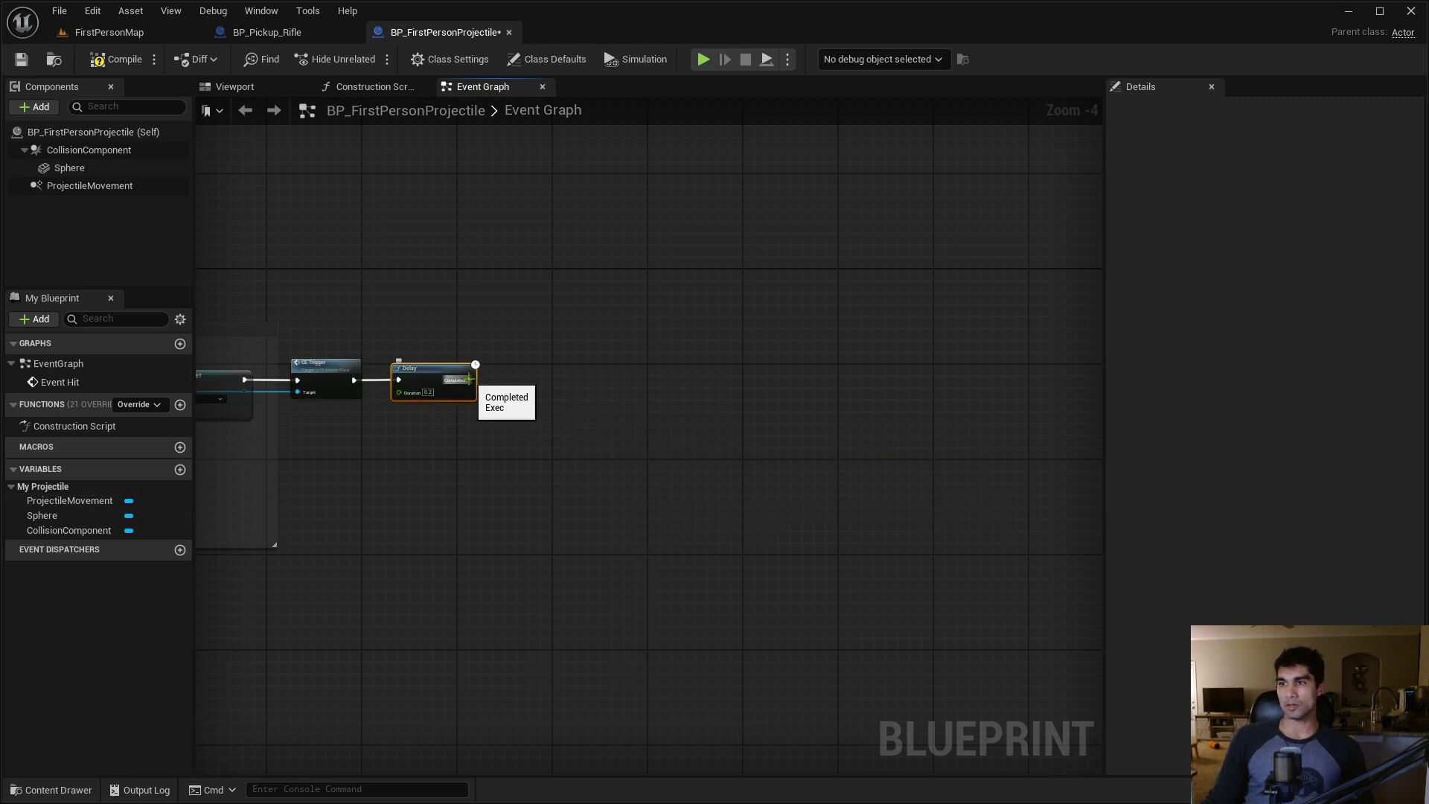
# Add a Destroy Actor node targeting self after the Delay completes, and compile and save the projectile blueprint
pyautogui.moveTo(471, 381); pyautogui.dragTo(562, 380)
pyautogui.write('destroy')
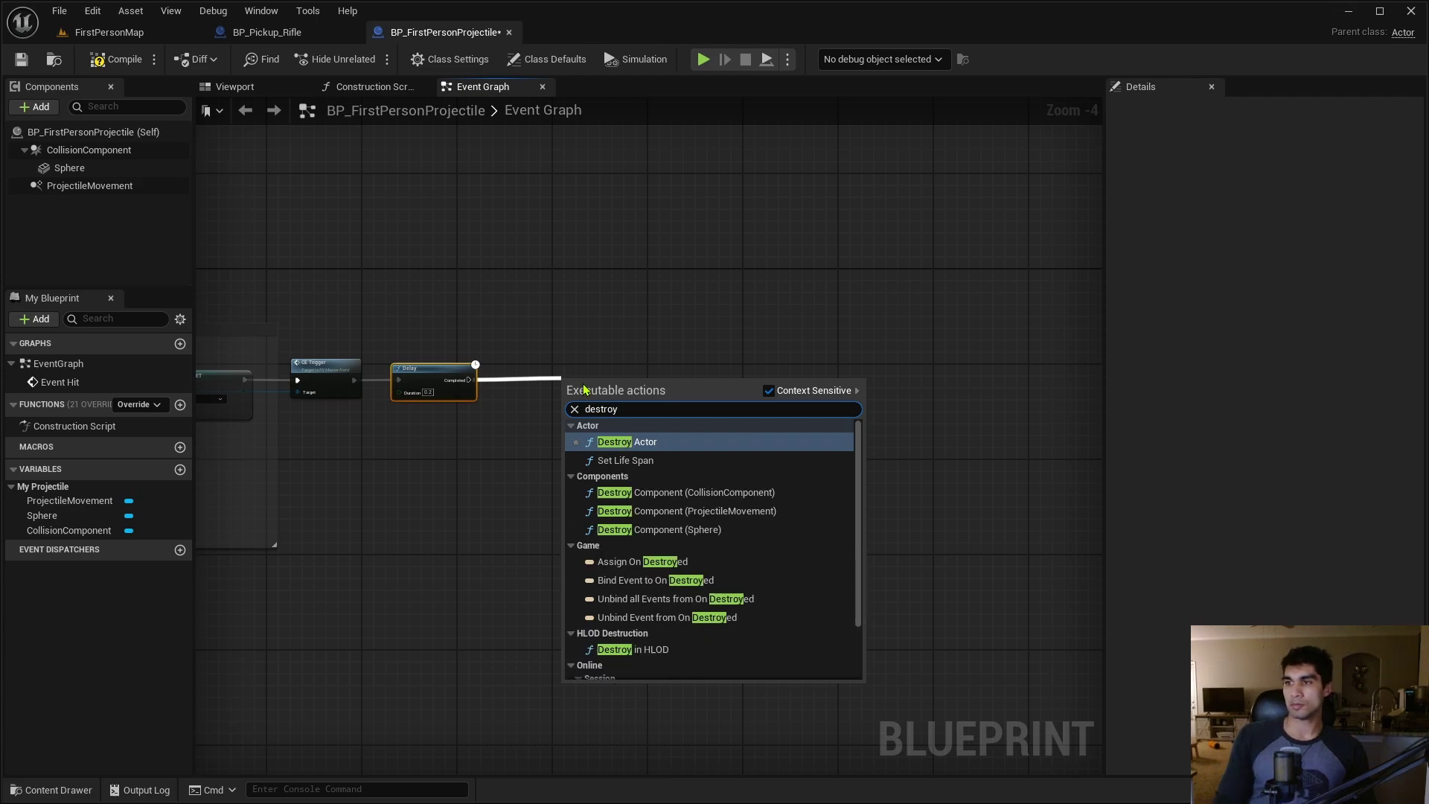
pyautogui.click(684, 444)
pyautogui.moveTo(592, 391); pyautogui.dragTo(550, 373)
pyautogui.moveTo(508, 493); pyautogui.dragTo(675, 456, button='right')
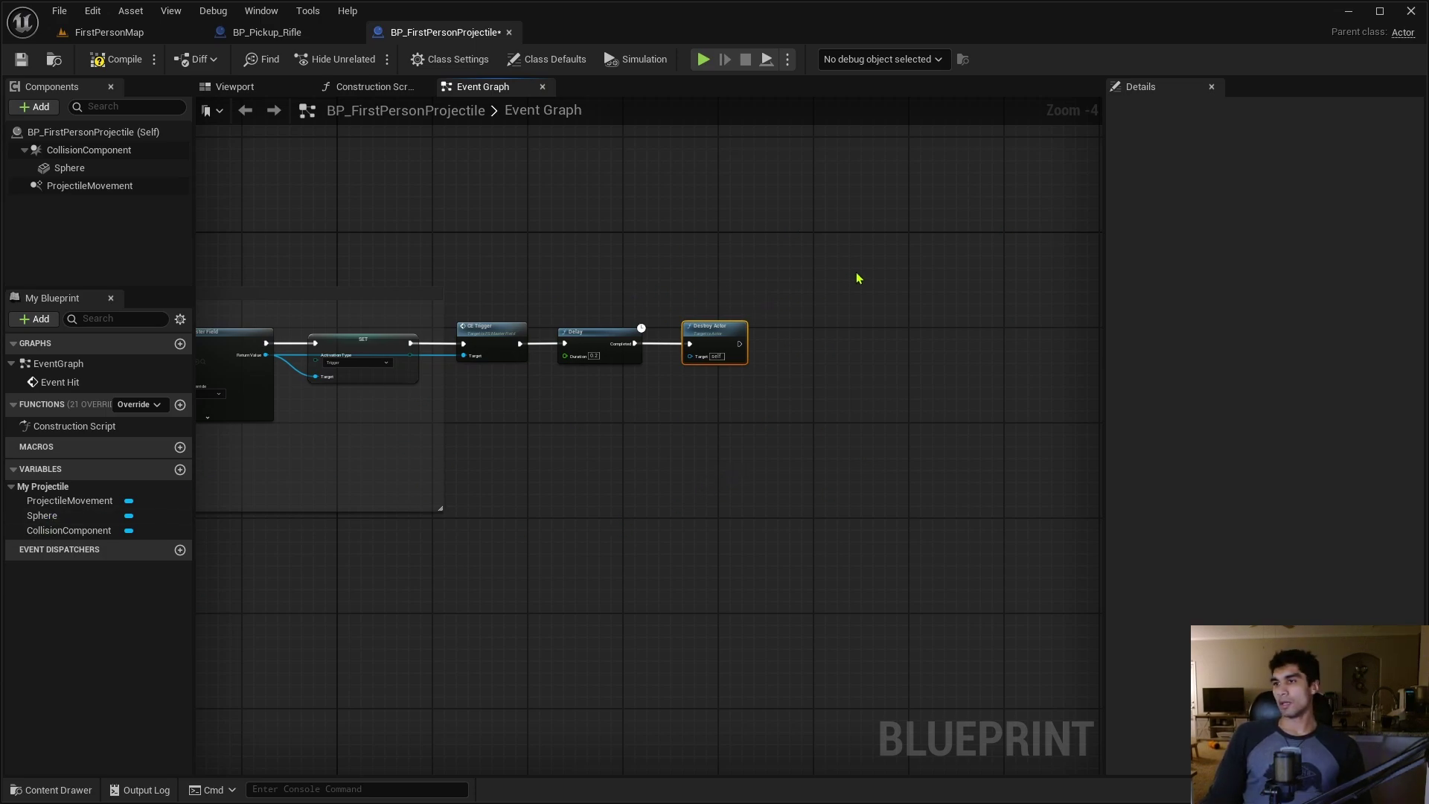
pyautogui.click(115, 59)
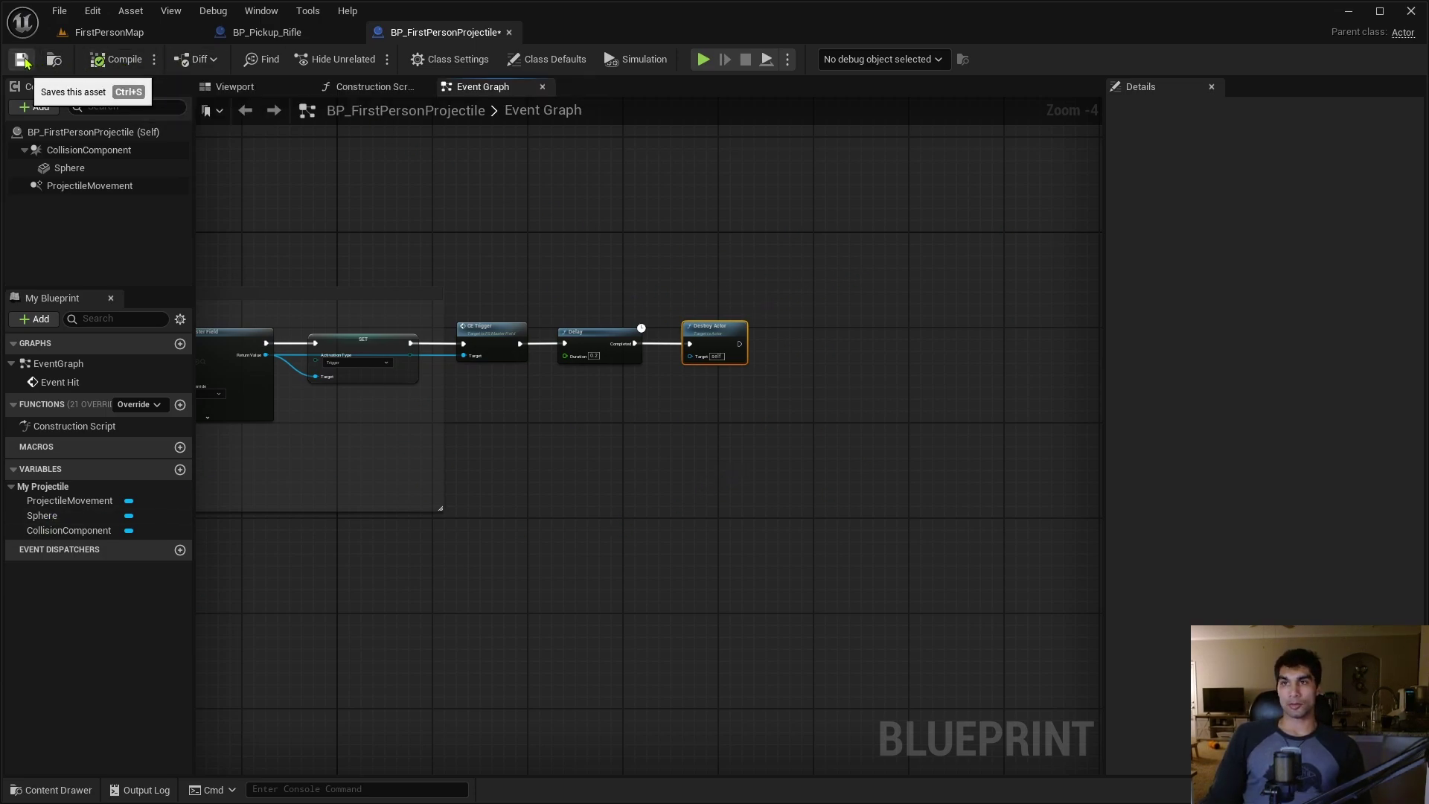
# Play FirstPersonMap, pick up the rifle and shoot the blue fractured cube to test its destruction
pyautogui.click(110, 32)
pyautogui.press('w')
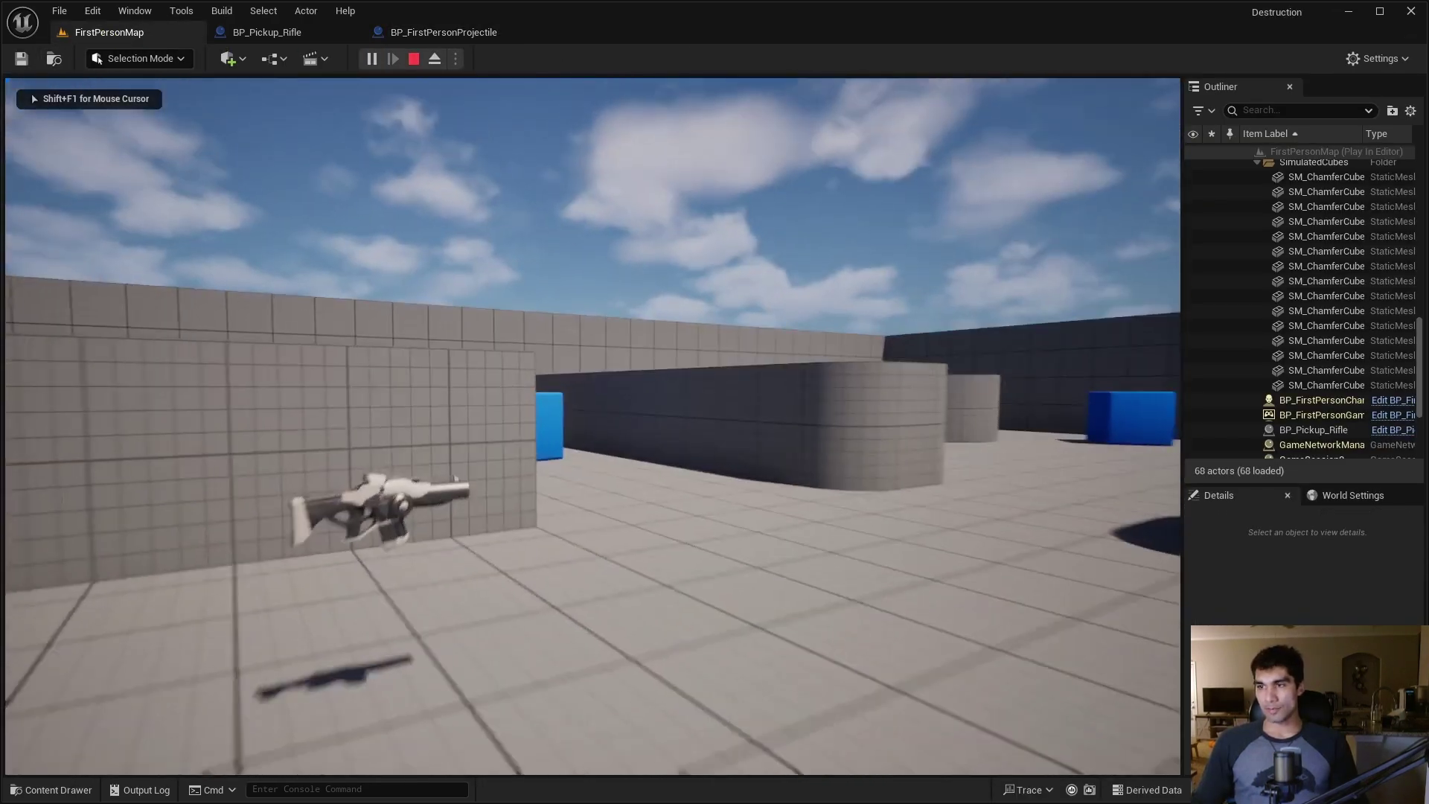
pyautogui.press('w')
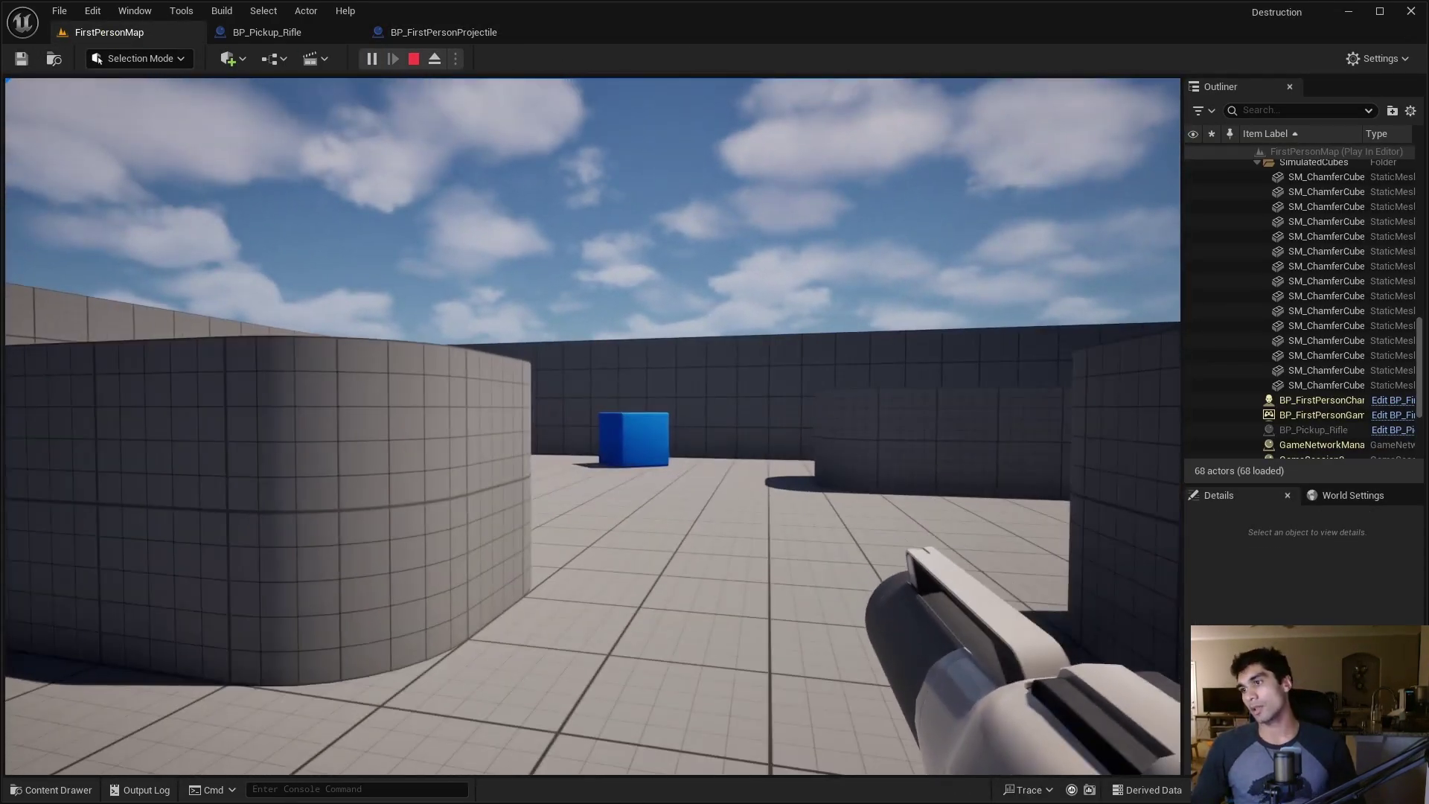
pyautogui.press('w')
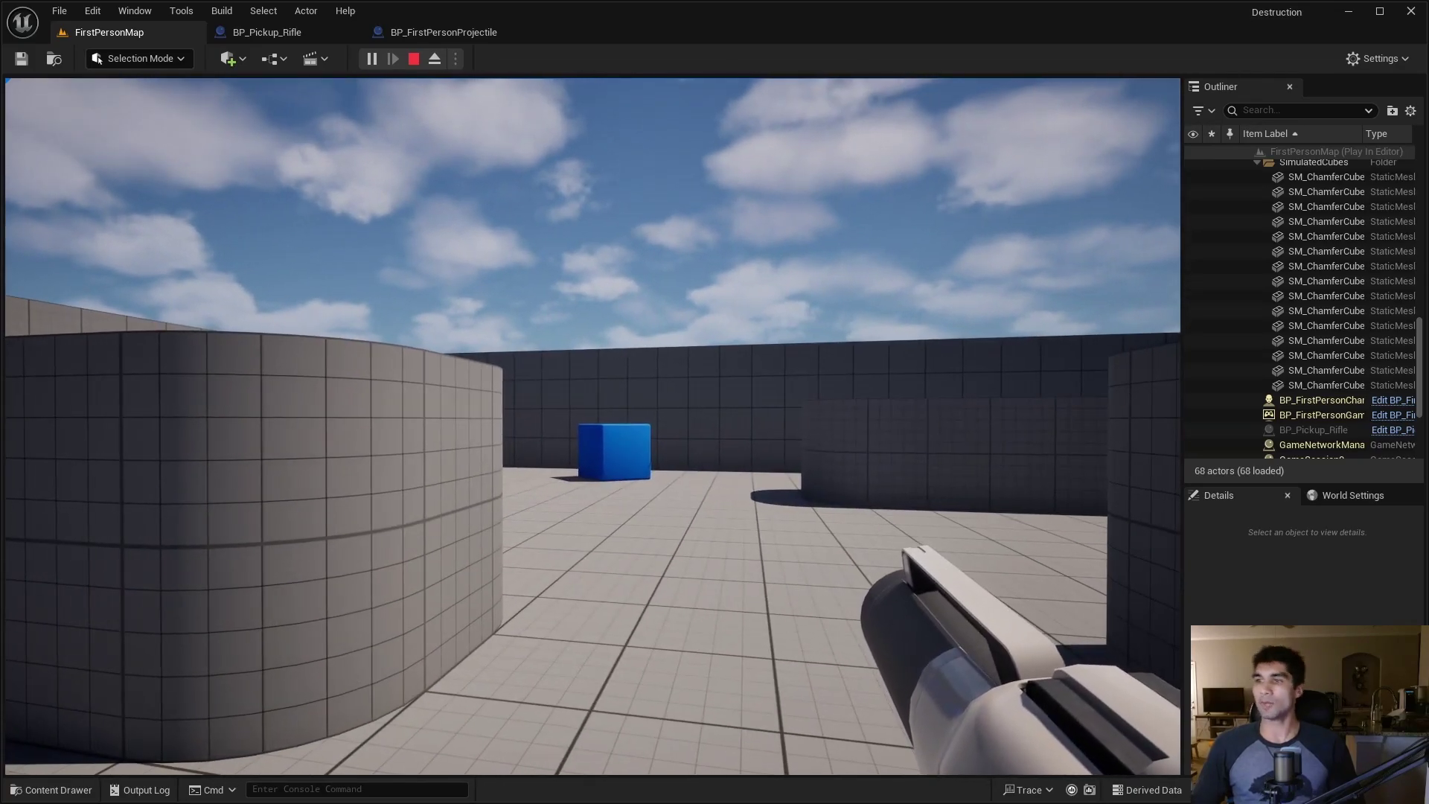
pyautogui.click(593, 426)
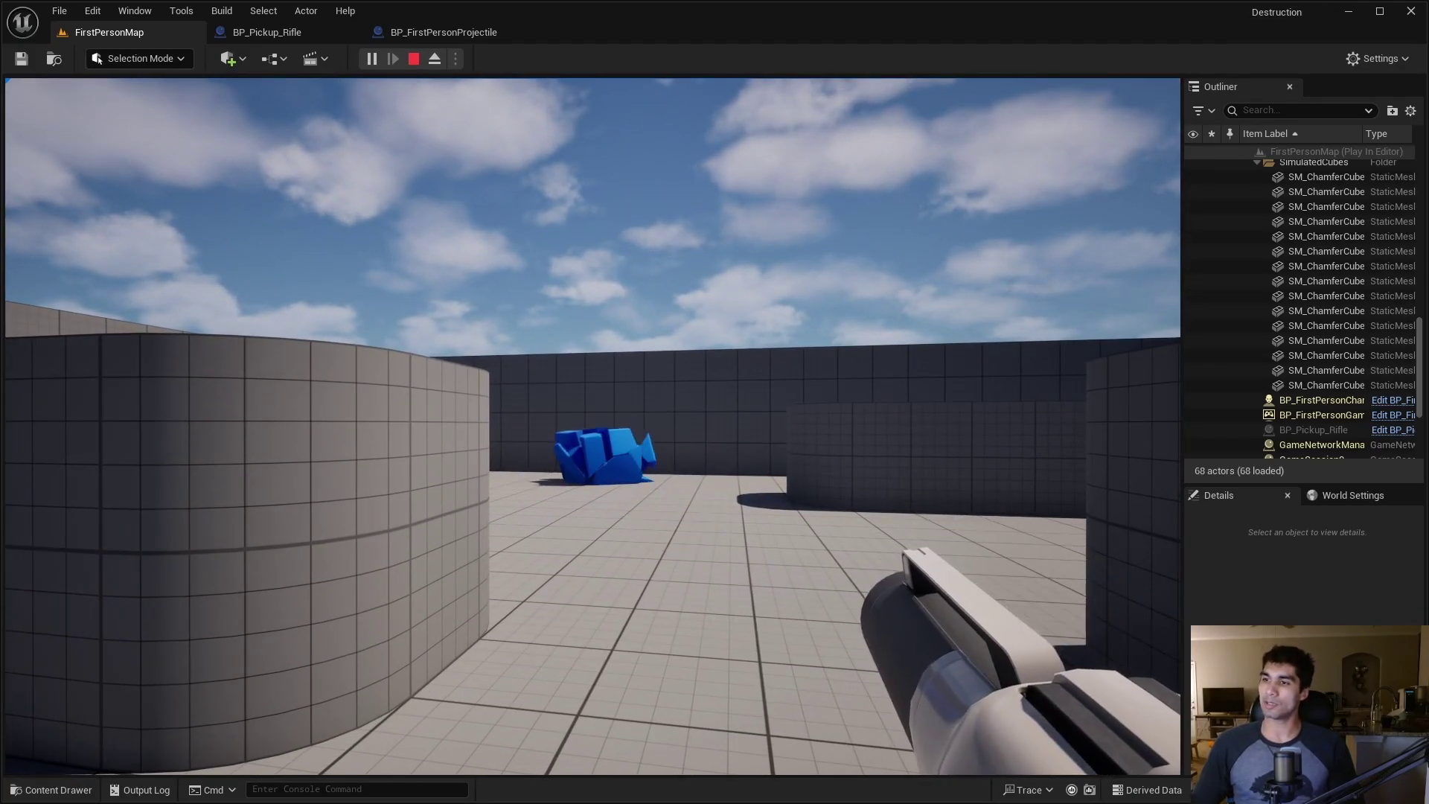